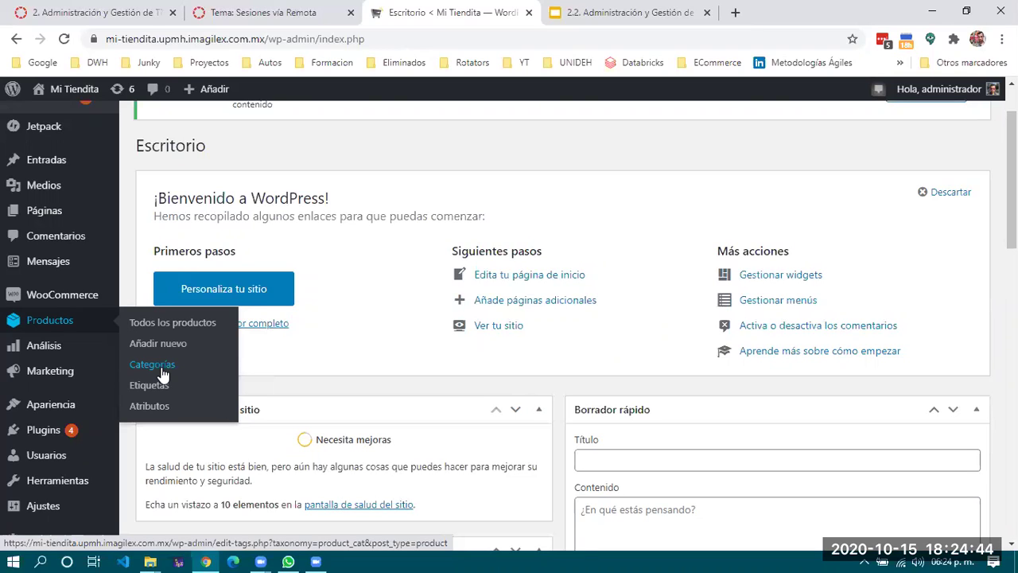
Open the product categories page of the store
click(163, 374)
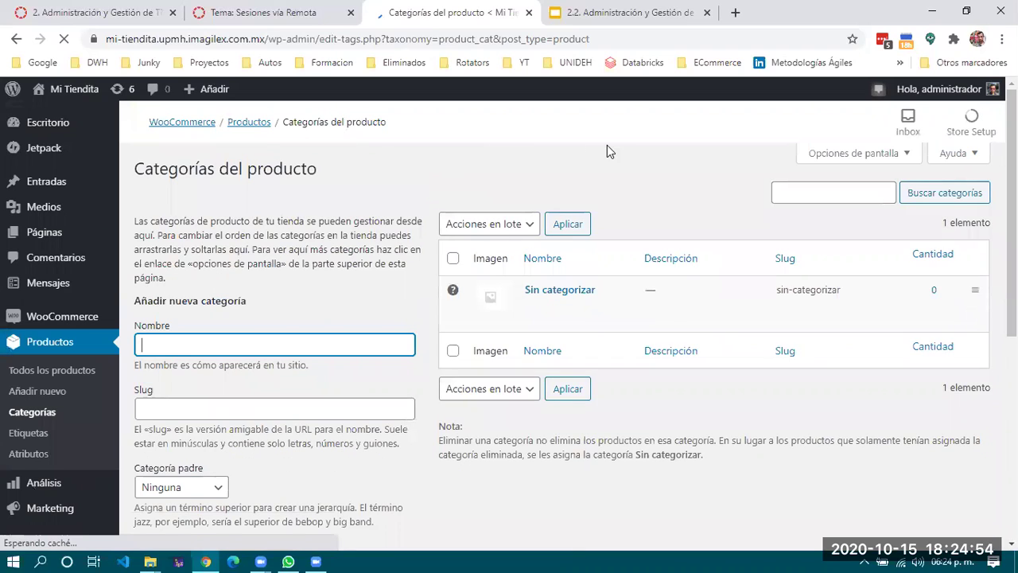
click(332, 177)
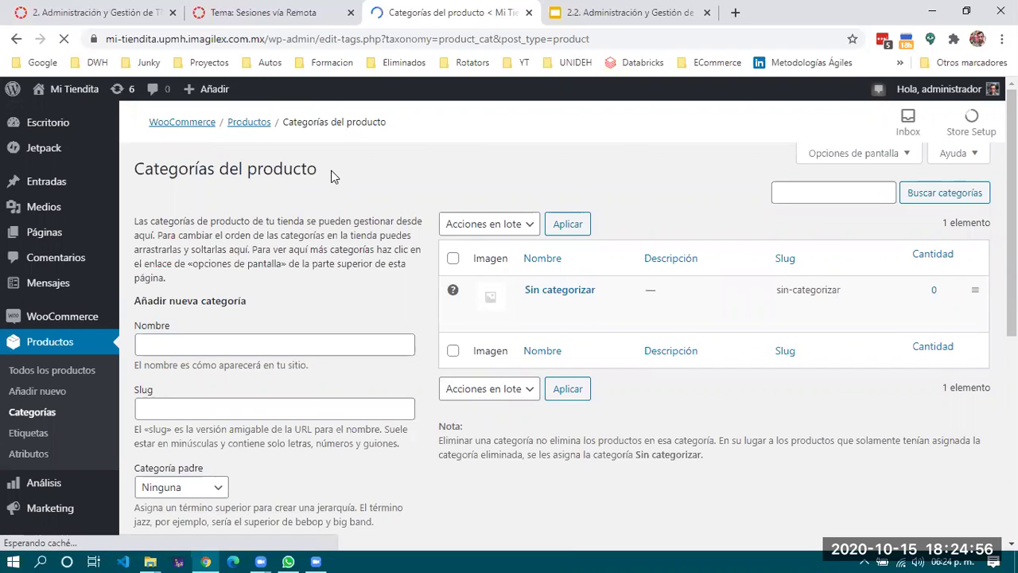
scroll(338, 183, down, 1)
scroll(338, 183, up, 1)
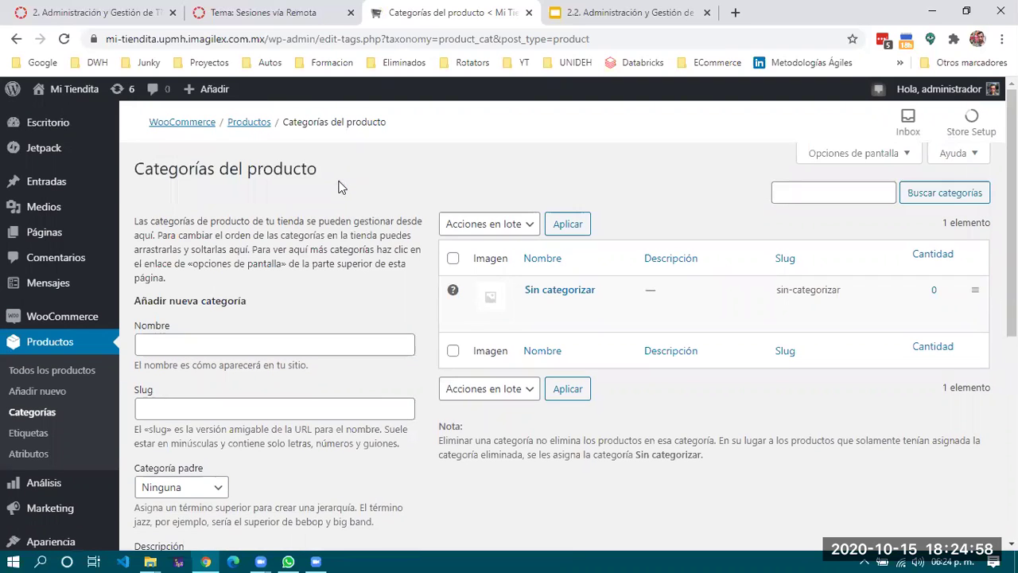
Add a new product category named "Software de Oficina" with no parent category
click(218, 339)
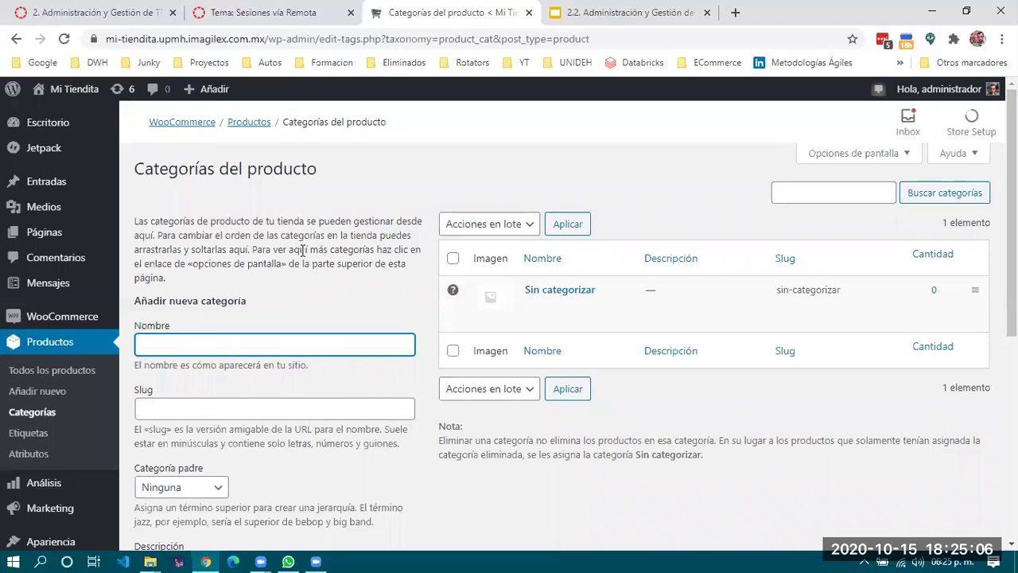
text(Software de Ofi)
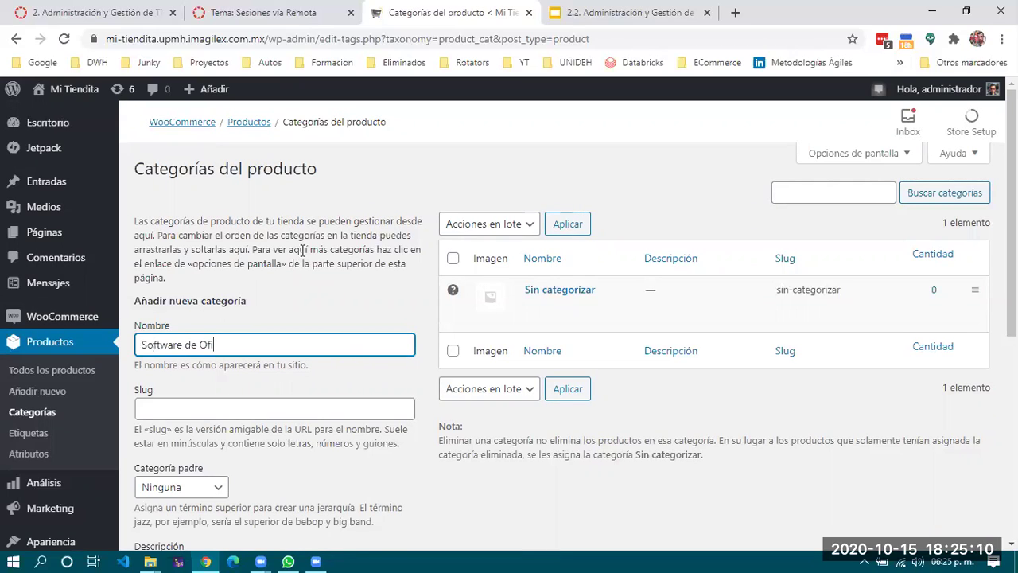
text(cina)
click(310, 437)
scroll(307, 382, down, 1)
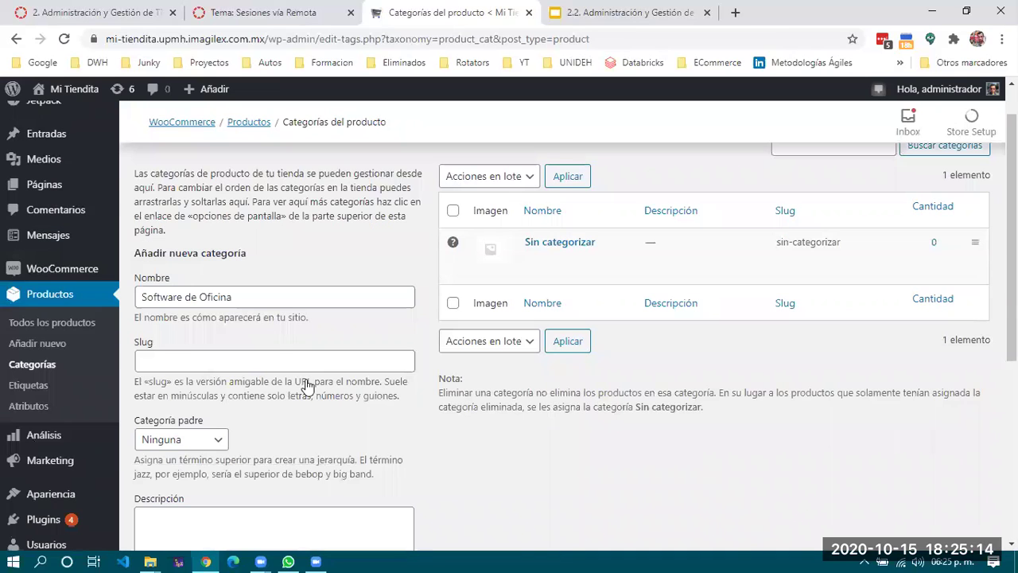
scroll(236, 466, down, 3)
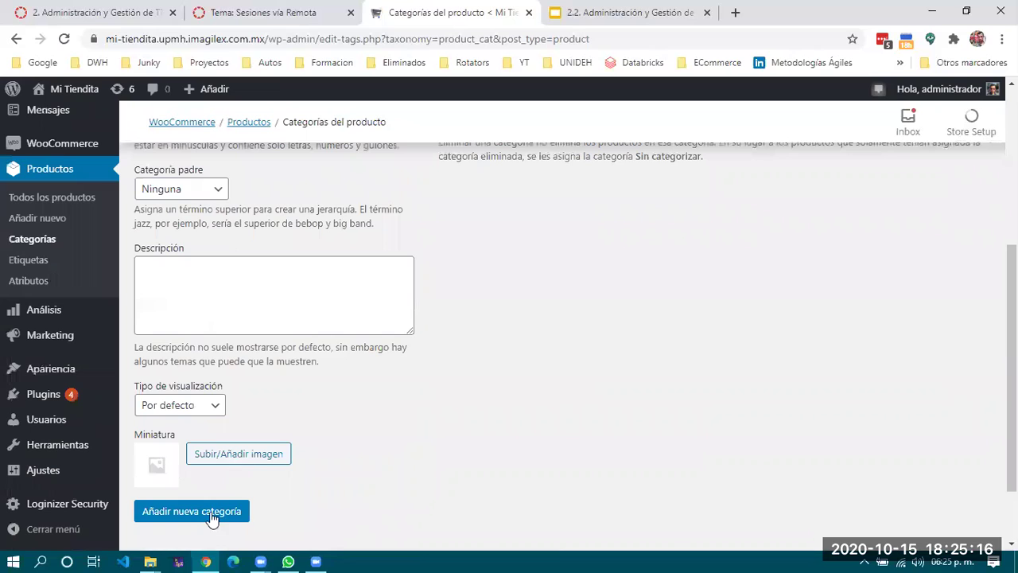
click(213, 514)
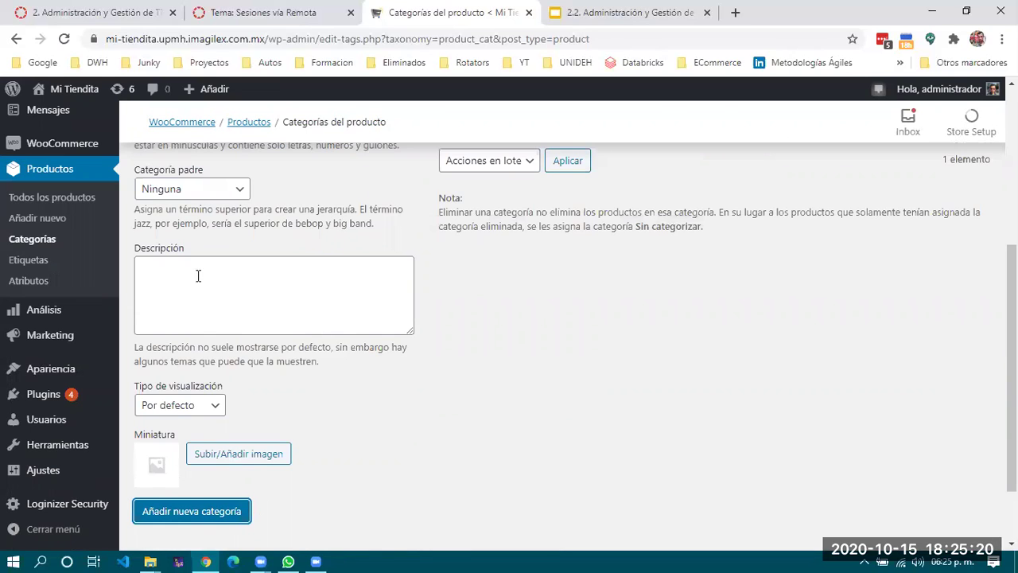
Add a second top-level product category named "Software a la medida"
click(223, 307)
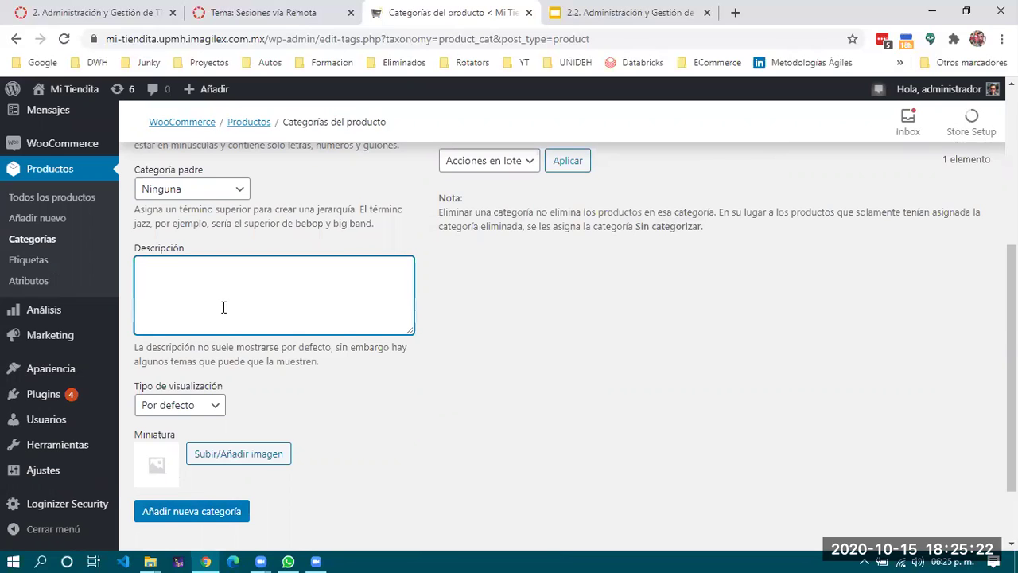
scroll(214, 380, up, 1)
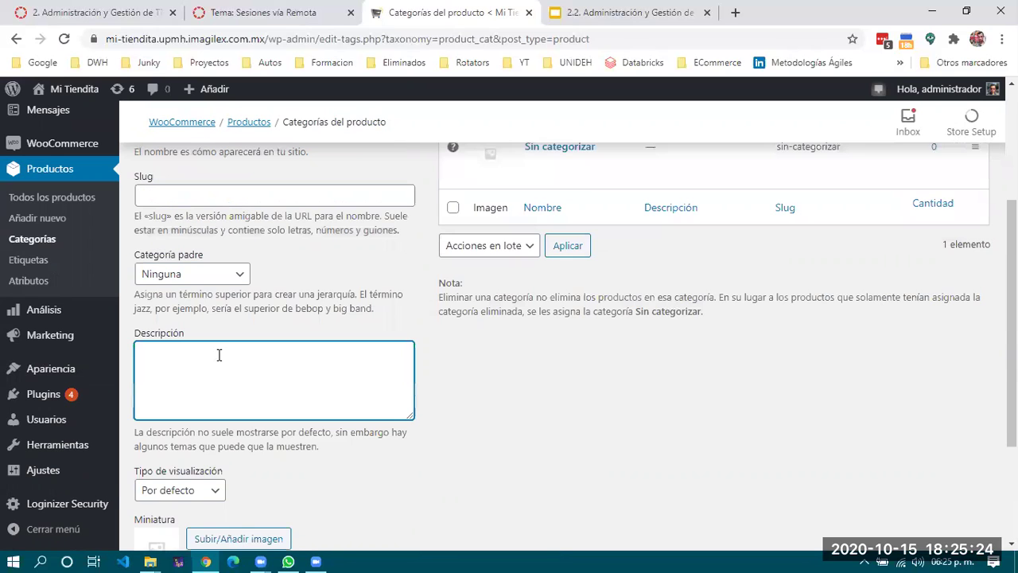
scroll(165, 395, down, 1)
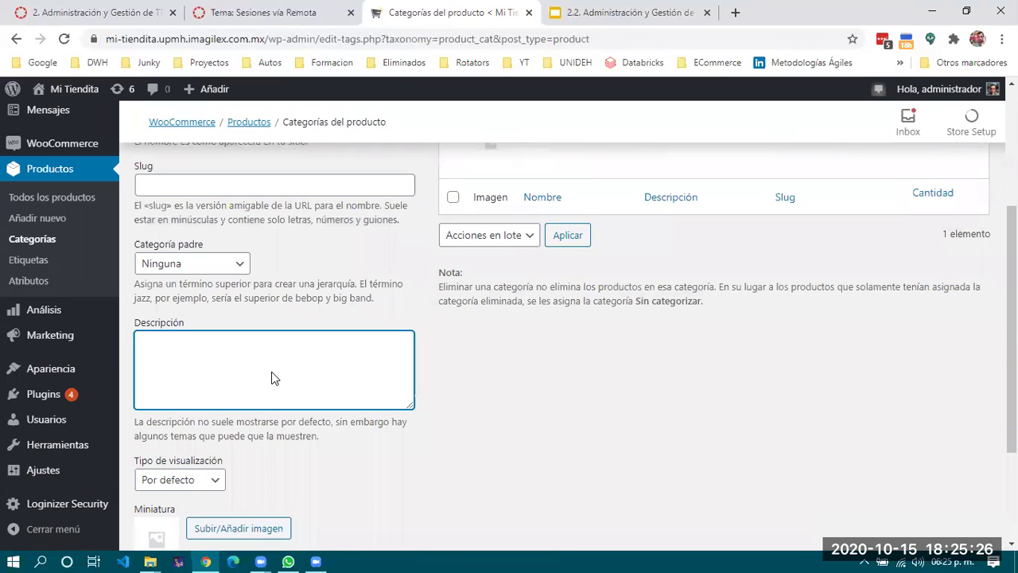
scroll(584, 226, up, 2)
click(261, 270)
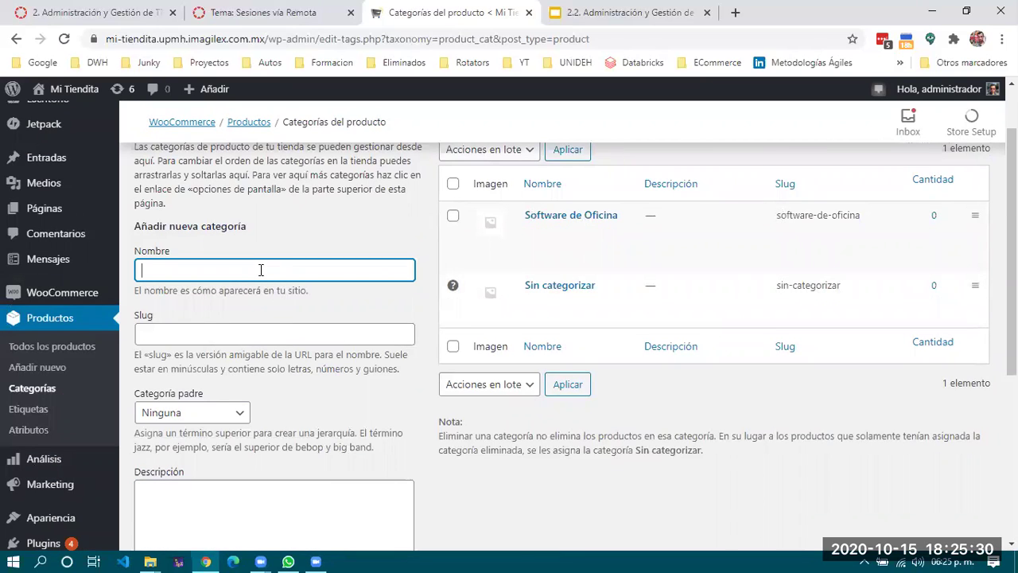
text(software)
key(ctrl+a)
key(BackSpace)
text(Software)
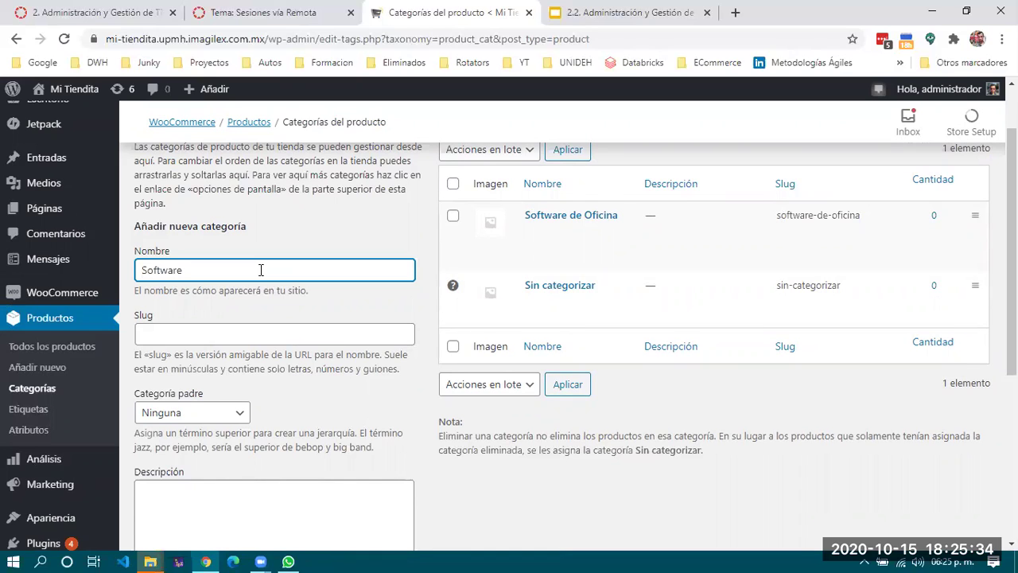
text( a la m)
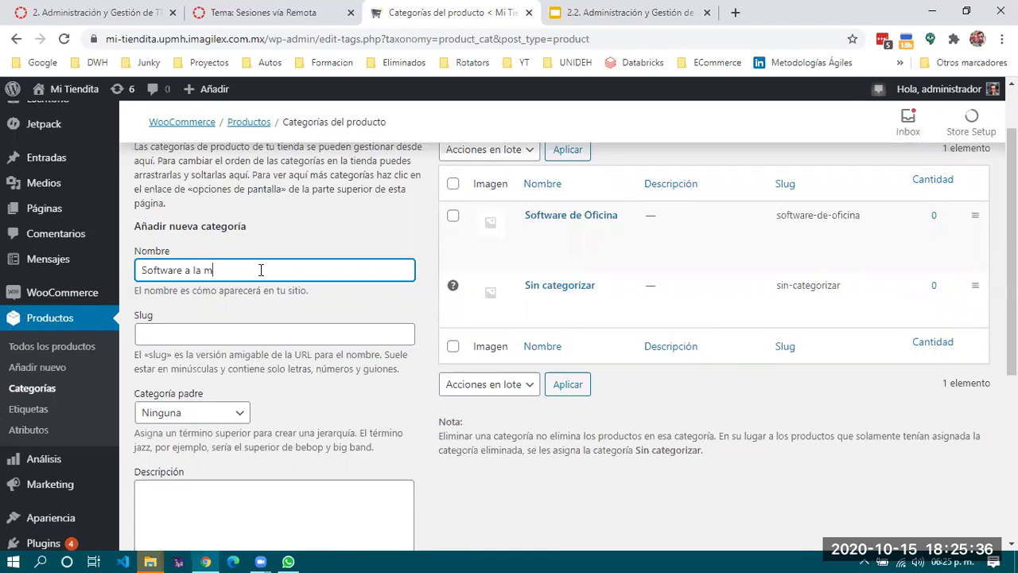
text(edida)
scroll(275, 296, down, 1)
scroll(274, 296, down, 3)
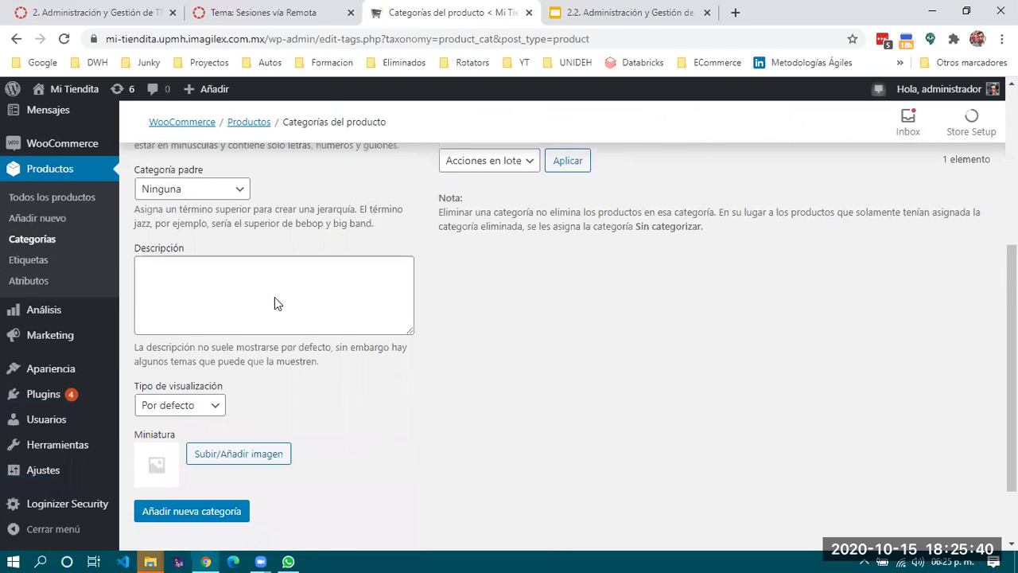
click(207, 443)
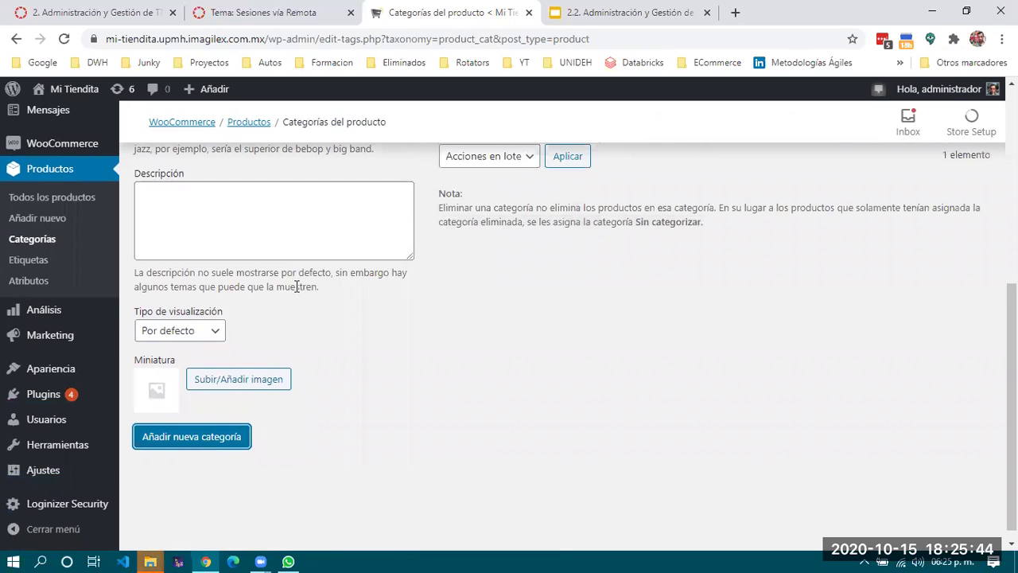
Fill in a new category named "ERP" and set its parent category to "Software a la medida"
scroll(295, 287, up, 5)
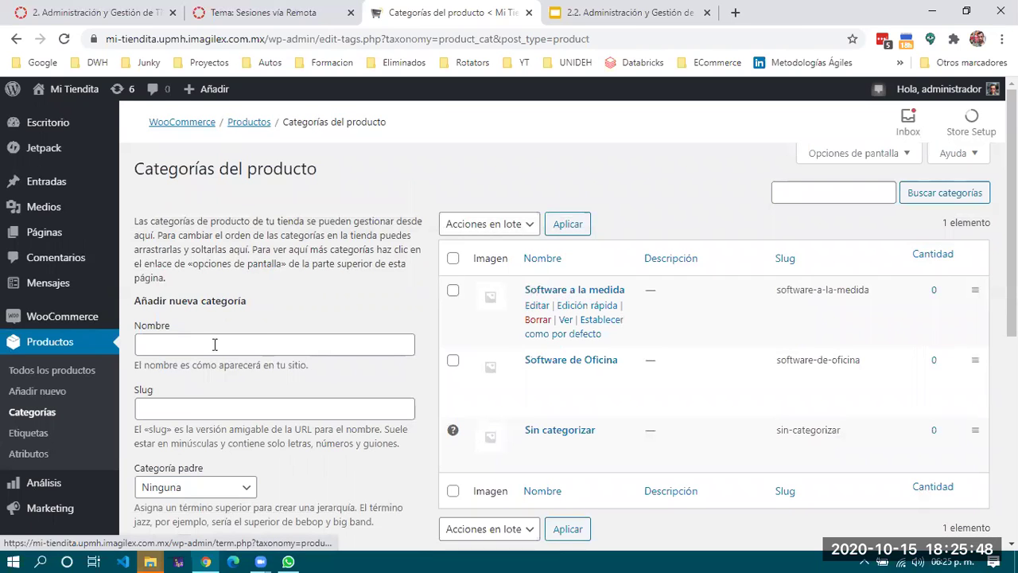
scroll(405, 261, down, 1)
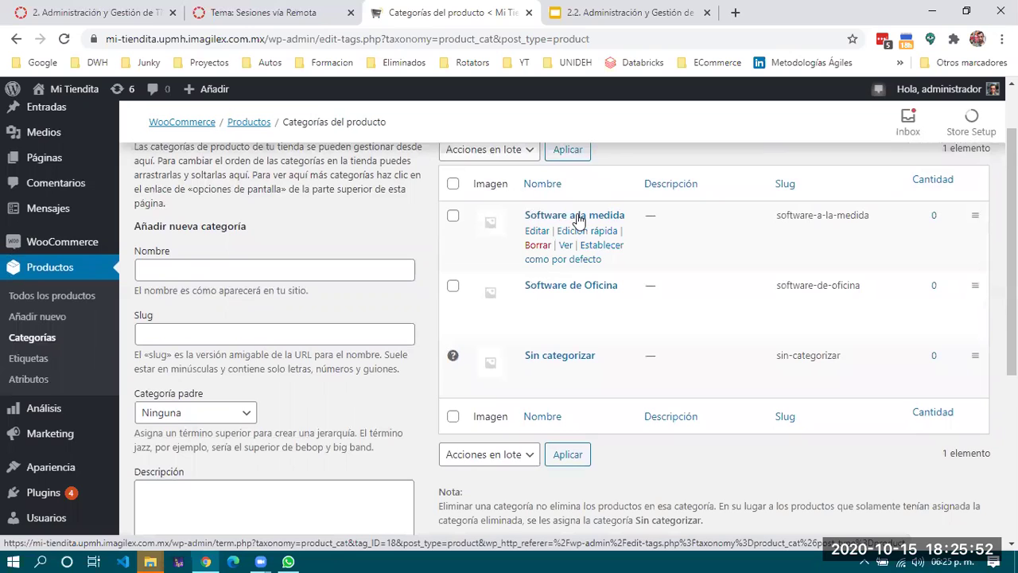
click(182, 272)
text(ERP)
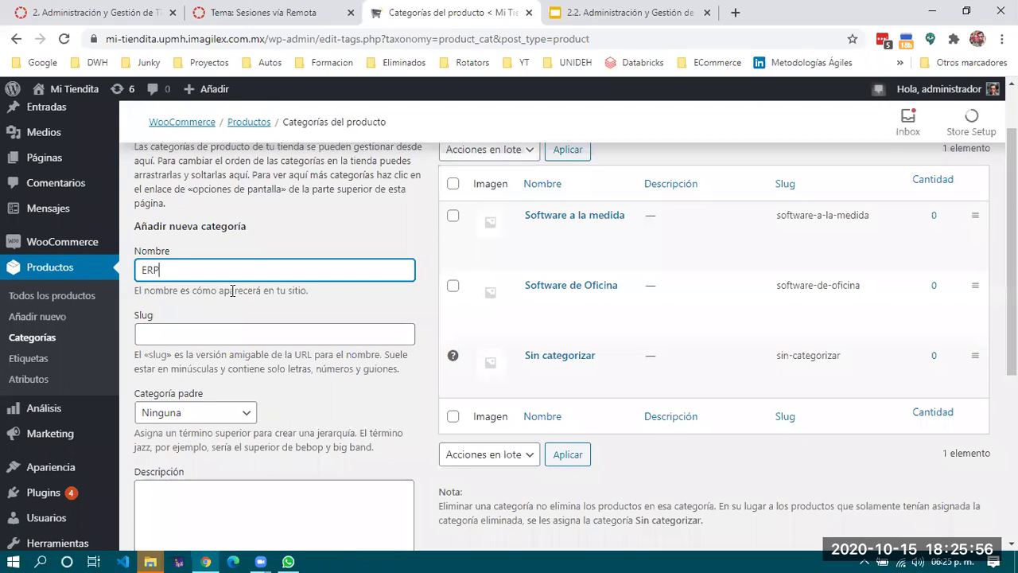
scroll(231, 291, down, 3)
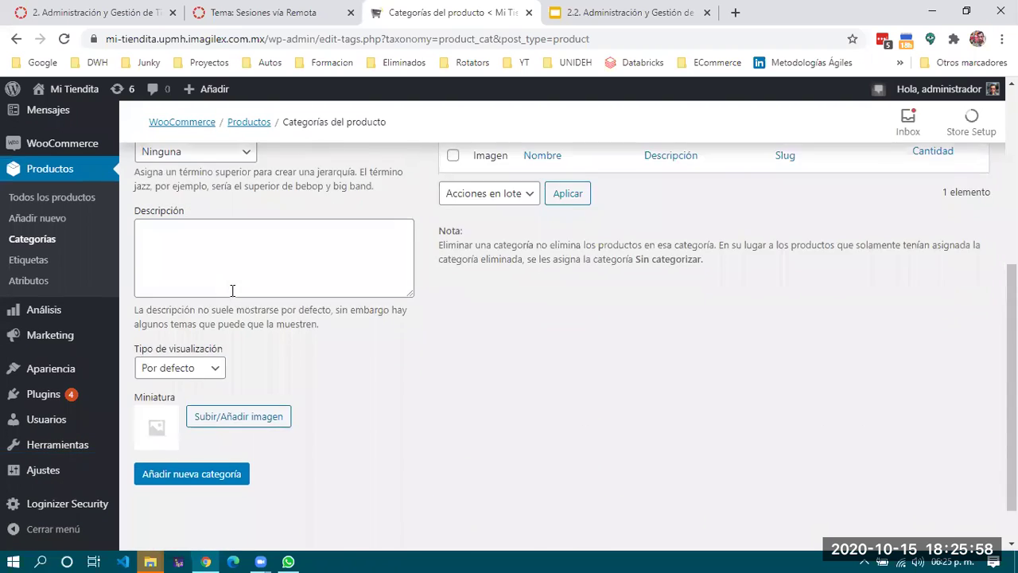
scroll(232, 297, up, 4)
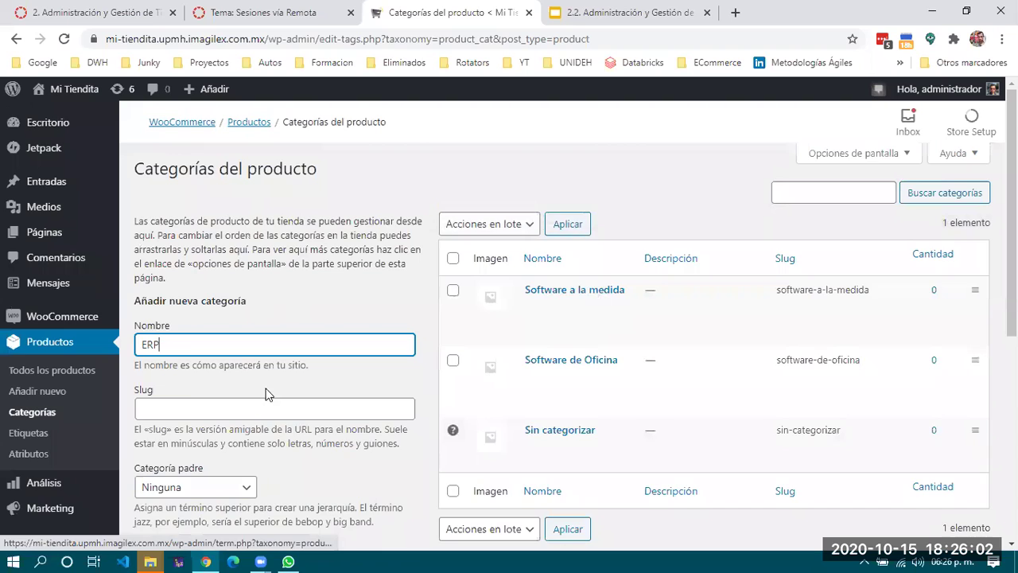
scroll(267, 398, down, 1)
scroll(267, 397, down, 1)
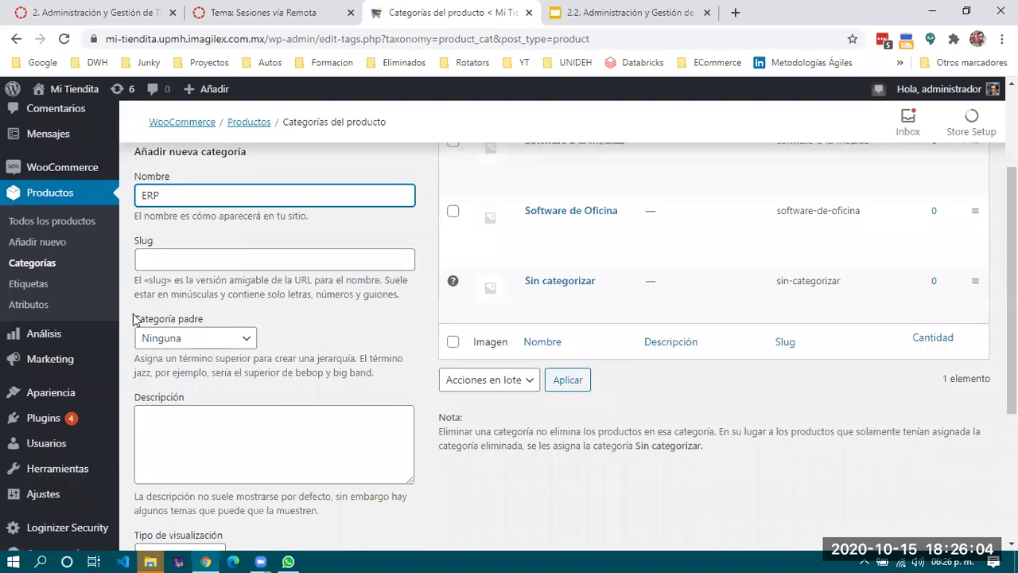
click(213, 340)
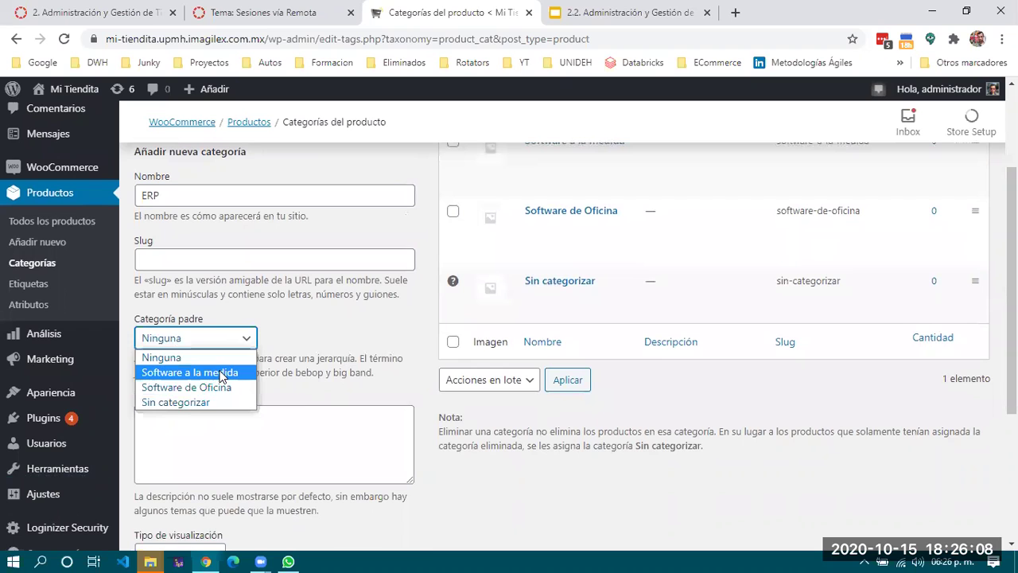
click(221, 372)
scroll(287, 364, down, 1)
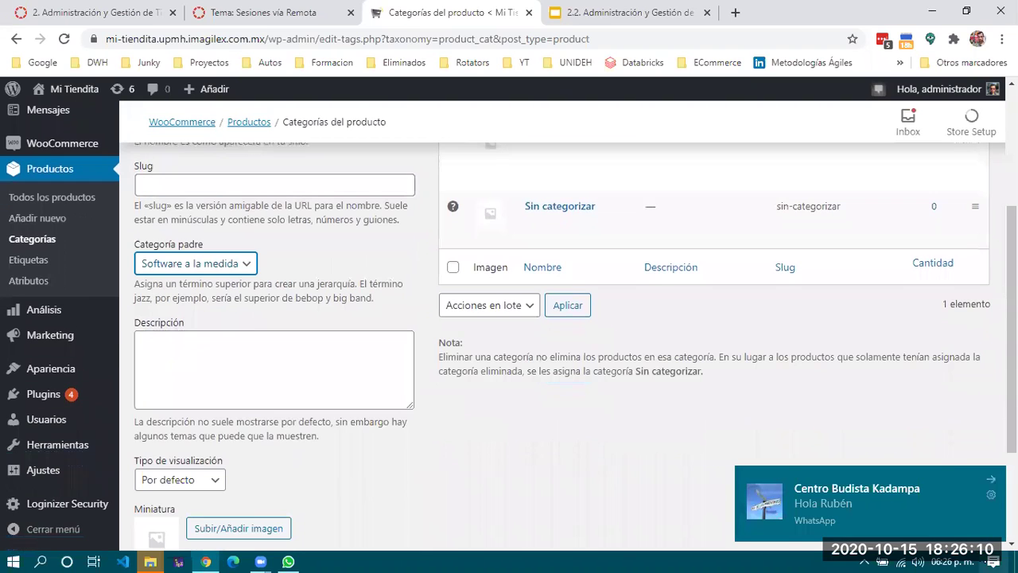
Dismiss the incoming chat notification and close WhatsApp
click(991, 480)
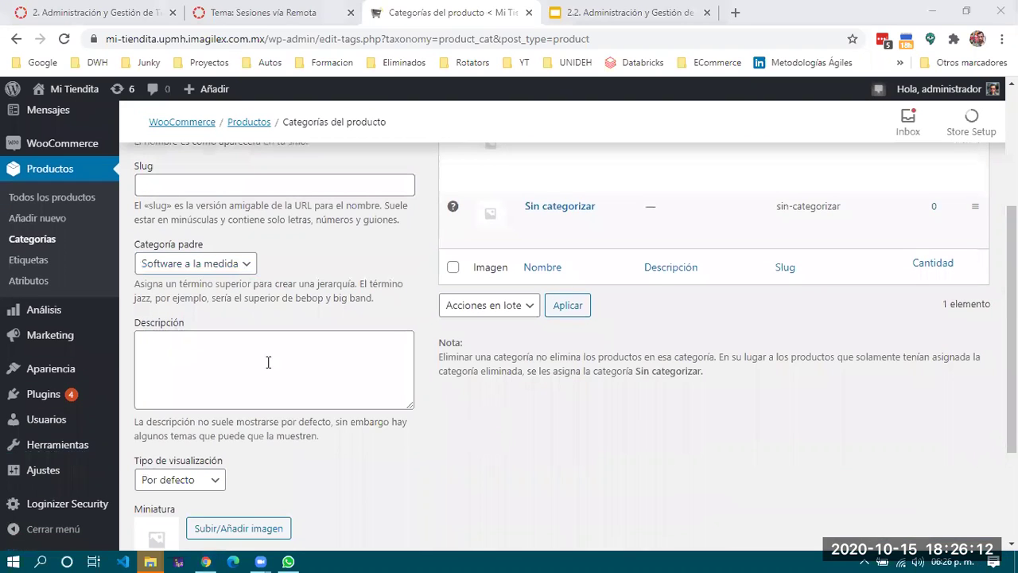
right_click(294, 555)
click(239, 532)
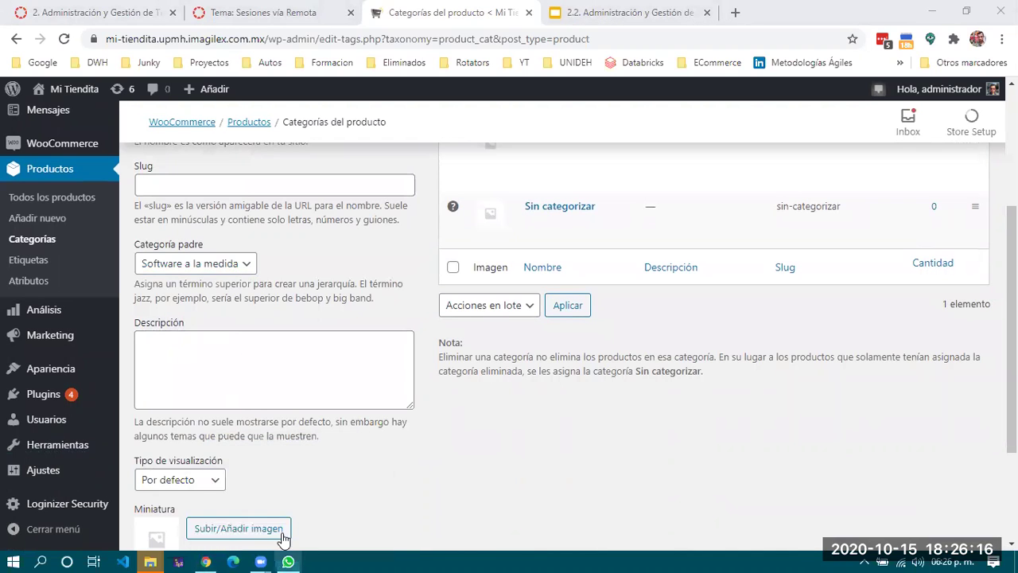
Submit the filled-in form to add the "ERP" subcategory
scroll(329, 448, down, 2)
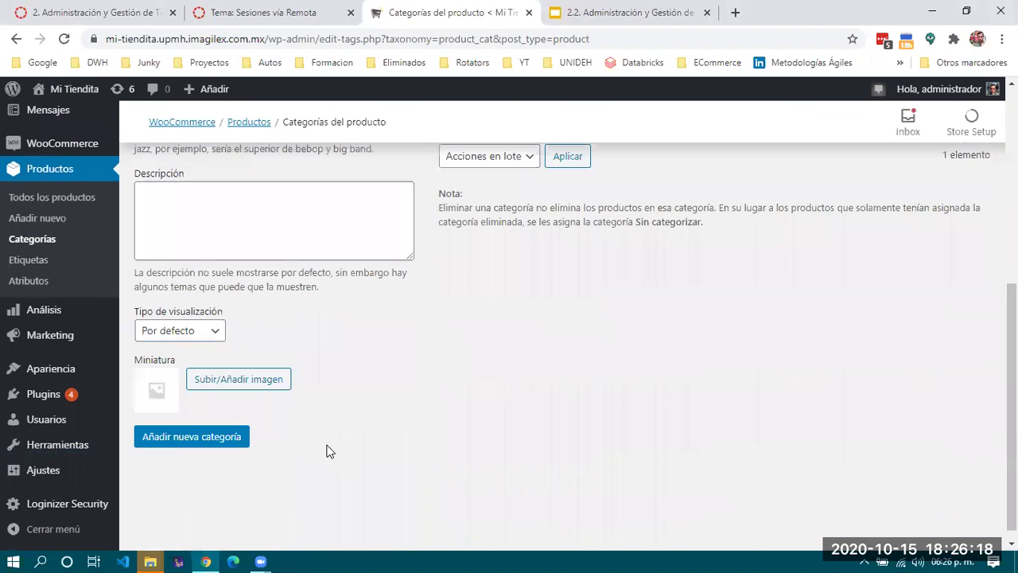
click(182, 444)
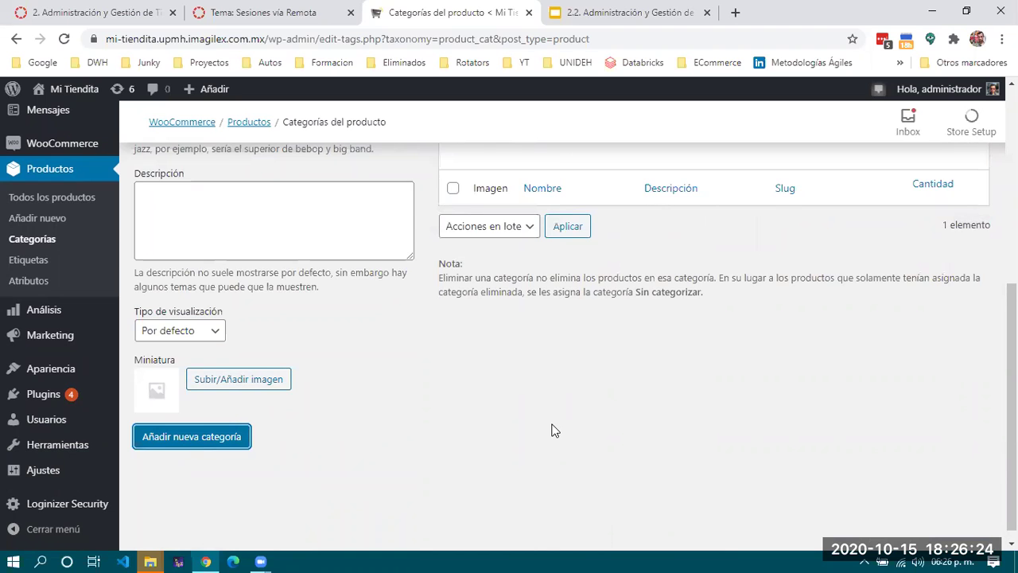
Add a product category named "CMS" with "Software a la medida" as its parent category
scroll(555, 430, up, 5)
click(200, 341)
text(CMS)
scroll(200, 340, down, 5)
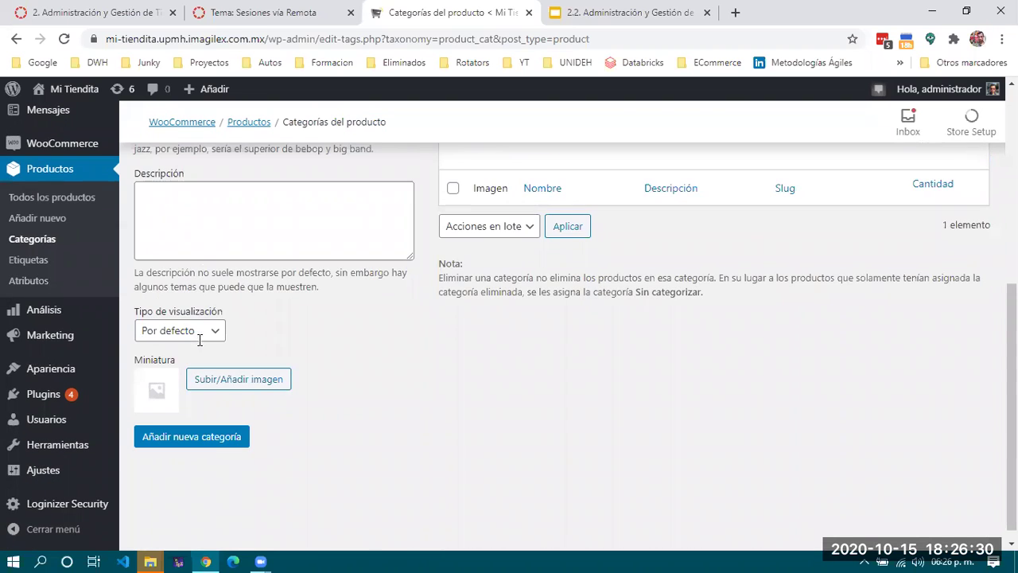
scroll(234, 263, up, 2)
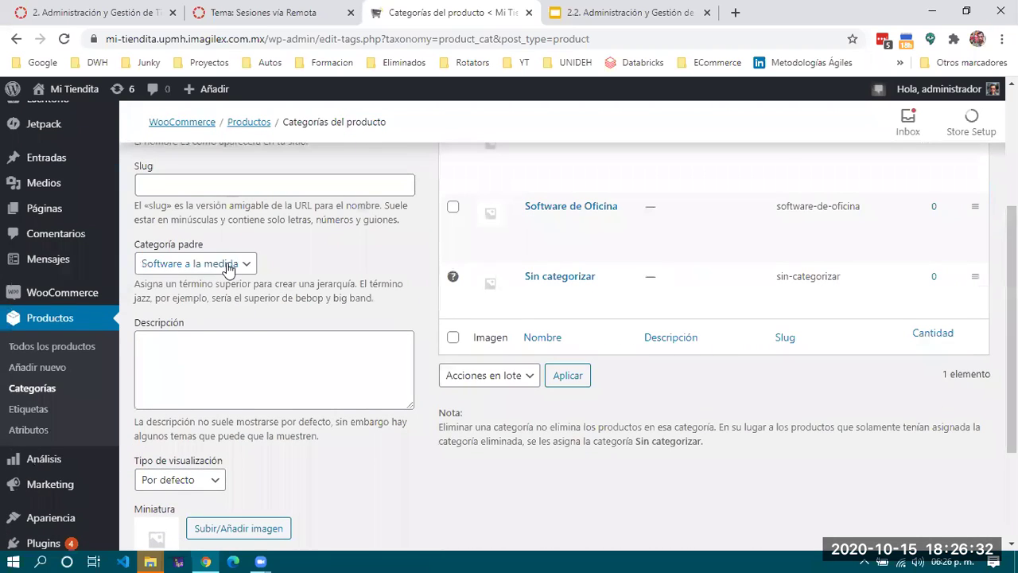
click(227, 264)
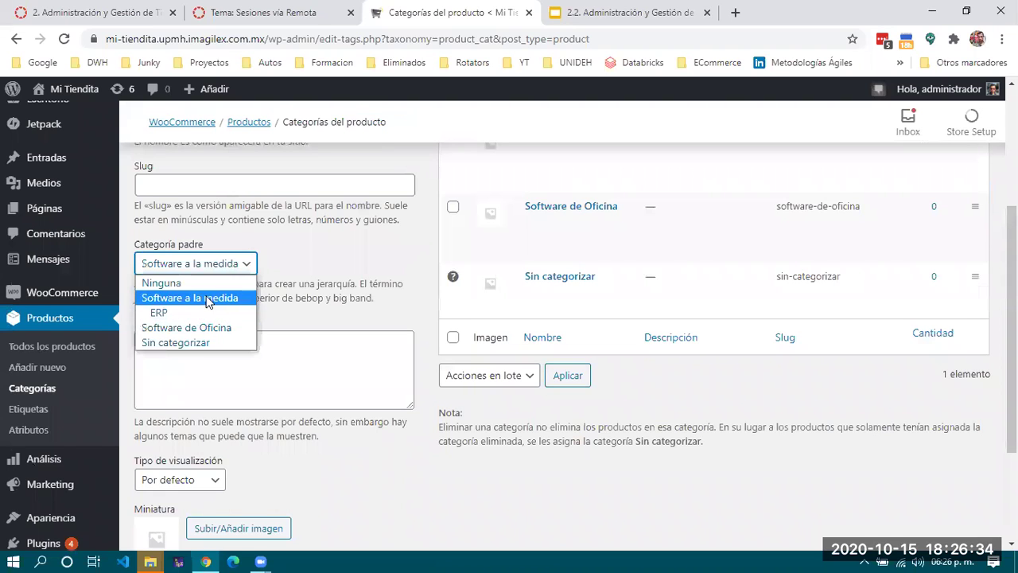
click(208, 299)
scroll(176, 406, down, 2)
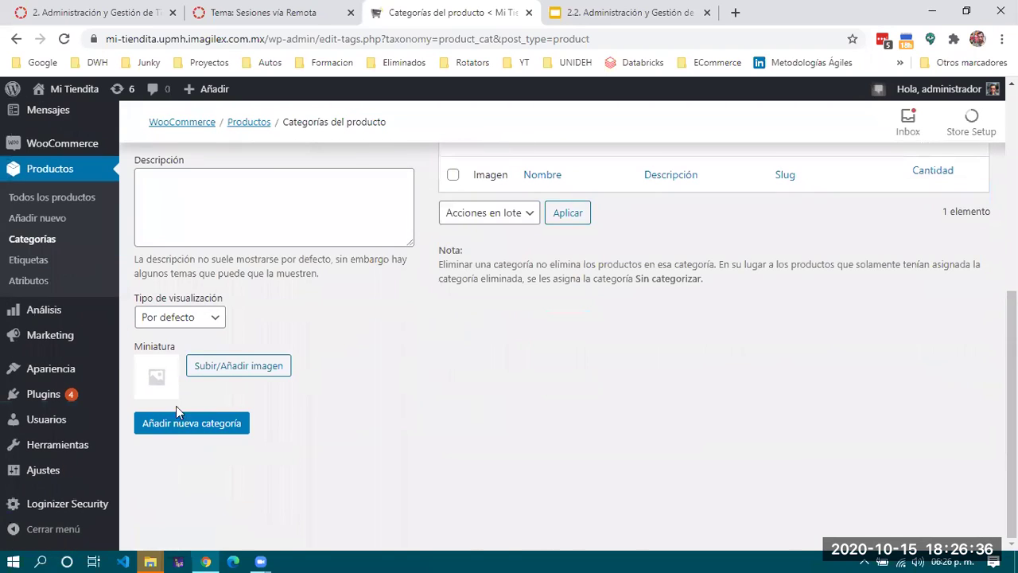
click(180, 427)
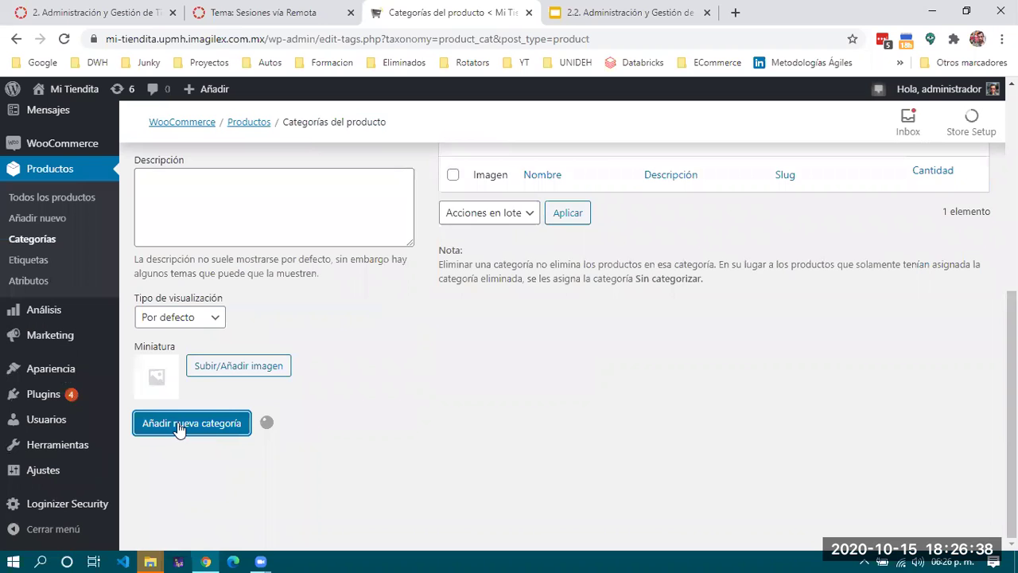
scroll(870, 336, up, 4)
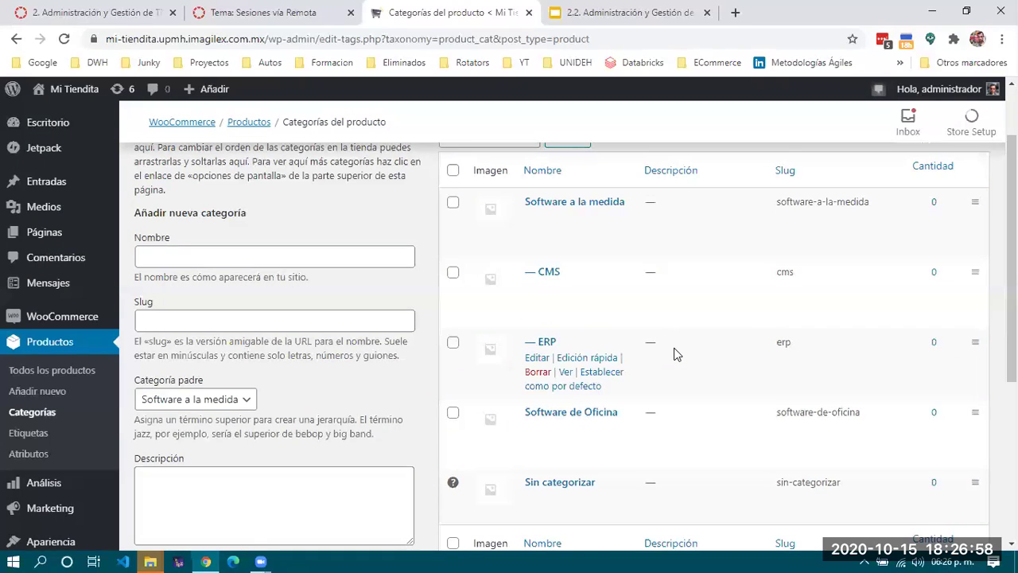
scroll(674, 347, down, 1)
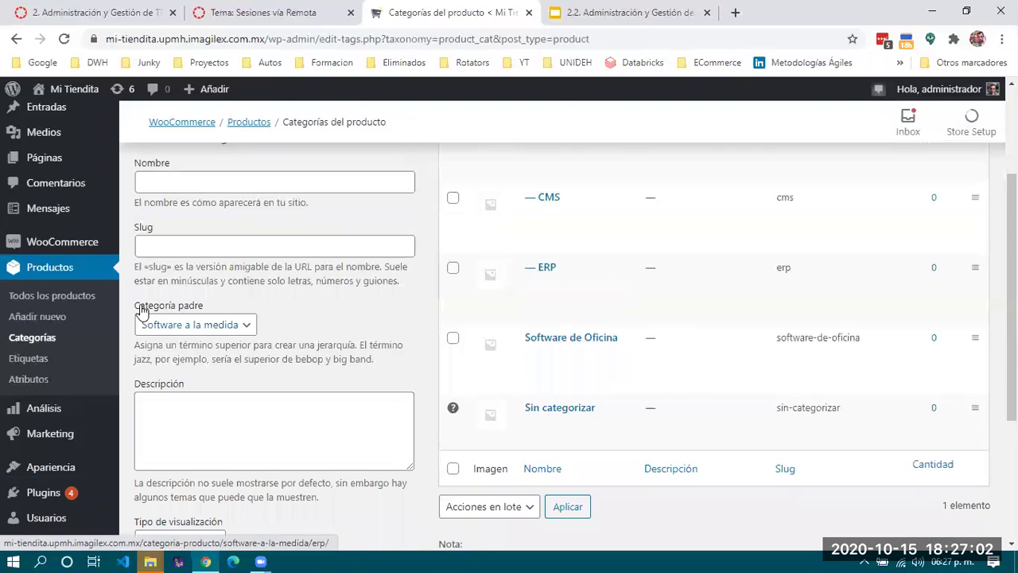
Start creating a new product from the store's product list and discard the guided tutorial
click(66, 306)
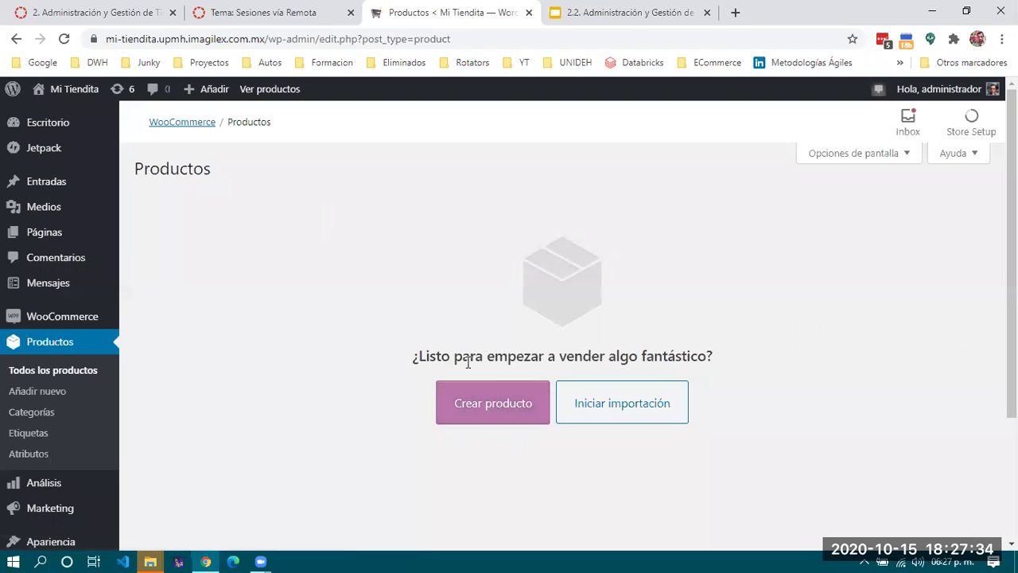
click(479, 404)
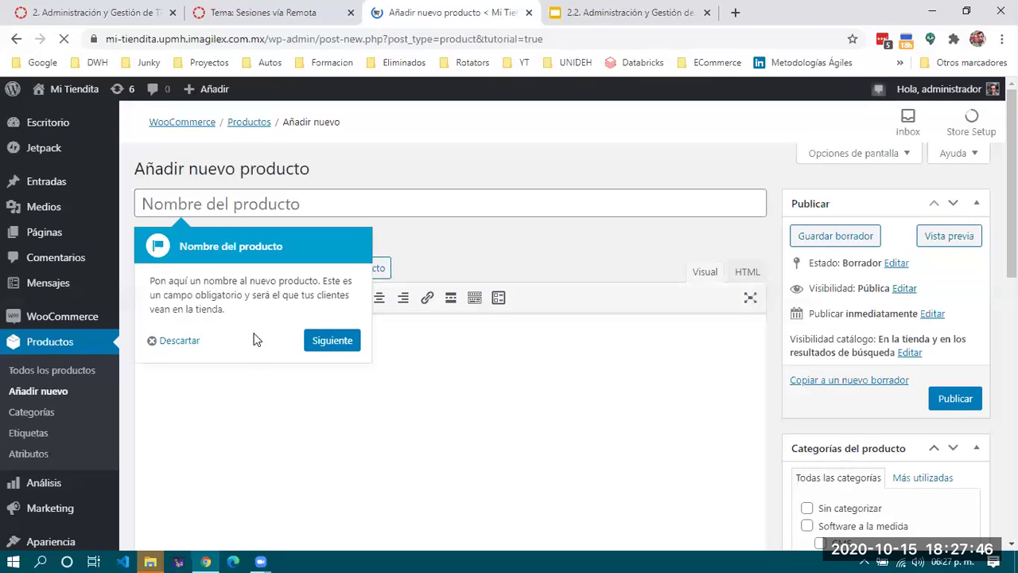
click(177, 344)
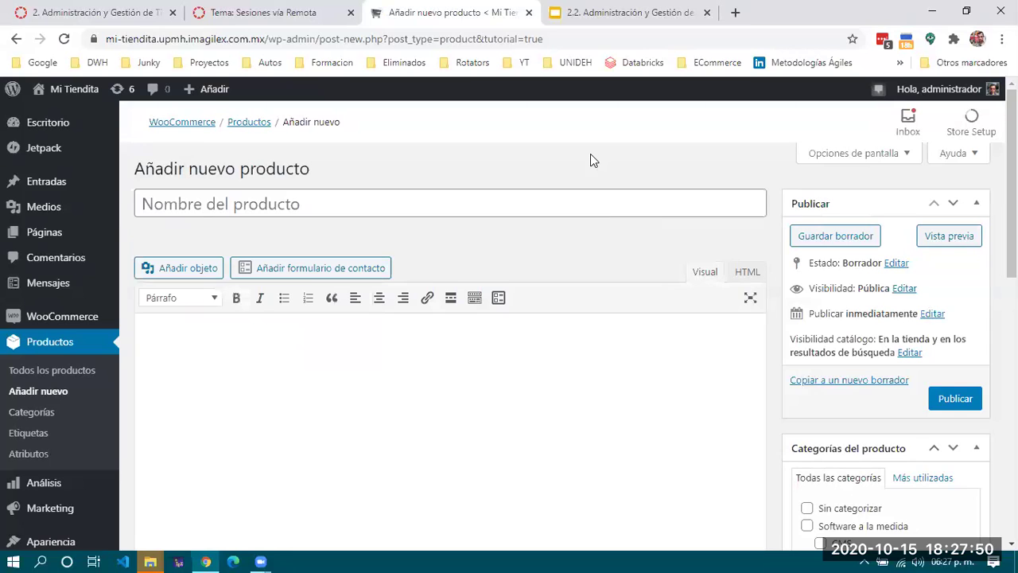
scroll(590, 154, down, 1)
scroll(590, 153, up, 1)
Enter "Servicio de Instalacion de WP para Comercio Electrónico" as the product name
click(343, 204)
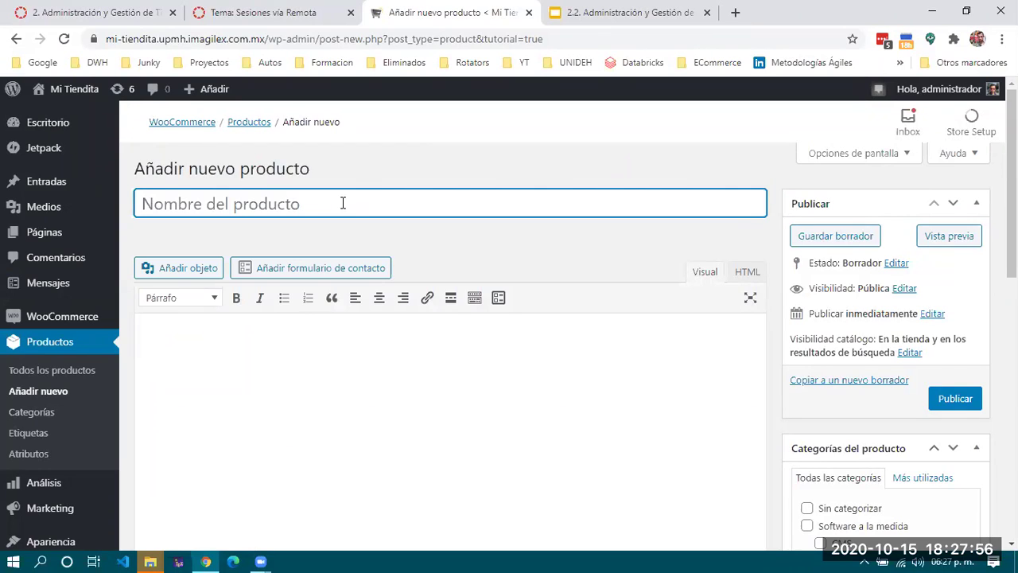
text(Insta)
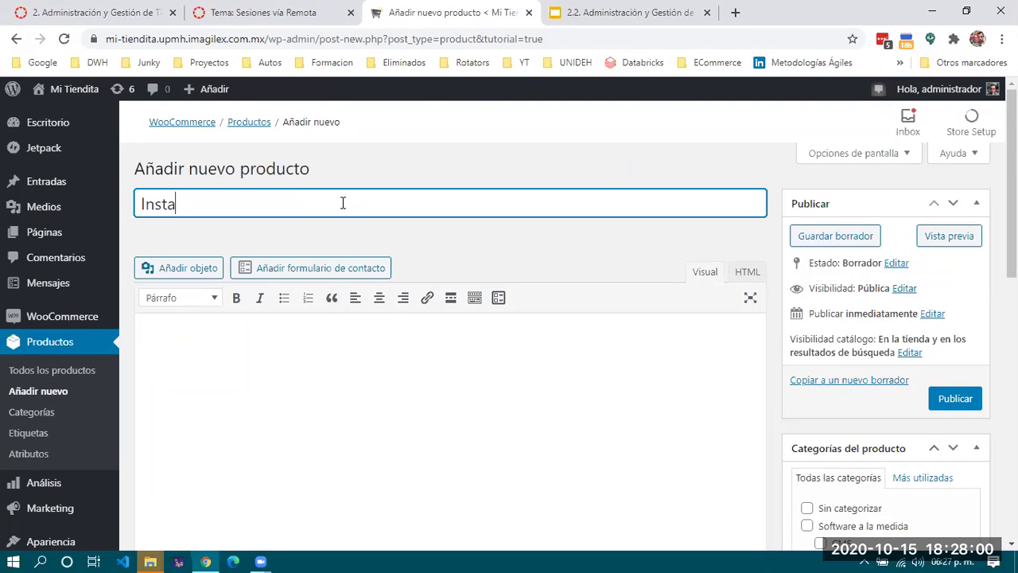
key(BackSpace)
key(BackSpace)
key(BackSpace)
key(BackSpace)
text(Servicio de Instal)
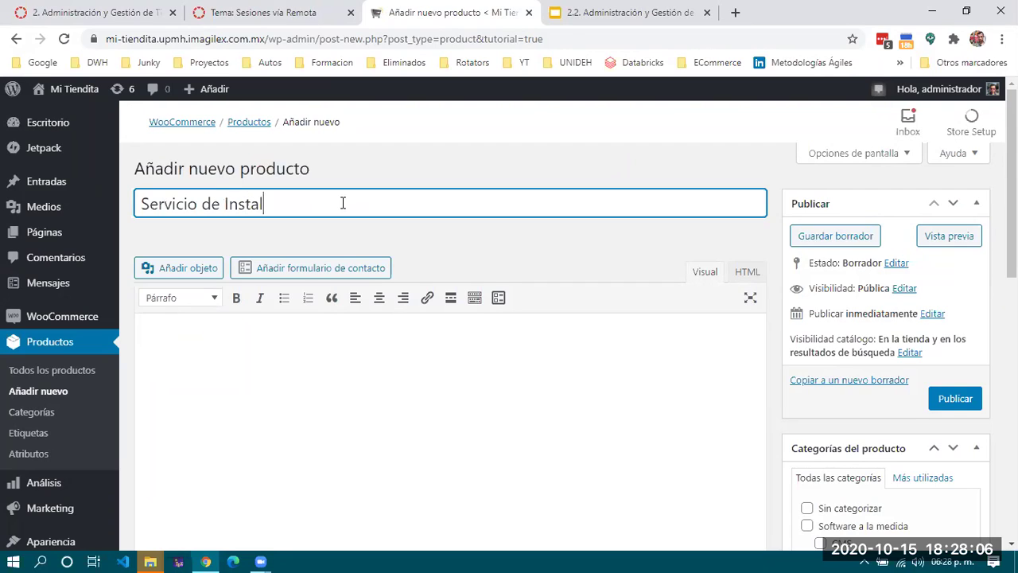
text(acion de )
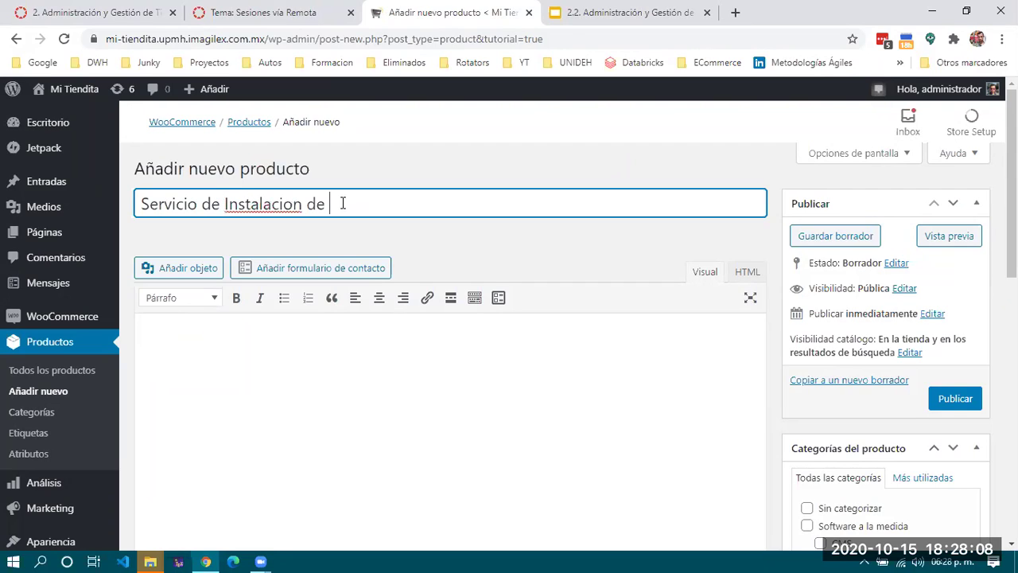
text(WP para Comerc)
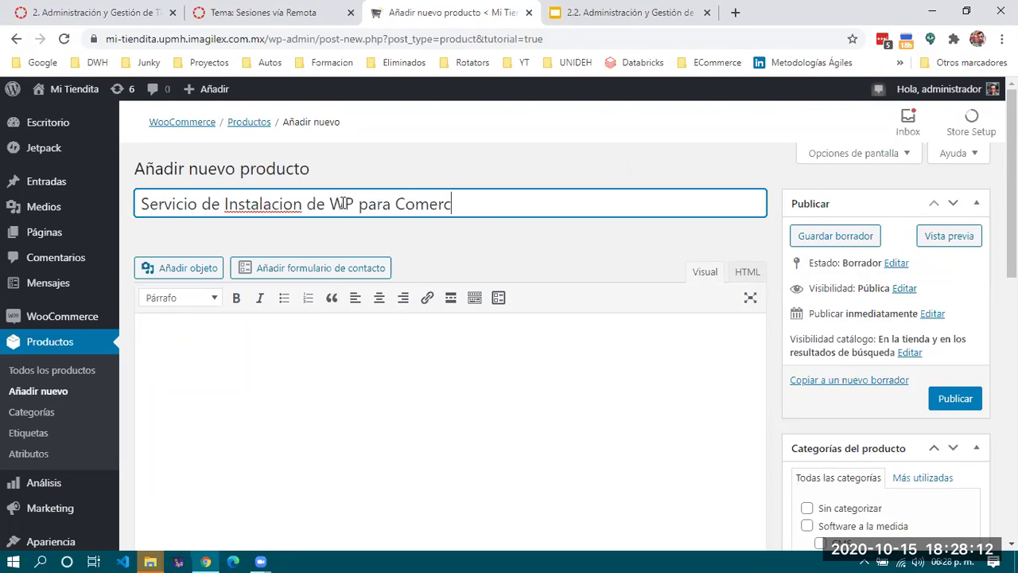
text(io Electrónico)
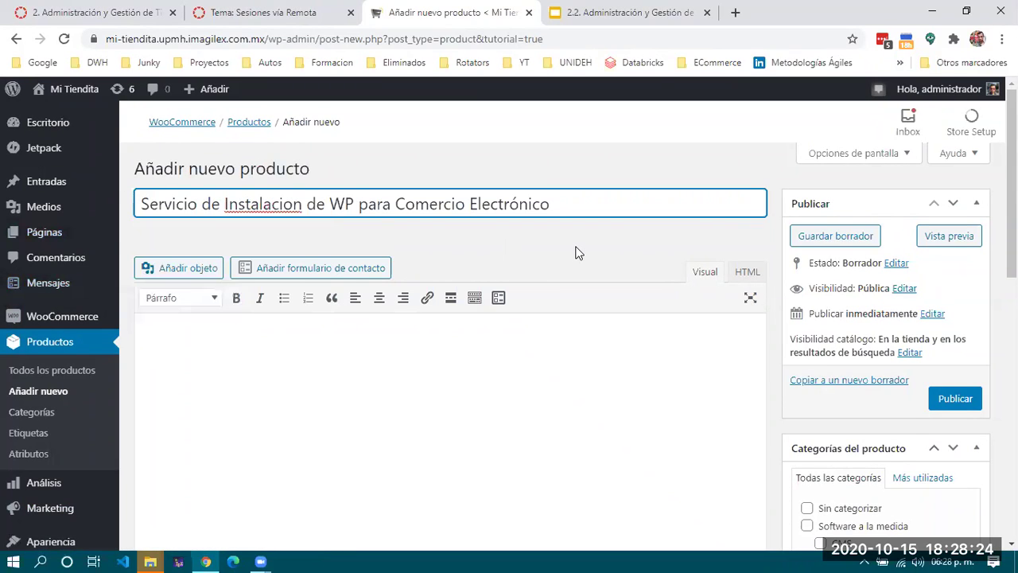
Correct the spelling of "Instalacion" to "Instalación" in the product name and place the cursor in the main description
right_click(252, 210)
click(294, 224)
click(284, 358)
scroll(284, 358, down, 2)
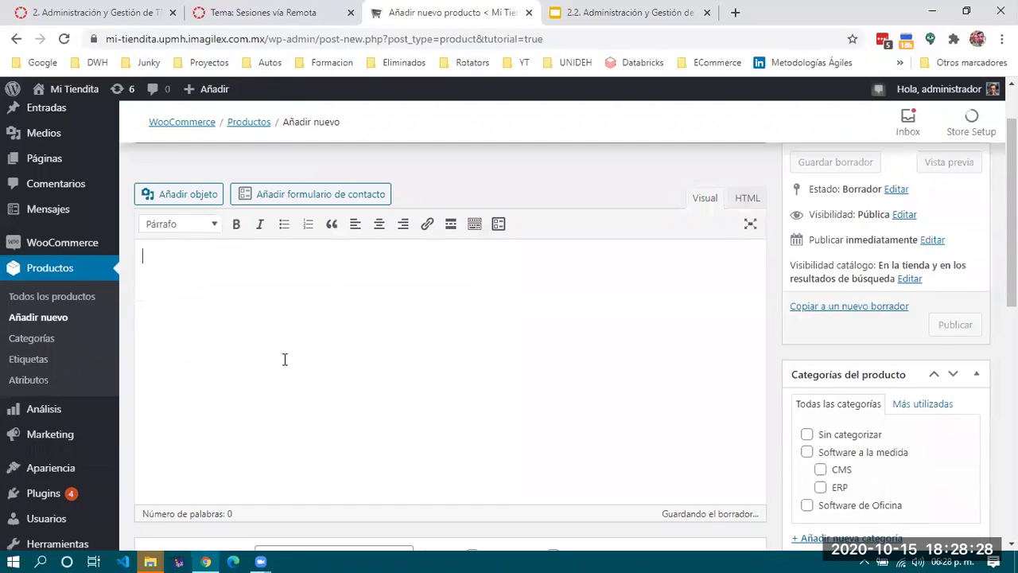
scroll(284, 359, up, 2)
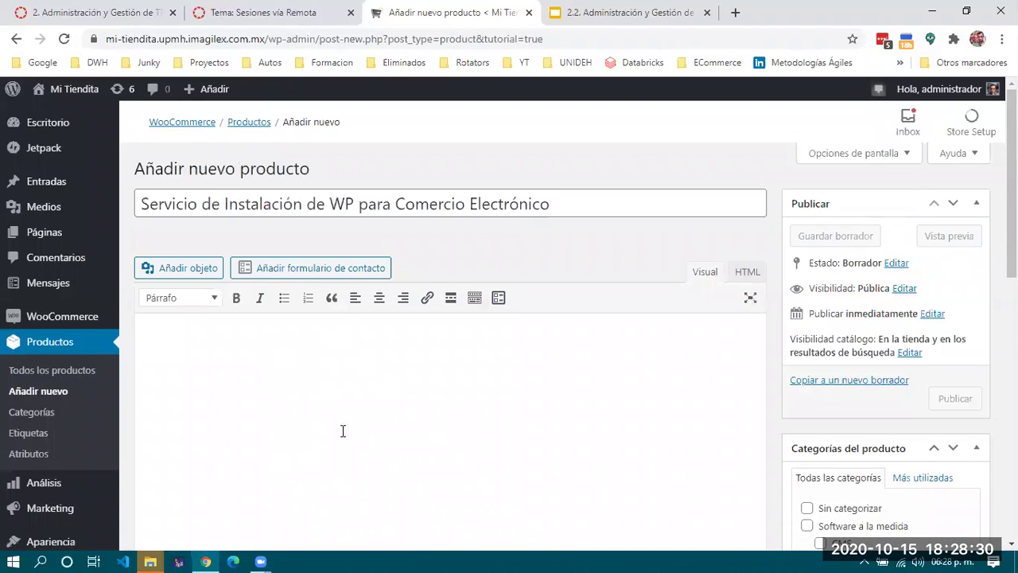
scroll(412, 401, down, 1)
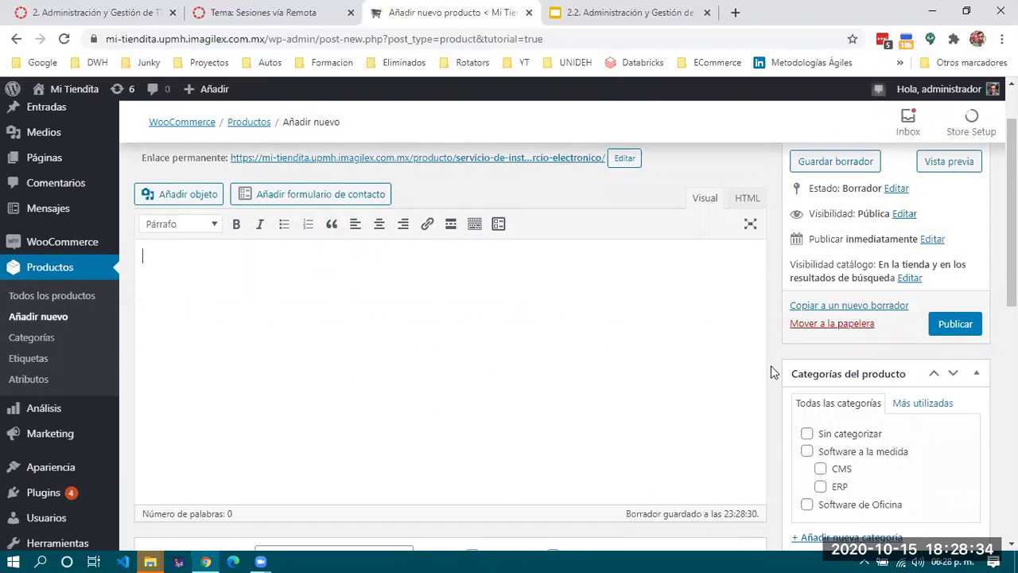
click(735, 12)
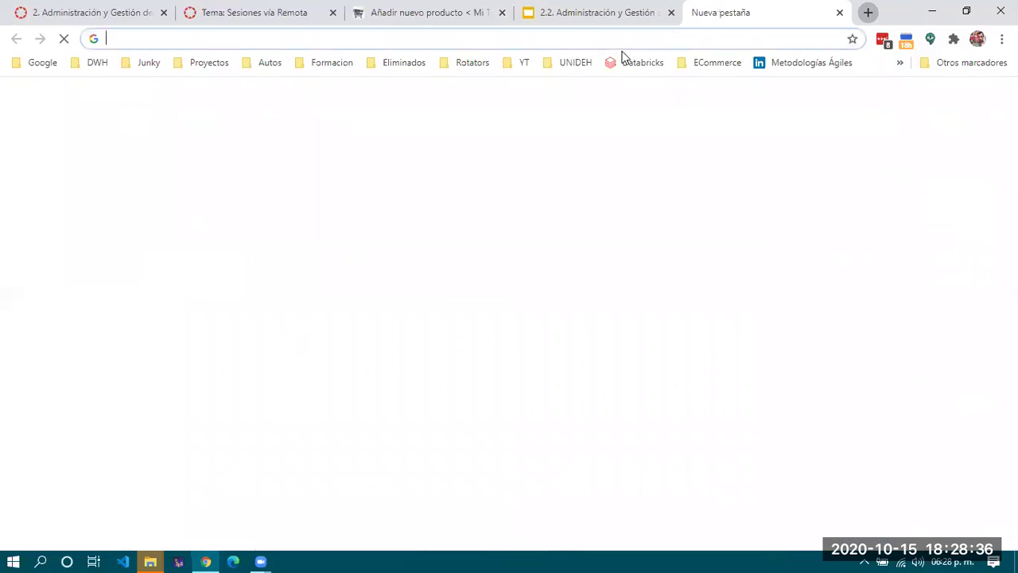
click(565, 37)
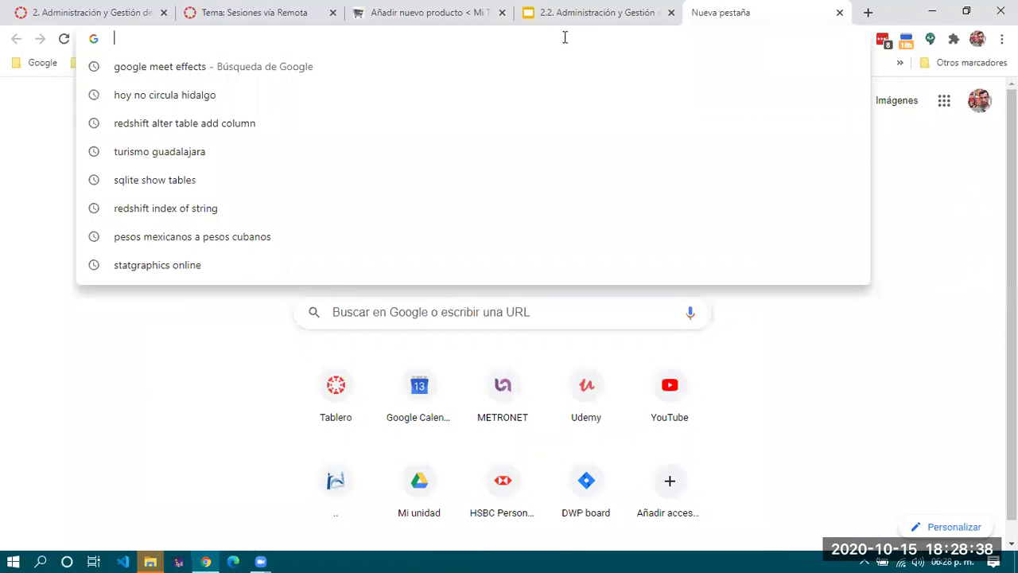
text(decar)
key(BackSpace)
key(BackSpace)
key(BackSpace)
key(BackSpace)
key(BackSpace)
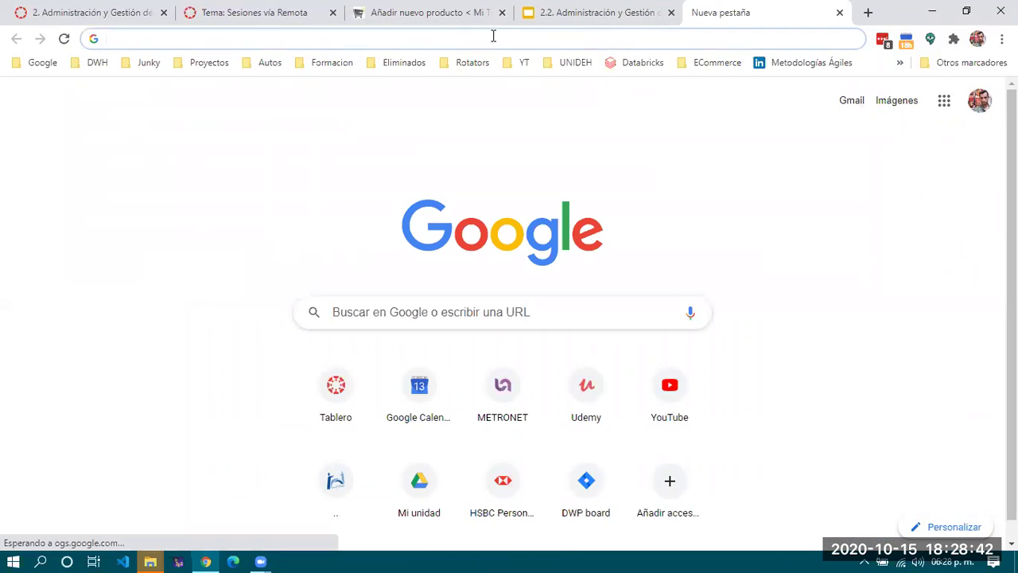
click(440, 22)
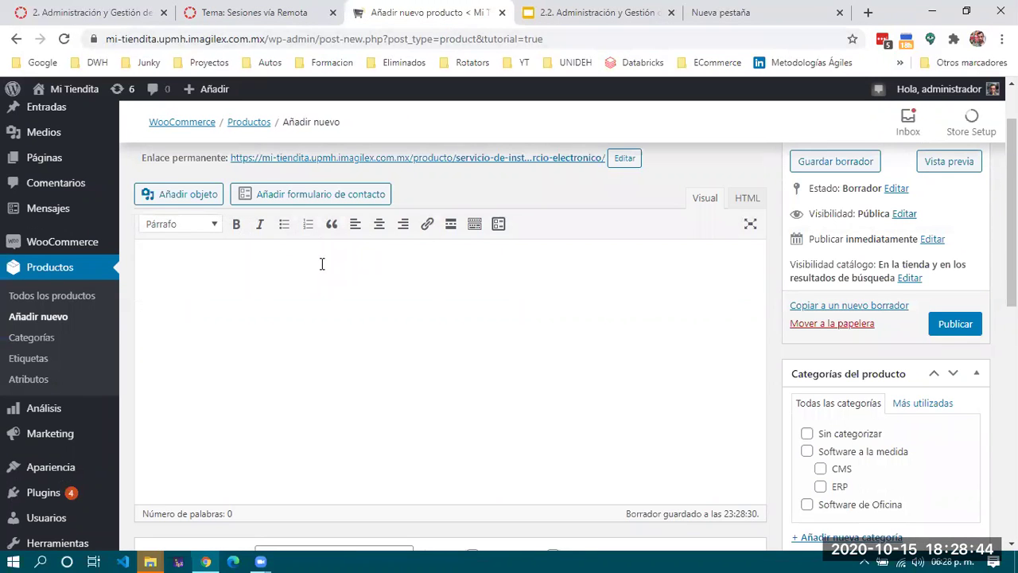
Write the product description "Instalación de wordpress con los plug-in necesarios para realizar una tienda en línea"
text(Instalación de wordpress con los plug)
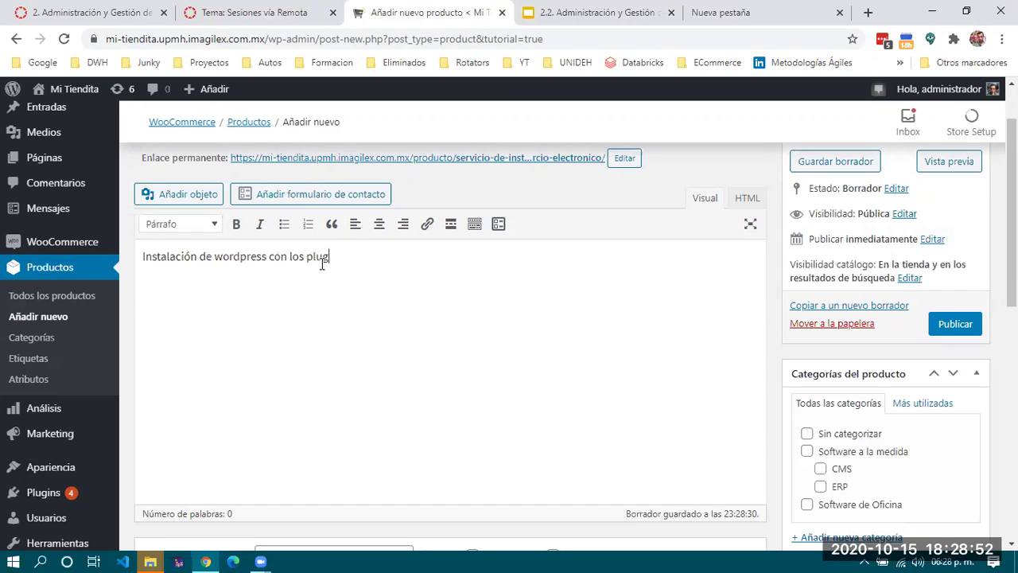
text(-inc)
key(BackSpace)
text(s)
key(BackSpace)
key(BackSpace)
key(BackSpace)
text(n necesarios para real)
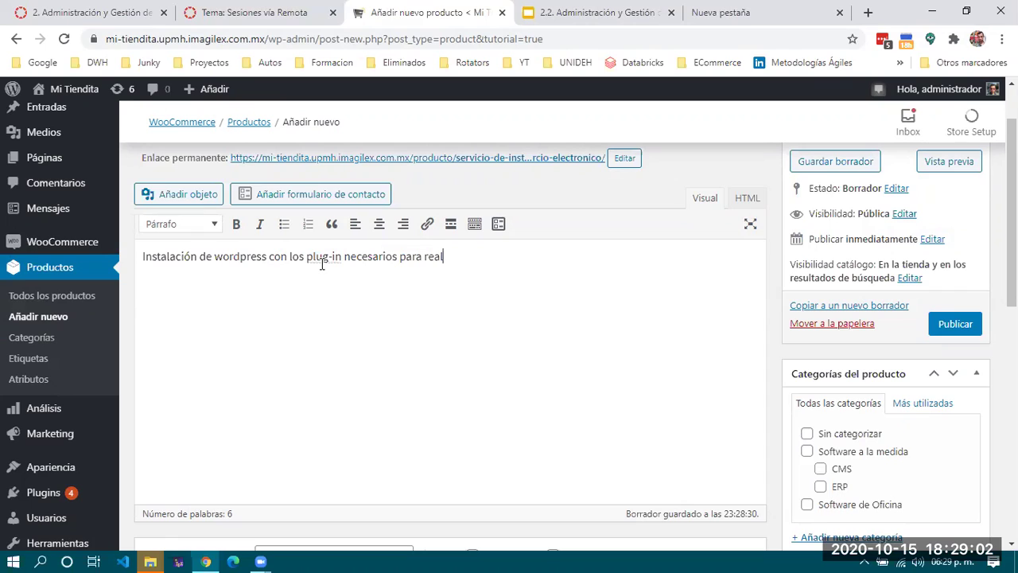
text(izar una tiend)
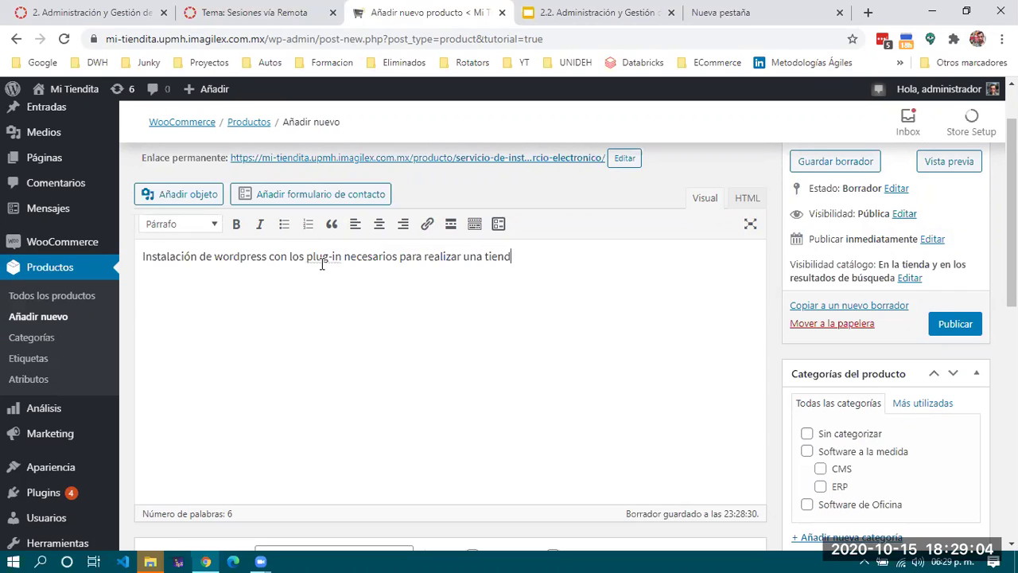
text(a en línea)
Review the new product's name, description and product data sections, including the available product types
scroll(322, 265, down, 1)
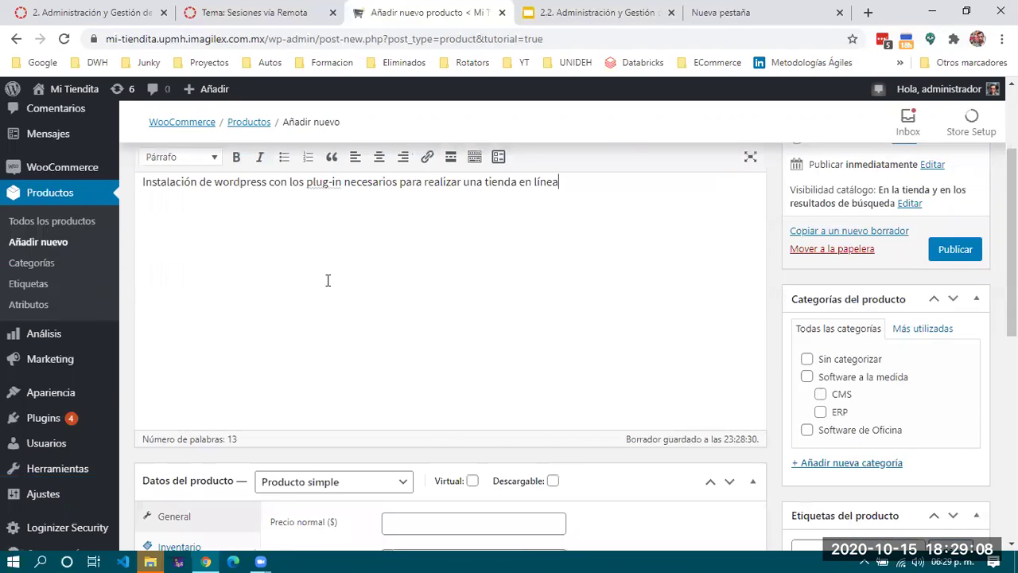
scroll(328, 274, down, 2)
scroll(327, 287, down, 1)
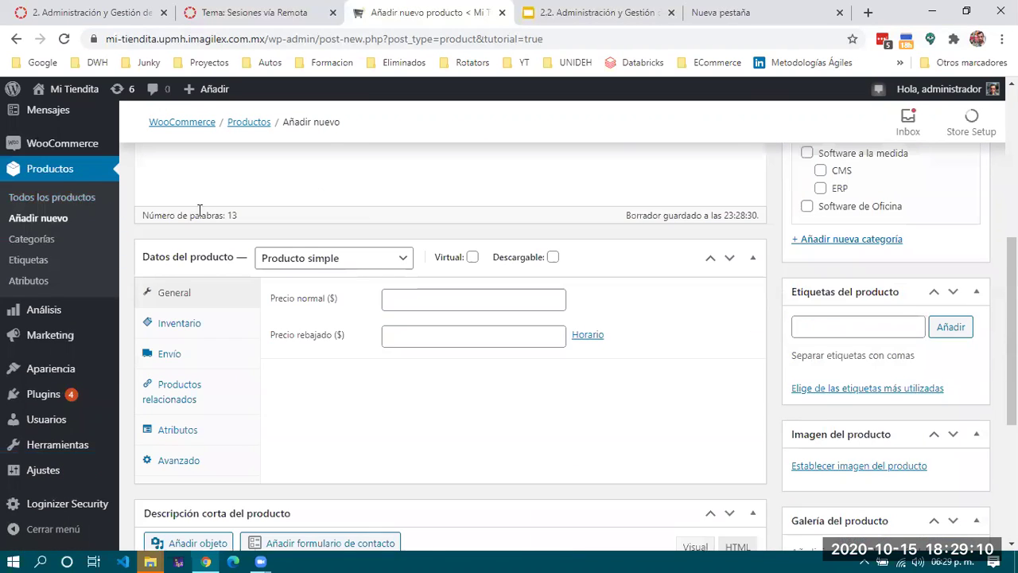
scroll(200, 221, down, 1)
scroll(202, 218, up, 4)
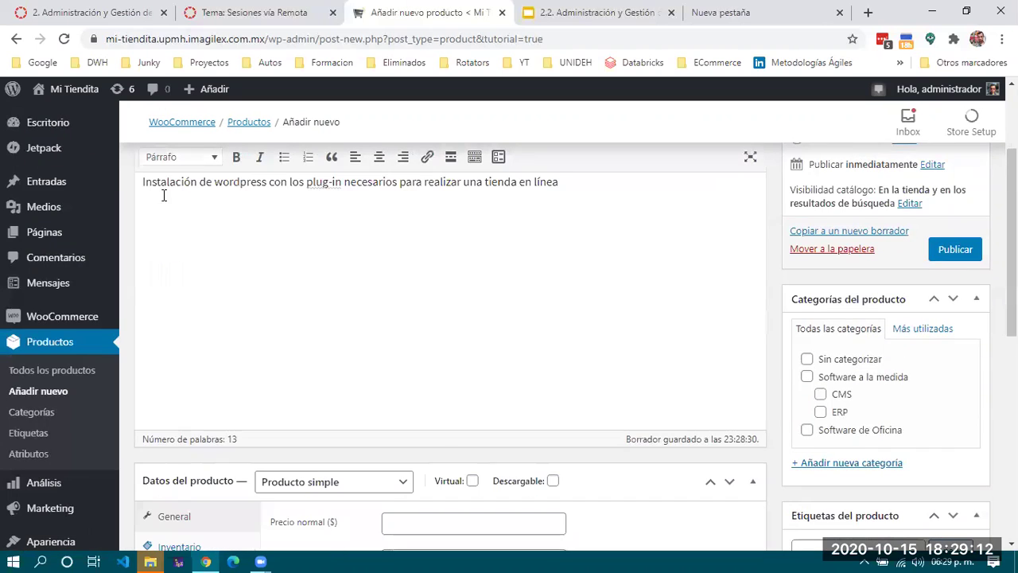
scroll(295, 218, up, 2)
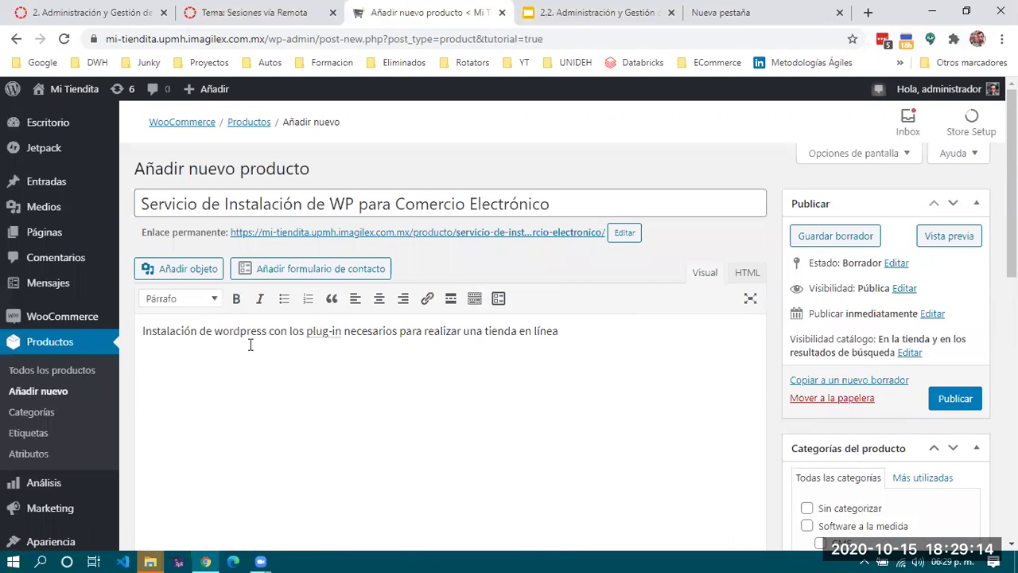
scroll(429, 402, down, 5)
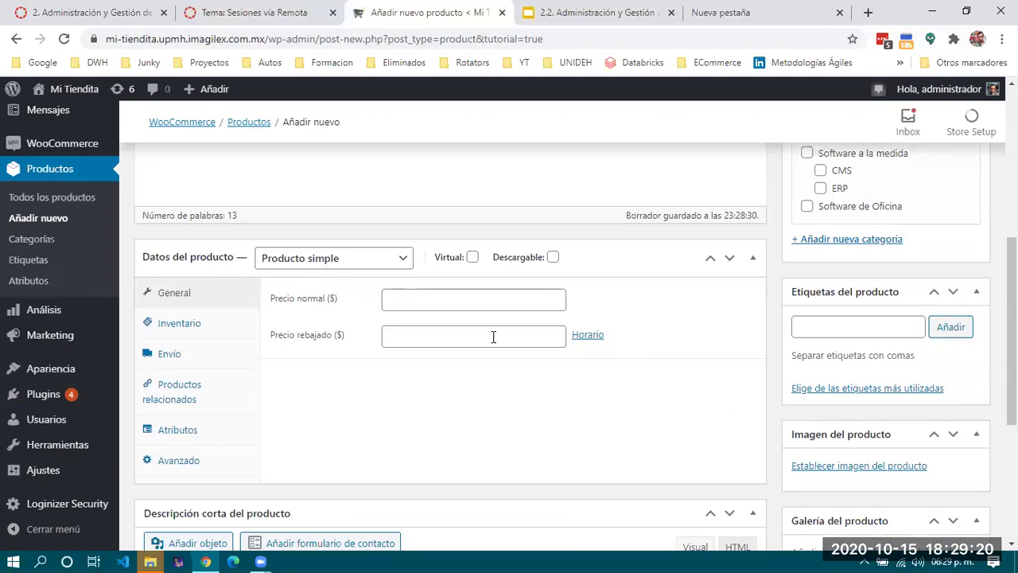
scroll(353, 387, down, 1)
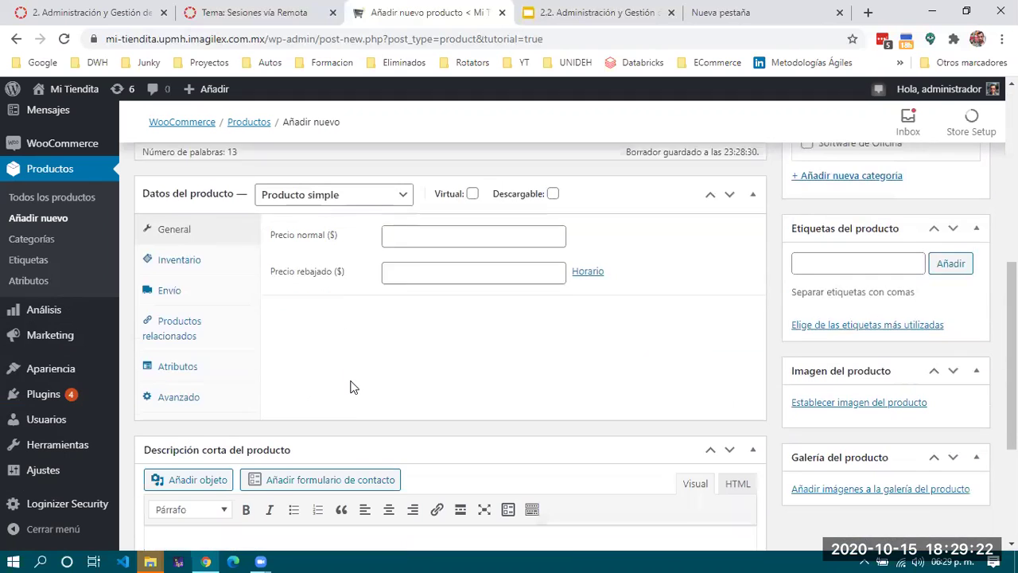
click(339, 183)
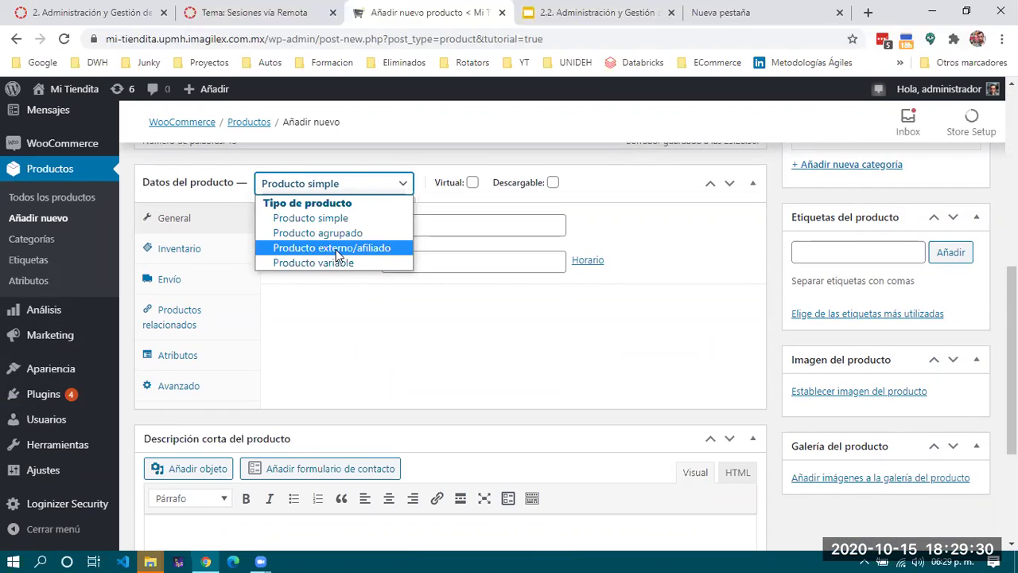
click(369, 278)
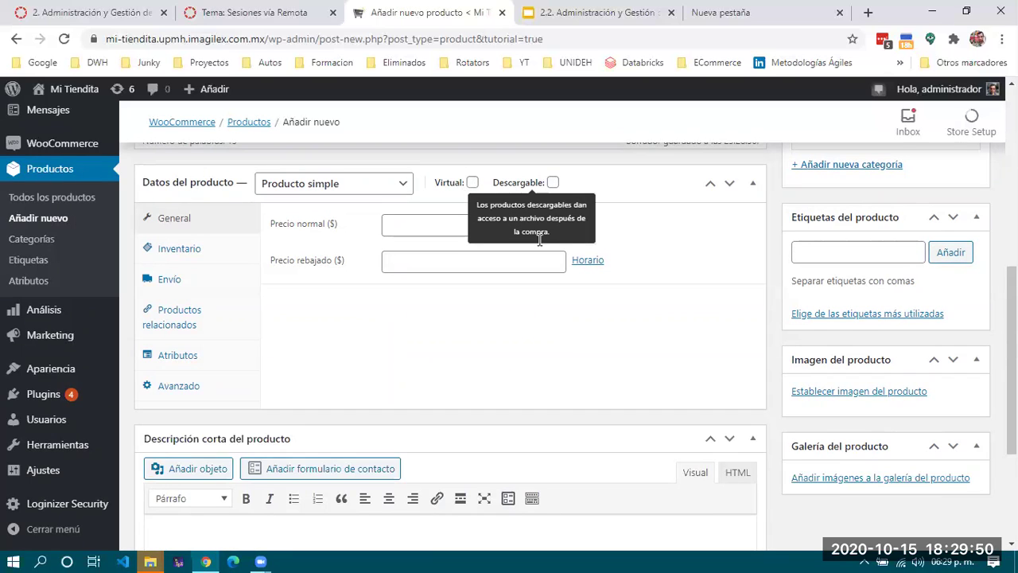
Set the product's regular price to 10000
click(403, 225)
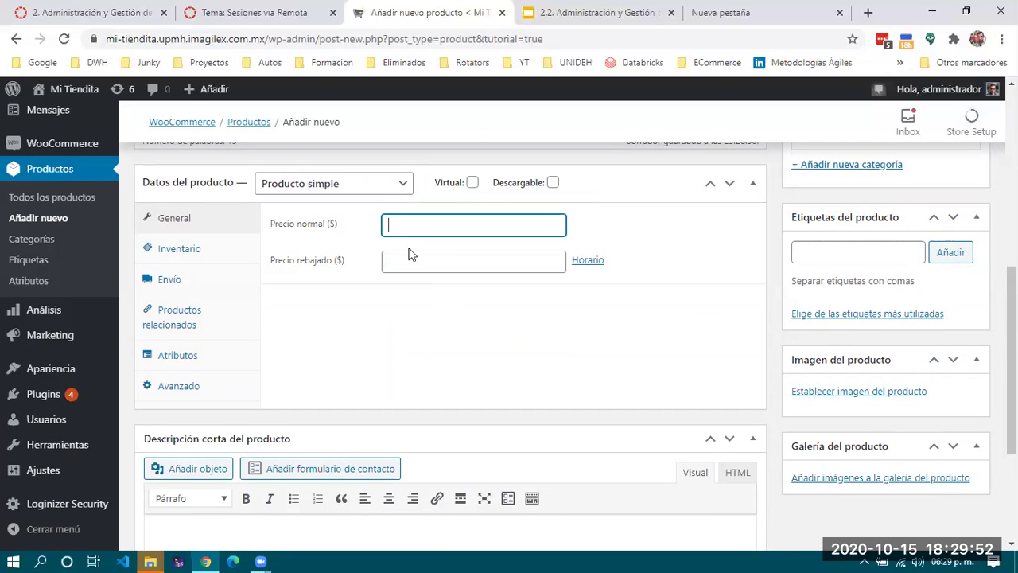
scroll(346, 322, up, 5)
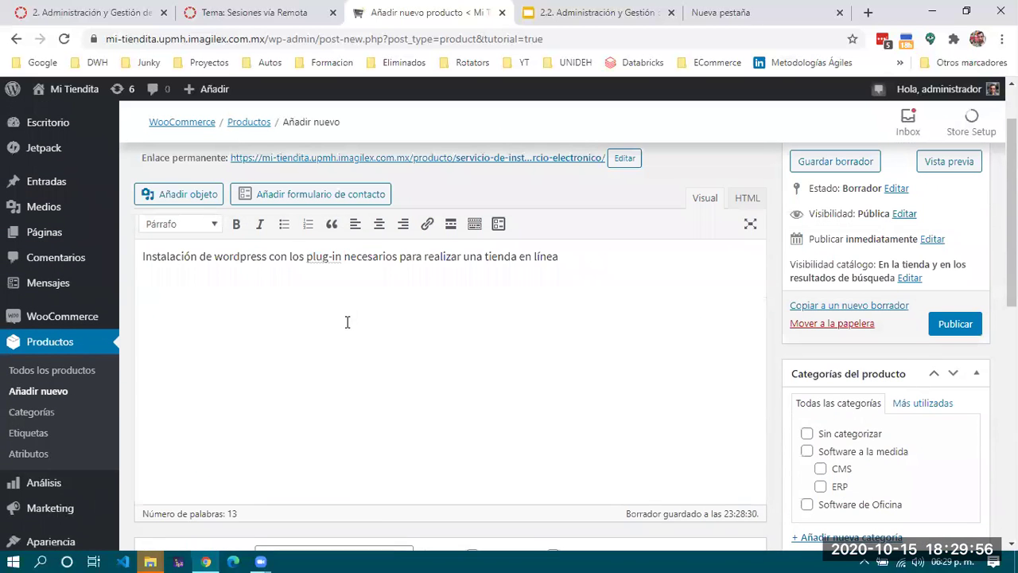
drag(144, 256, 341, 257)
click(344, 262)
scroll(341, 318, down, 6)
scroll(422, 321, up, 2)
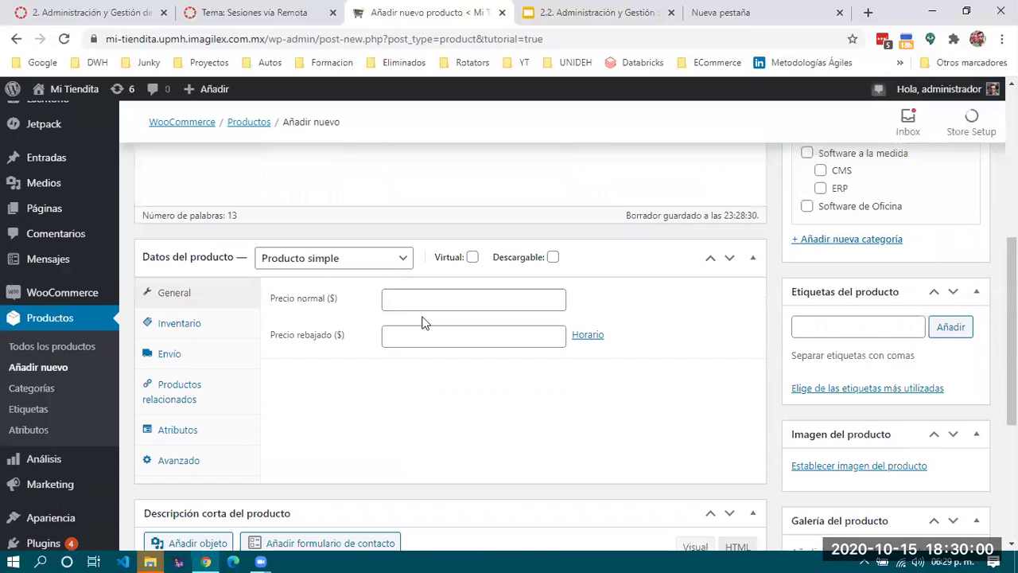
click(429, 304)
text(10000)
click(418, 349)
scroll(397, 410, down, 1)
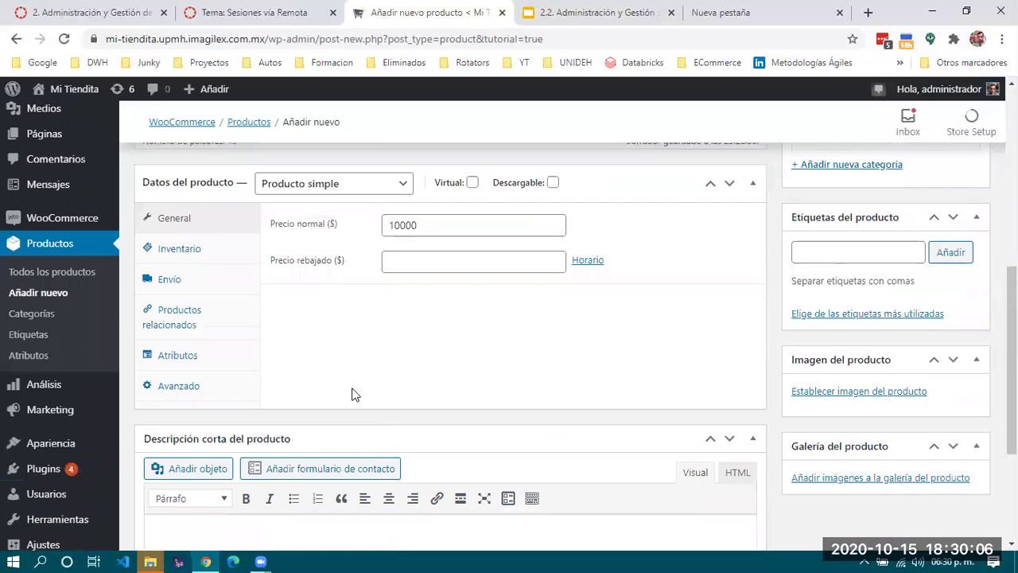
Look over the inventory settings' SKU and stock status options and enable stock management at product level
click(186, 250)
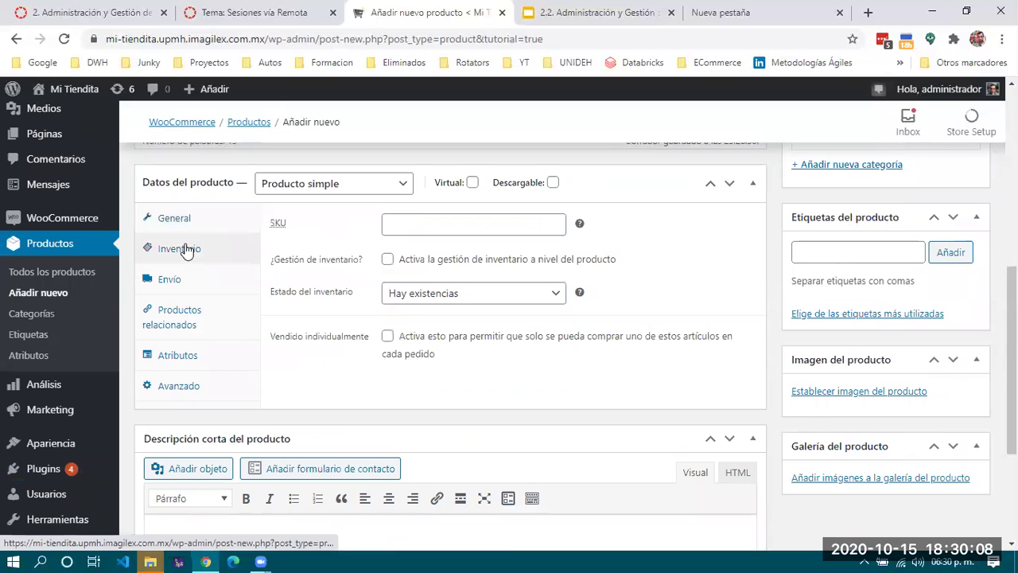
click(468, 215)
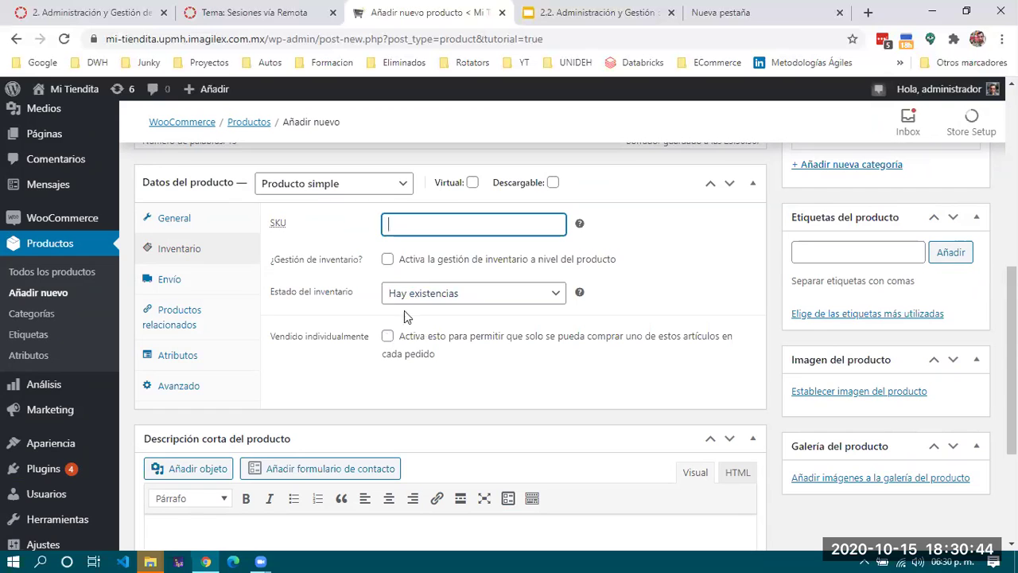
click(510, 298)
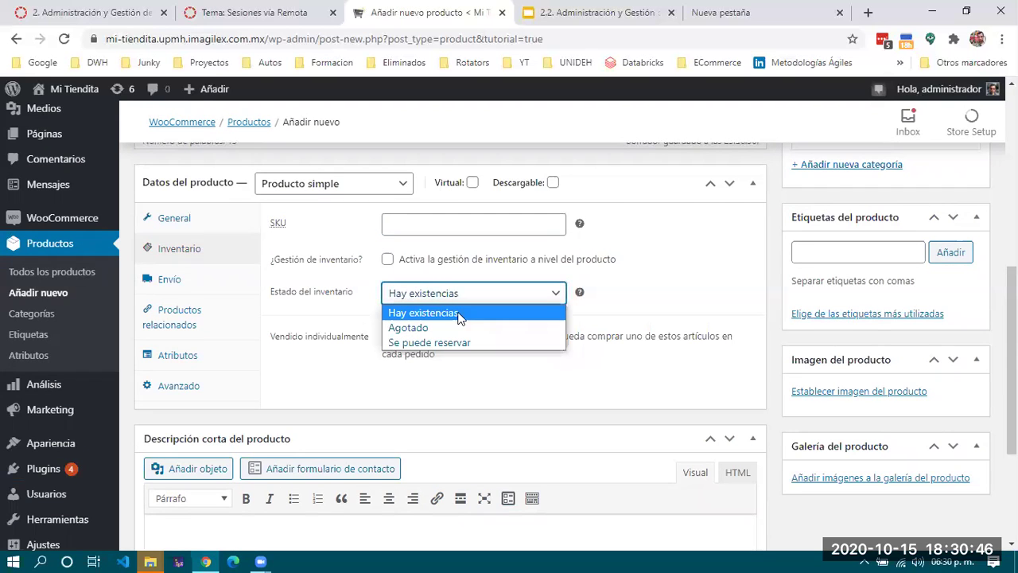
click(387, 260)
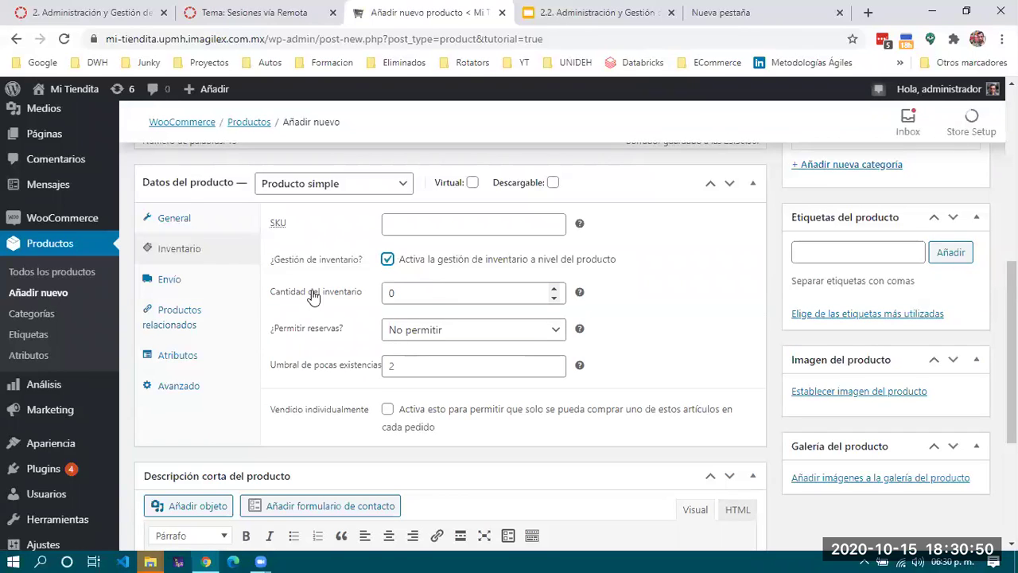
Set the product's stock quantity to 10 in the inventory settings
double_click(432, 291)
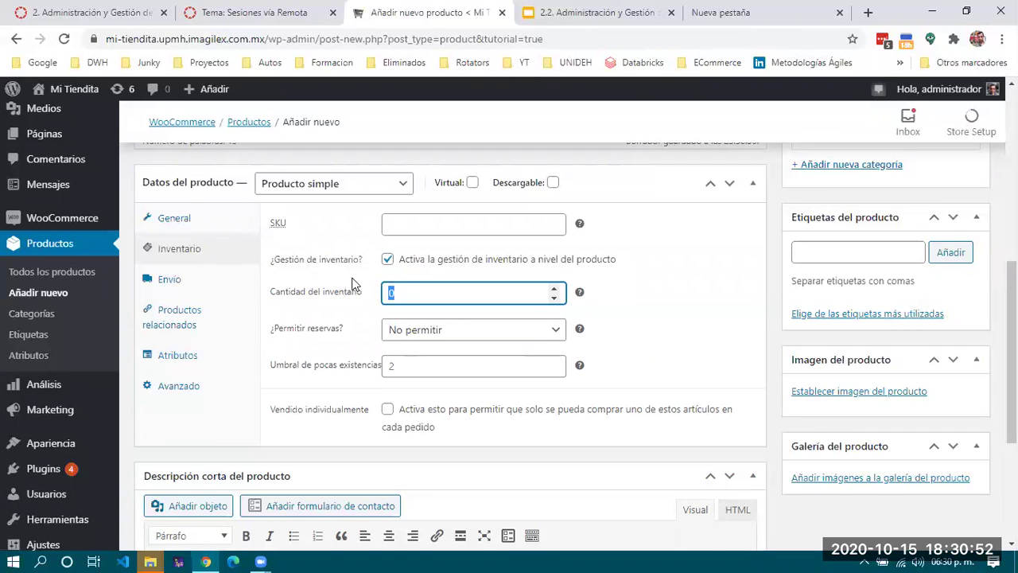
scroll(344, 294, up, 8)
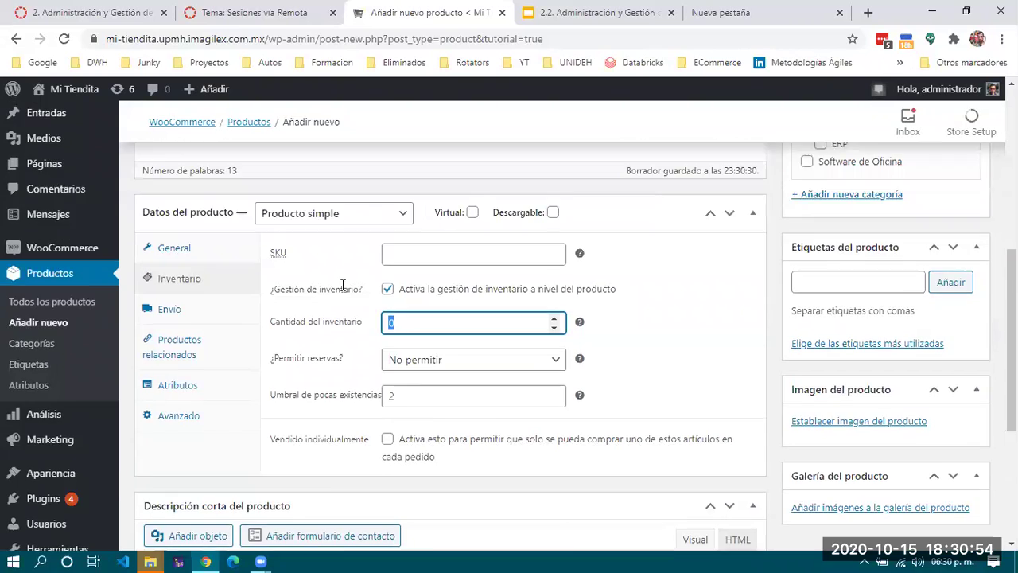
scroll(342, 290, down, 2)
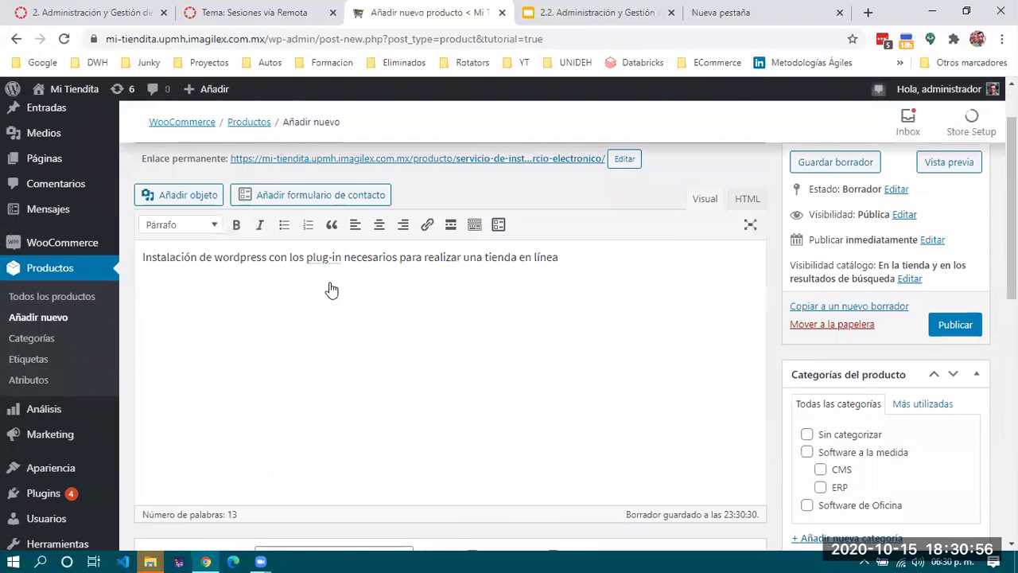
scroll(329, 288, up, 2)
scroll(420, 362, down, 8)
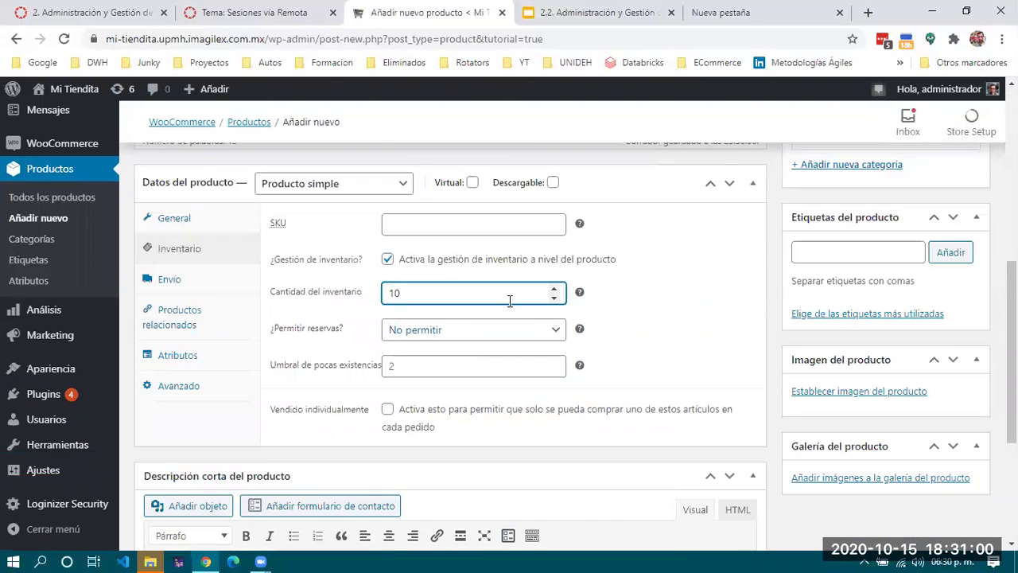
double_click(642, 302)
click(625, 343)
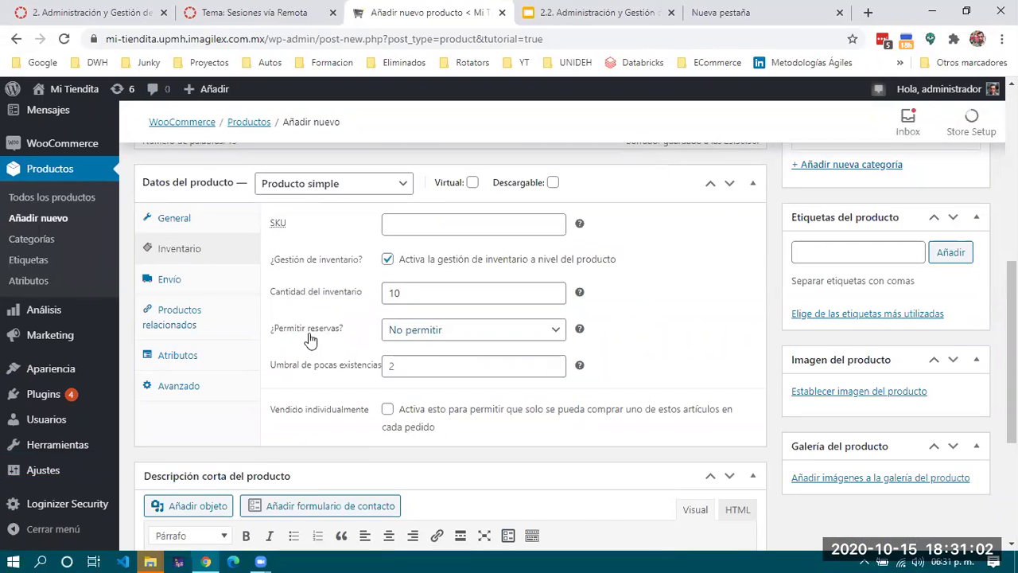
Look over the backorder and low-stock threshold options and restrict the product to being sold individually
scroll(304, 331, down, 2)
scroll(302, 331, up, 1)
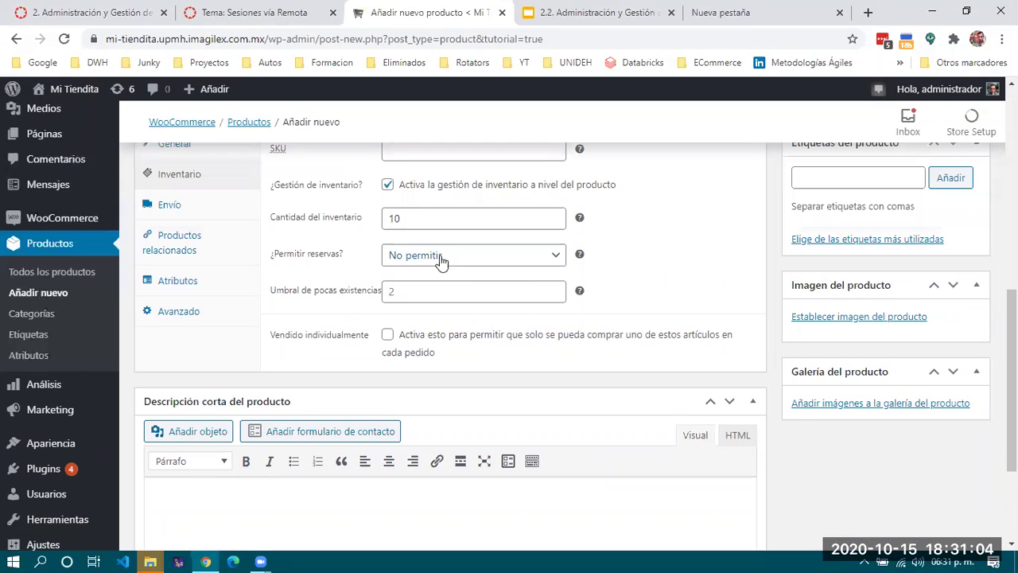
click(450, 256)
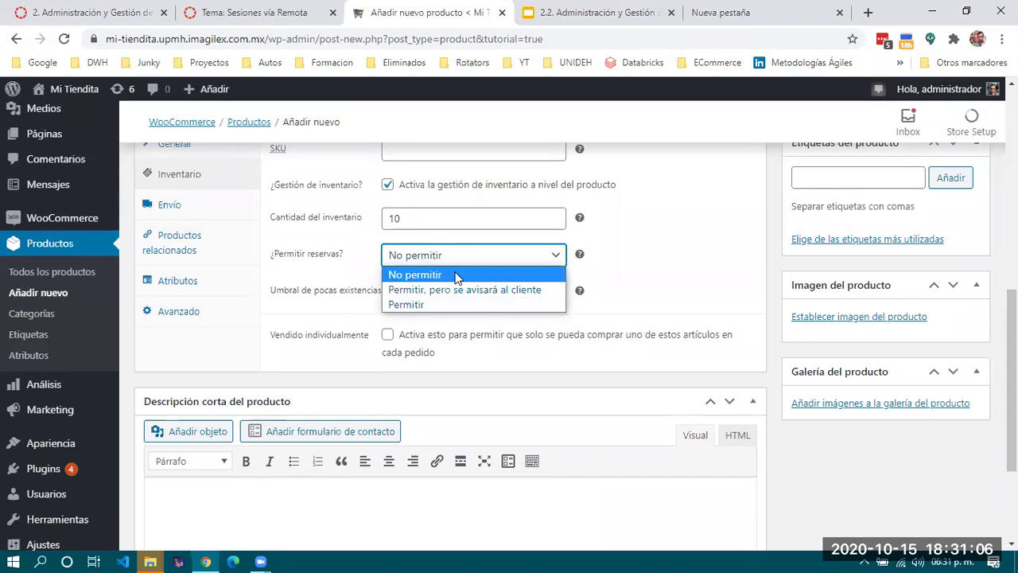
click(670, 276)
click(312, 291)
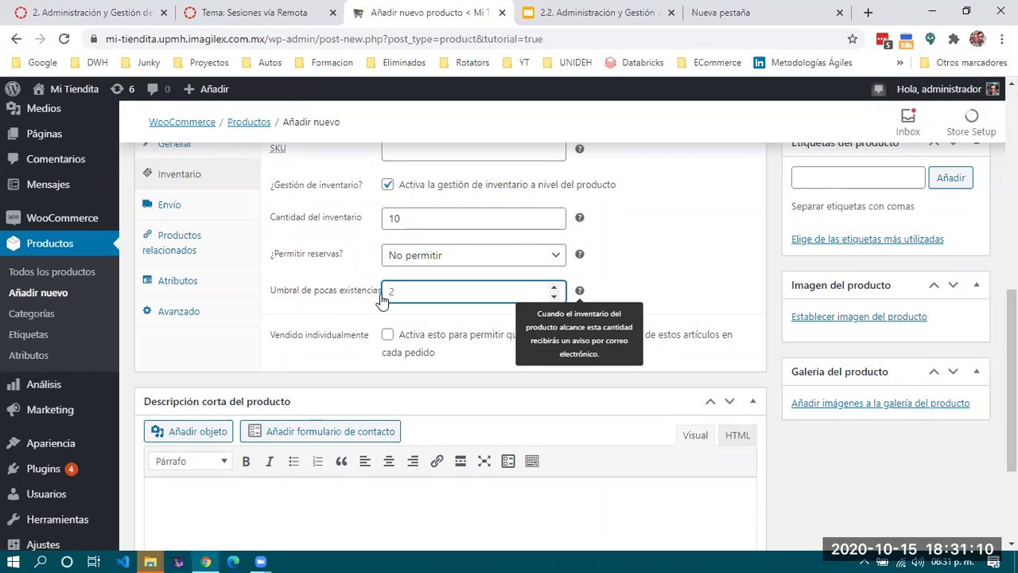
click(344, 357)
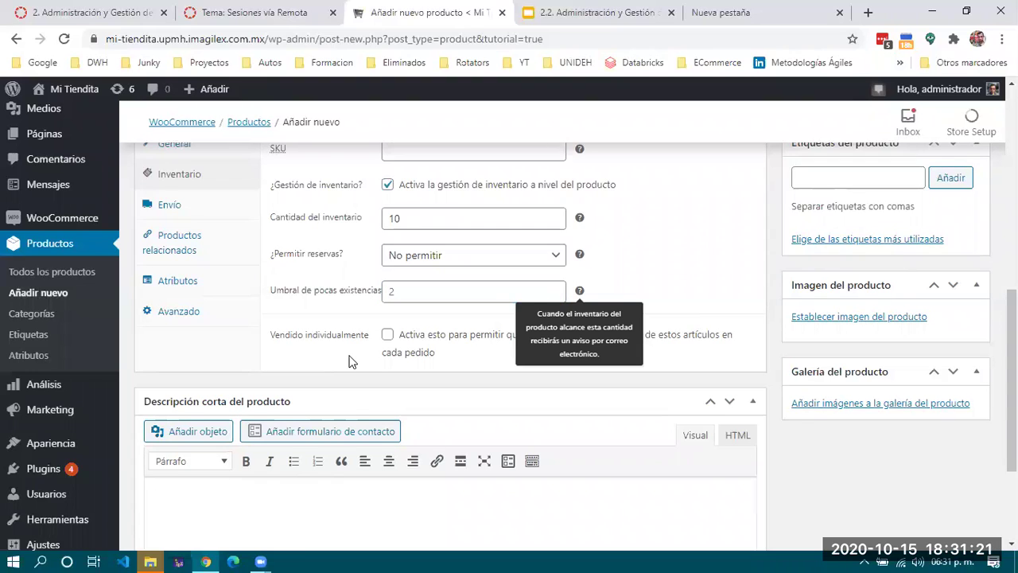
click(388, 335)
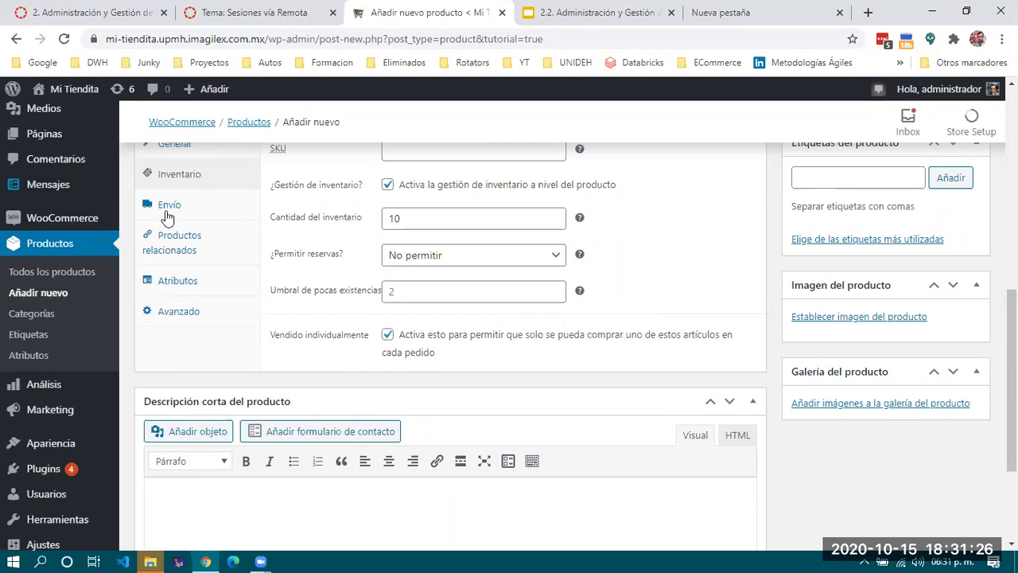
Review the product's shipping settings for weight, dimensions and the available shipping classes
scroll(236, 235, up, 2)
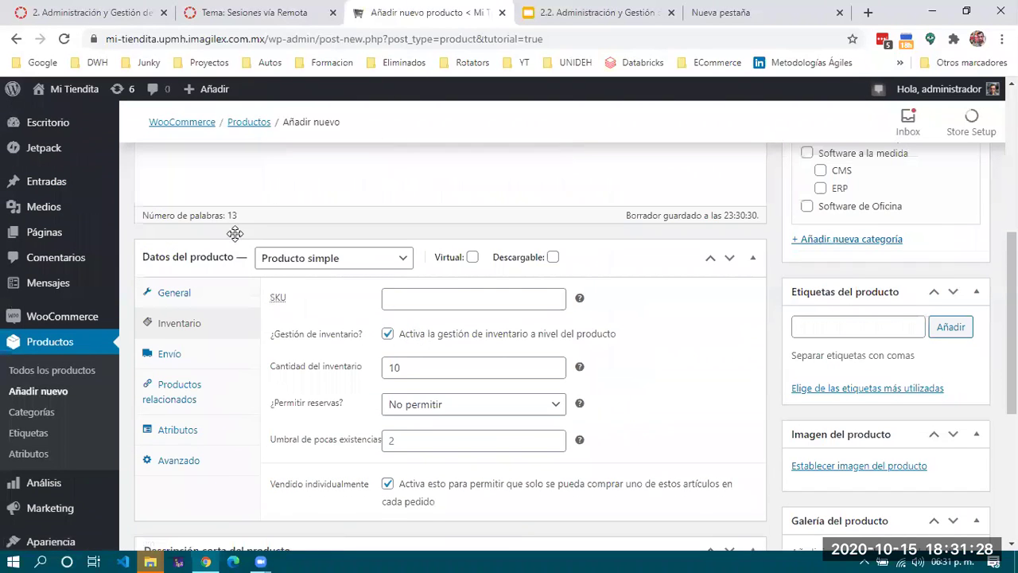
scroll(164, 279, down, 1)
click(171, 280)
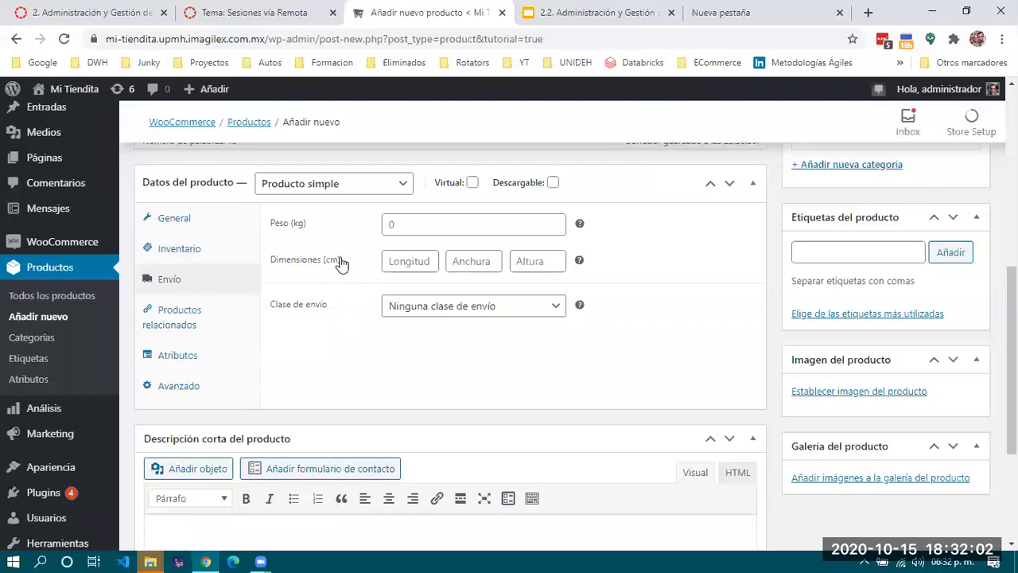
click(448, 307)
click(404, 325)
Examine the related products settings, comparing the upsell and cross-sell fields with the product description
click(181, 325)
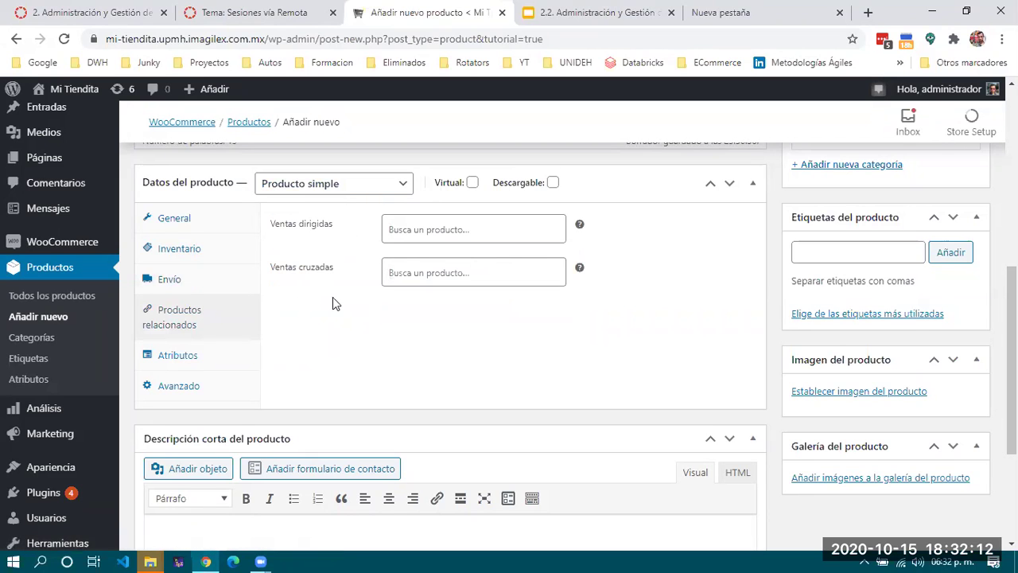
scroll(336, 300, up, 5)
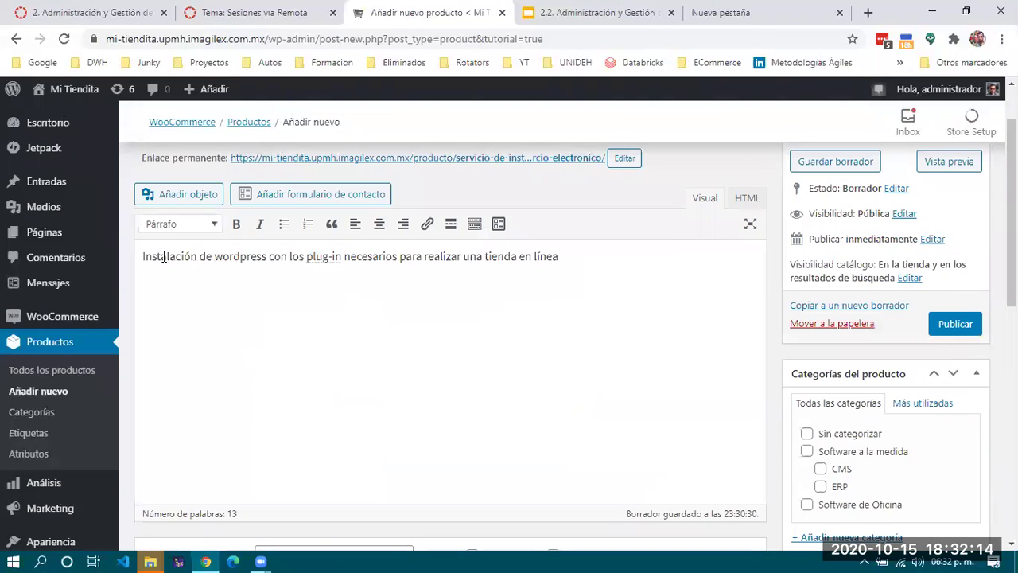
drag(143, 257, 705, 289)
click(464, 331)
scroll(456, 353, down, 3)
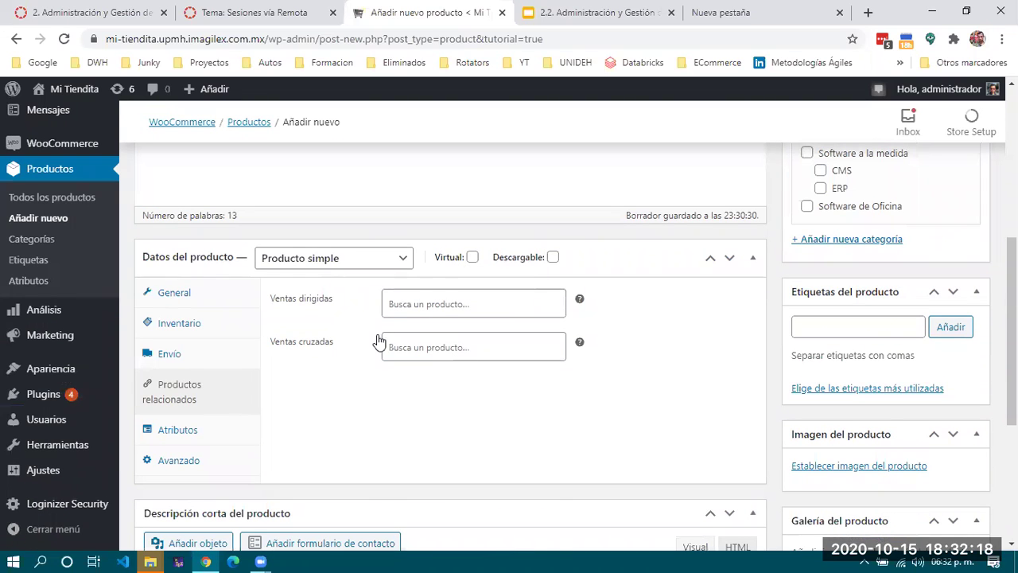
click(430, 306)
click(423, 353)
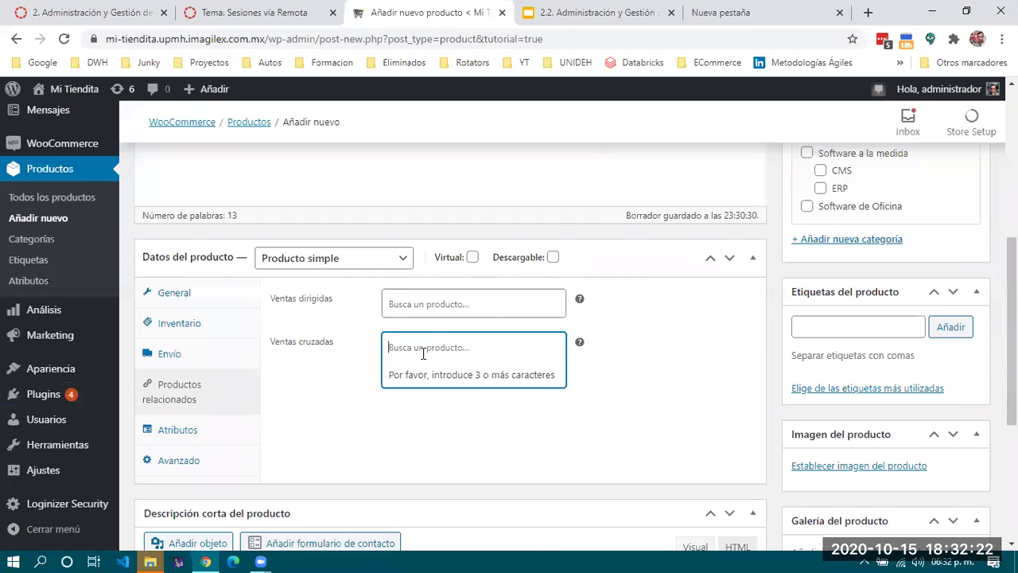
click(652, 318)
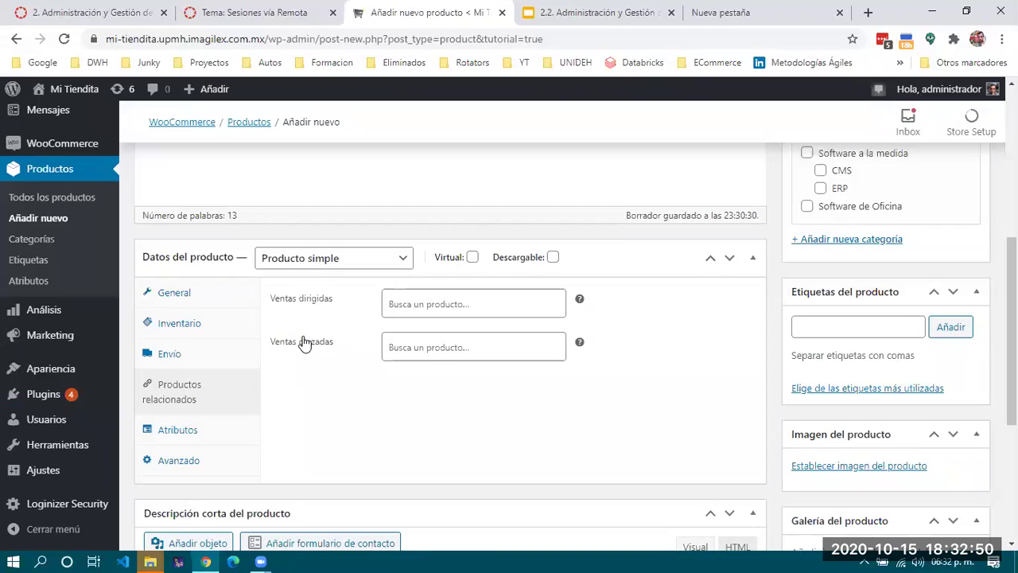
Switch to the empty browser tab and open the Mercado Libre México site
click(716, 12)
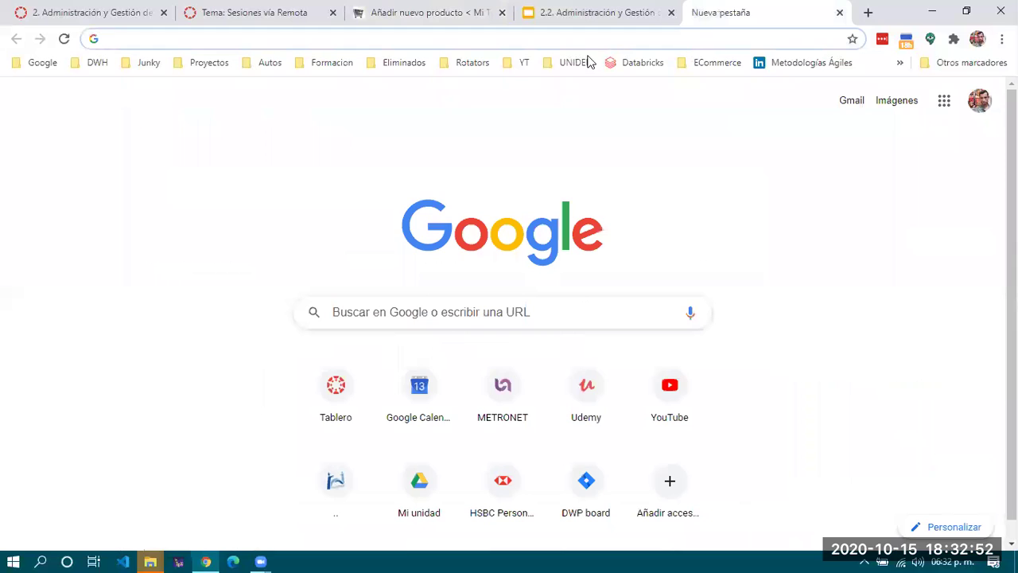
click(260, 40)
text(m.ercado)
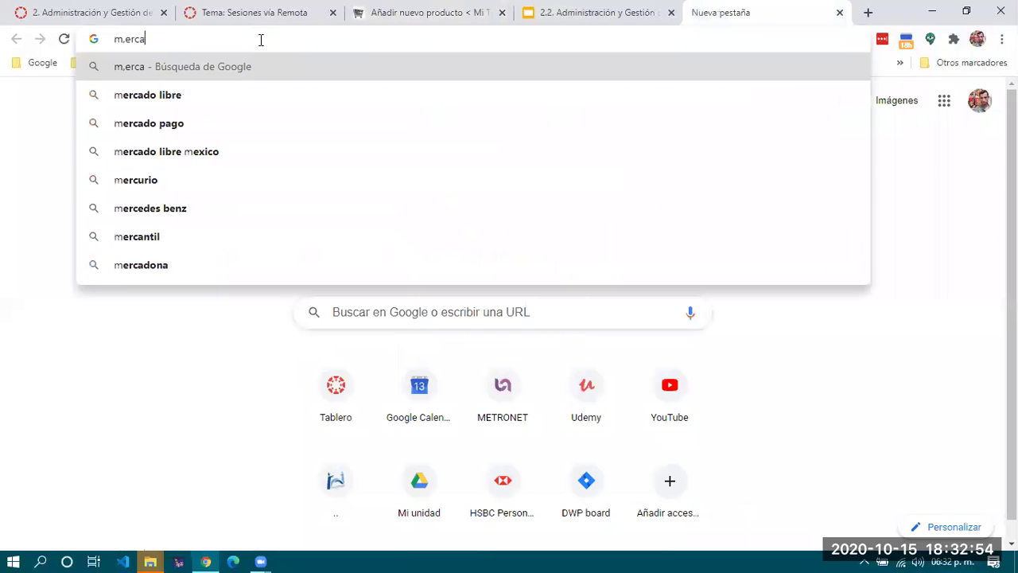
key(Down)
key(Up)
key(BackSpace)
key(BackSpace)
key(BackSpace)
key(BackSpace)
key(BackSpace)
key(BackSpace)
key(BackSpace)
text(r)
key(BackSpace)
text(ercva)
key(BackSpace)
key(BackSpace)
text(ado)
key(Right)
key(Return)
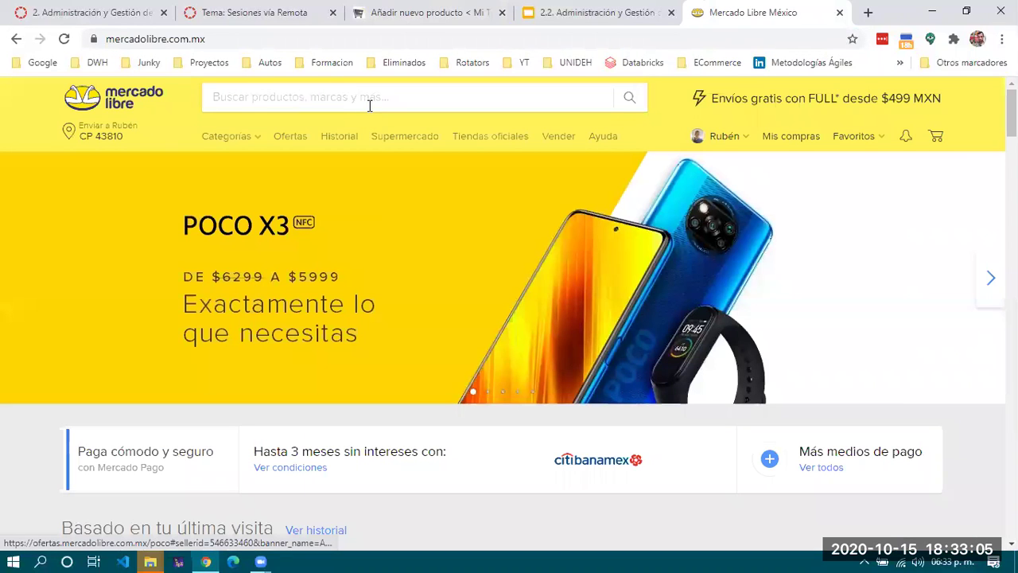
Search Mercado Libre for "monitor 32 pulgadas"
click(370, 106)
text(monitor)
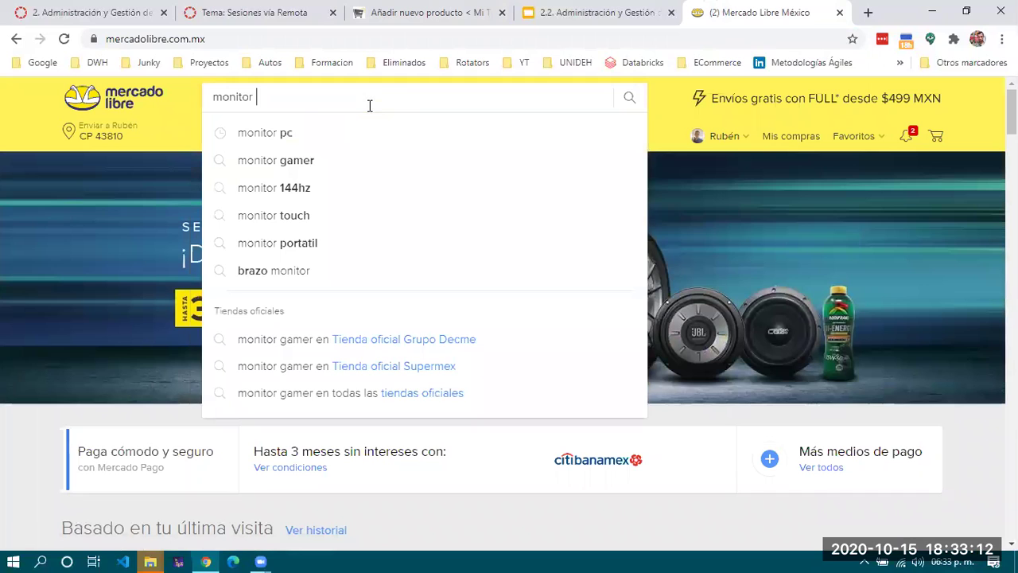
text( 32)
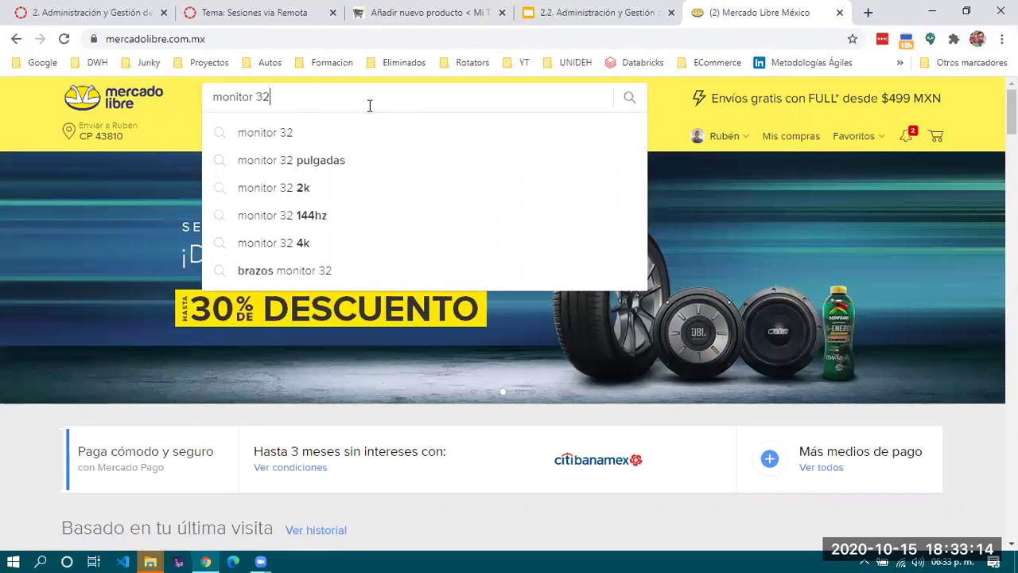
key(Down)
key(Down)
key(Return)
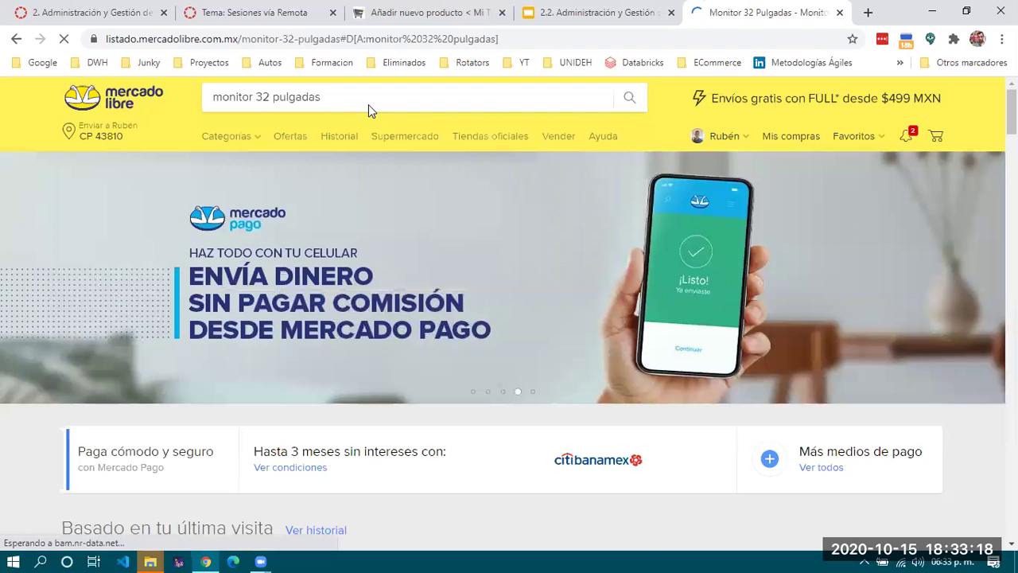
Open the listing "Monitor 32 Yeyian Ymc-70201 Multistand,curved,full Hd,dp,16" from the search results
scroll(416, 326, down, 3)
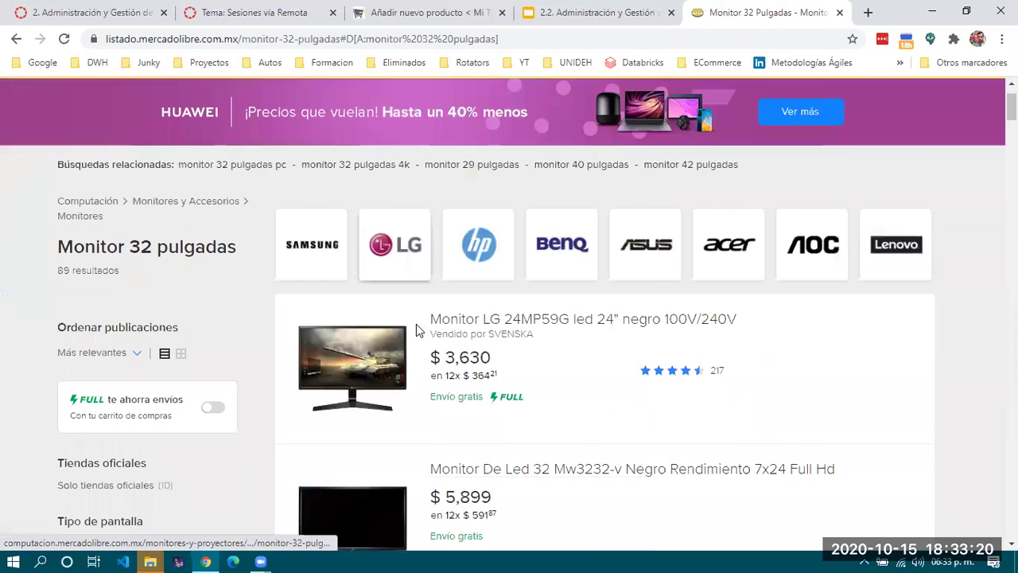
scroll(408, 386, down, 4)
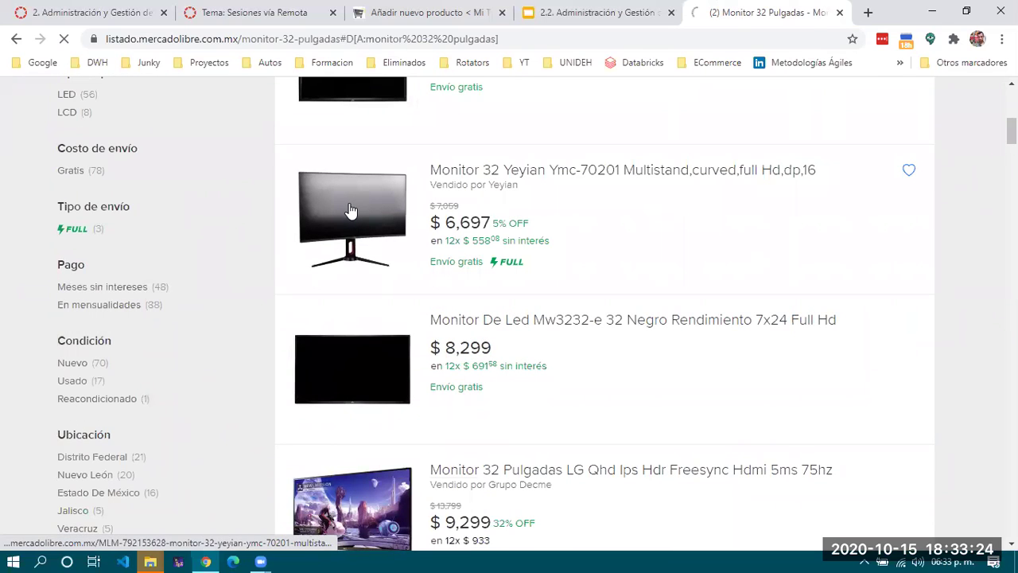
click(351, 211)
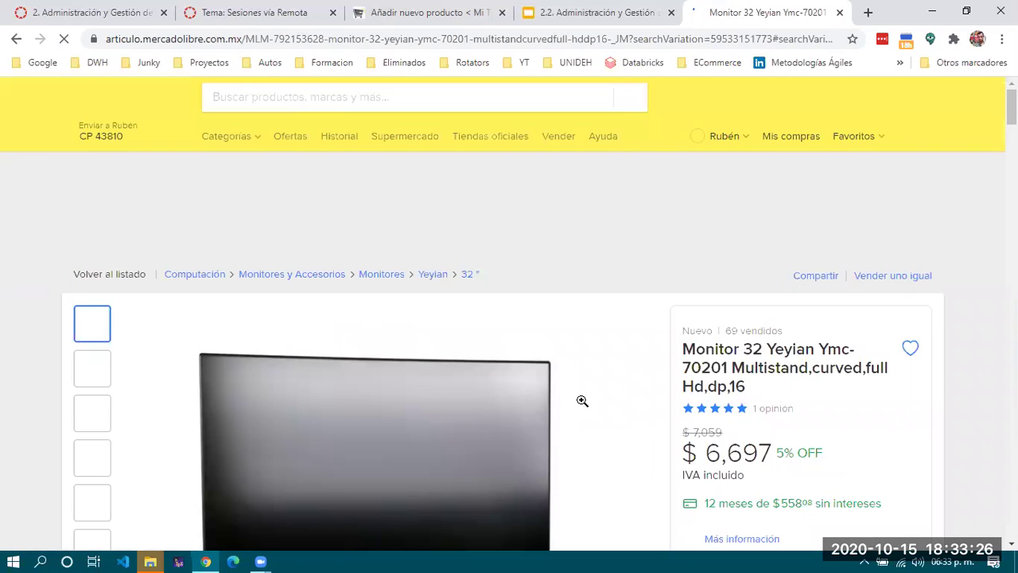
Examine the monitor listing's photo area and its "Más publicaciones de Yeyian" section as an example of related products
scroll(600, 408, down, 3)
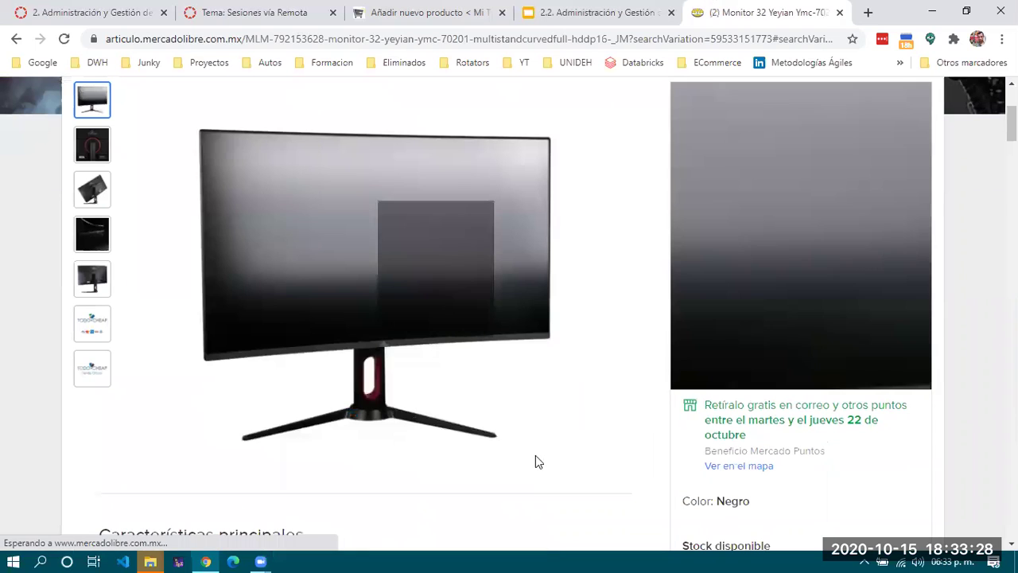
scroll(535, 456, down, 5)
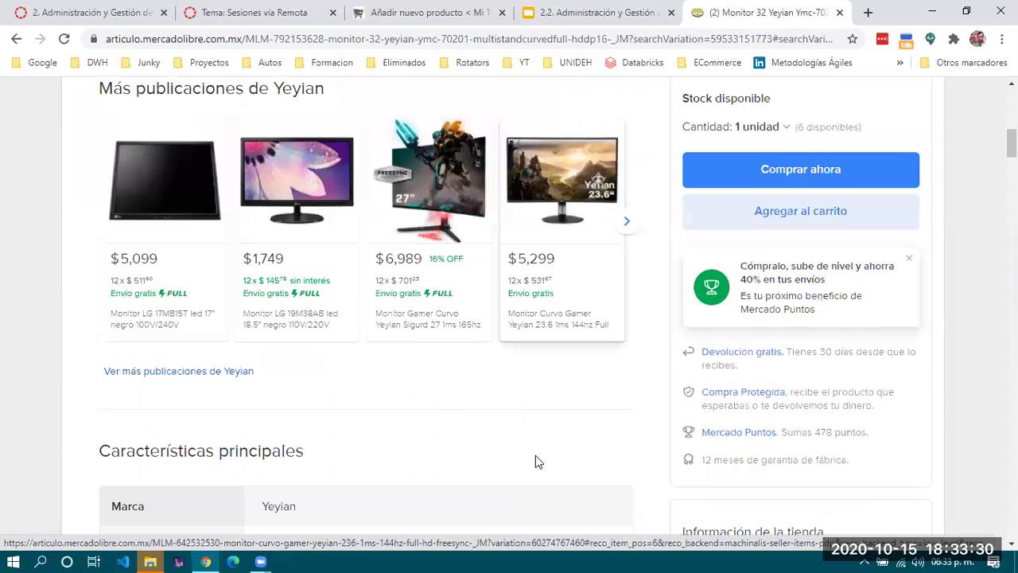
scroll(535, 456, up, 2)
scroll(535, 454, up, 4)
scroll(535, 455, down, 4)
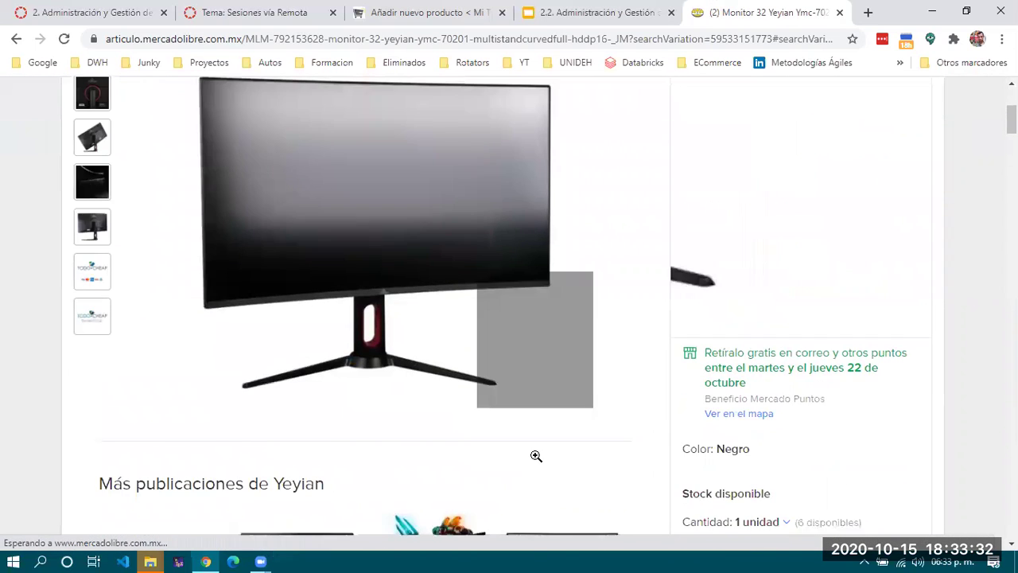
click(126, 285)
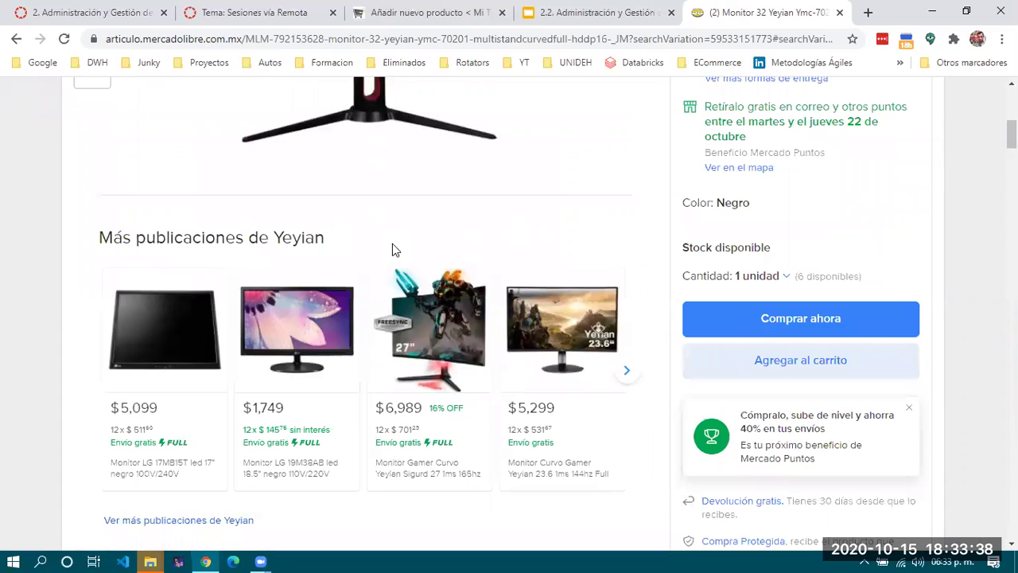
Examine the "Productos promocionados" and "Quienes vieron este producto también compraron" recommendations at the end of the listing
scroll(394, 245, down, 13)
scroll(396, 249, down, 15)
scroll(395, 249, down, 15)
scroll(396, 249, down, 15)
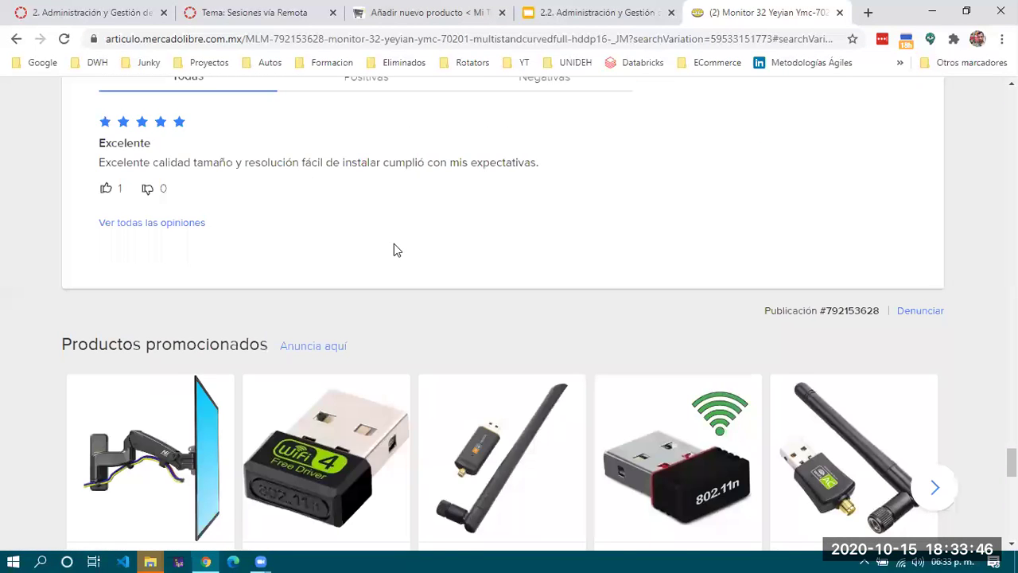
scroll(395, 249, down, 2)
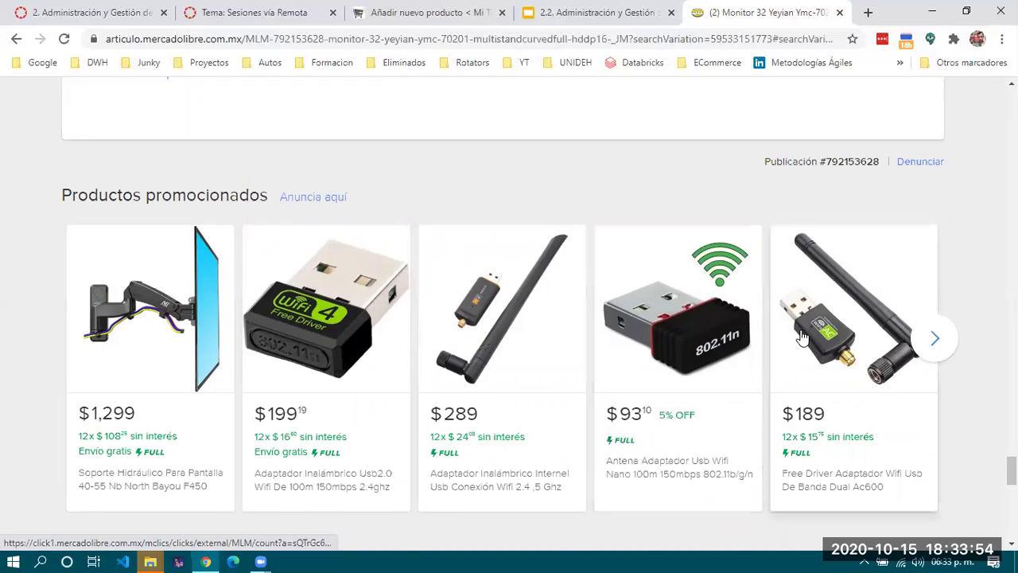
scroll(802, 338, down, 5)
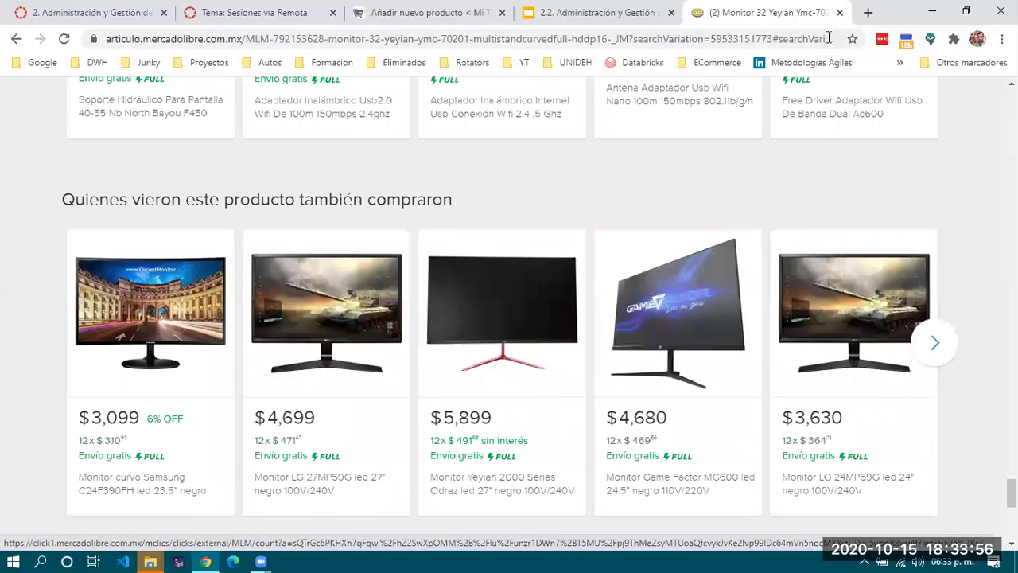
Open the Amazon Mexico store at amazon.com.mx in a new browser tab
key(ctrl+t)
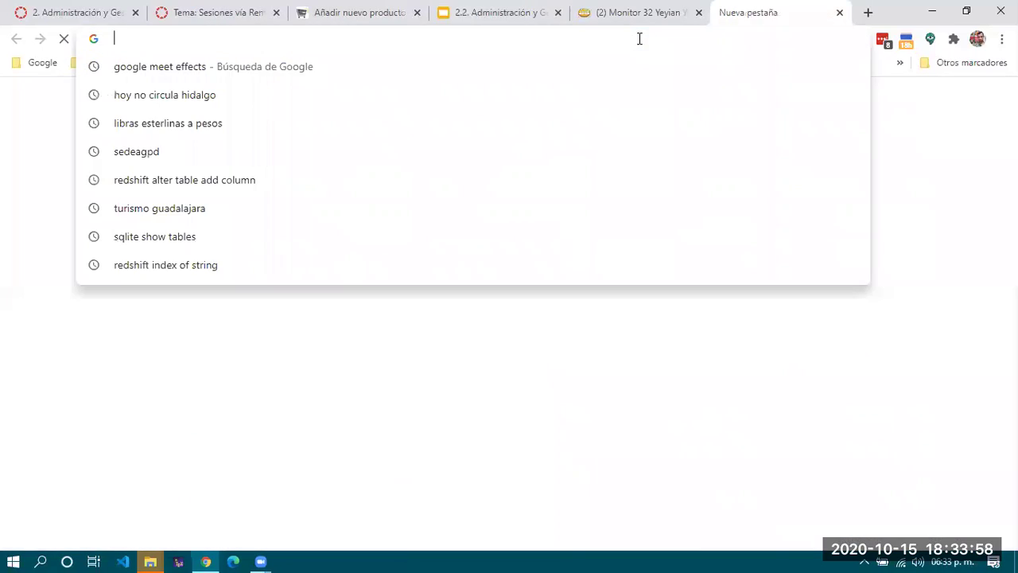
text(ama)
key(Right)
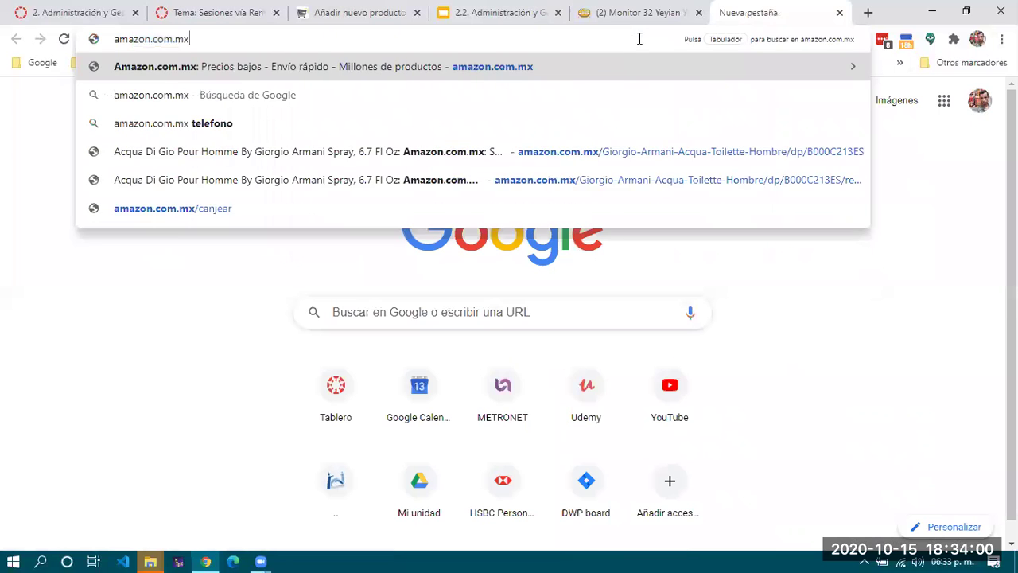
key(Return)
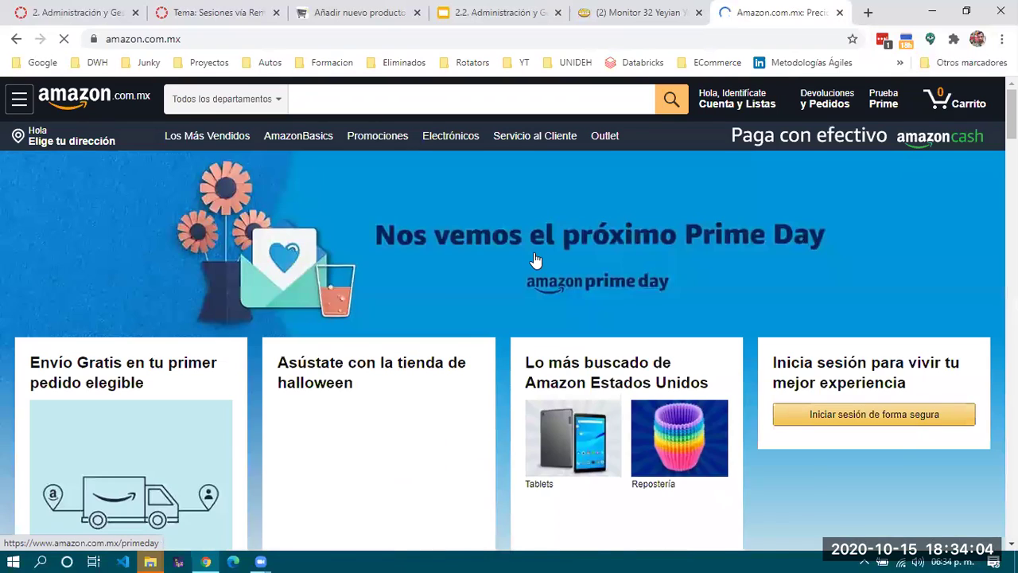
scroll(536, 260, down, 6)
scroll(534, 252, up, 6)
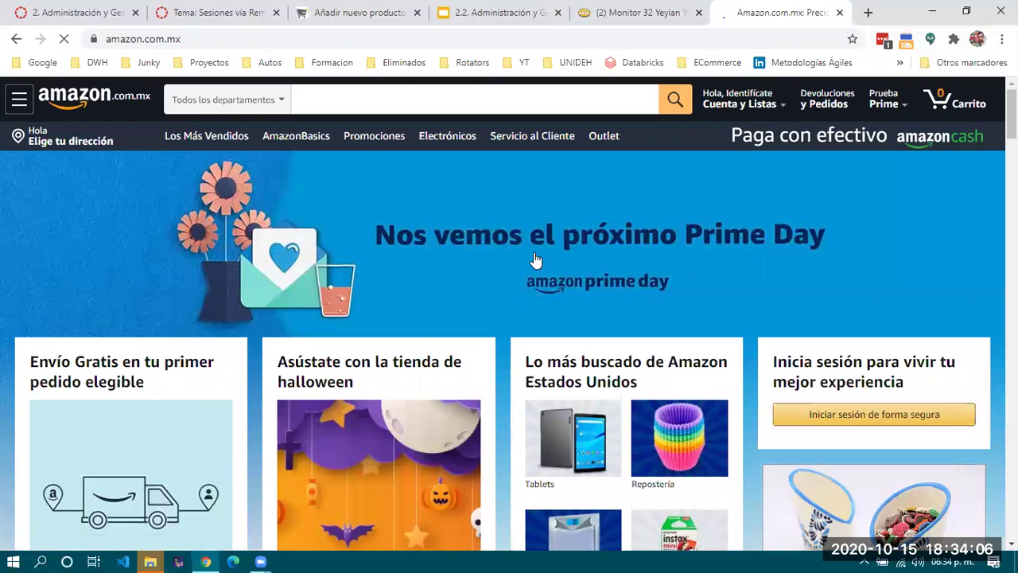
Search Amazon for "lector de e-book" and open the E-reader Kindle Paperwhite listing from the results
click(341, 97)
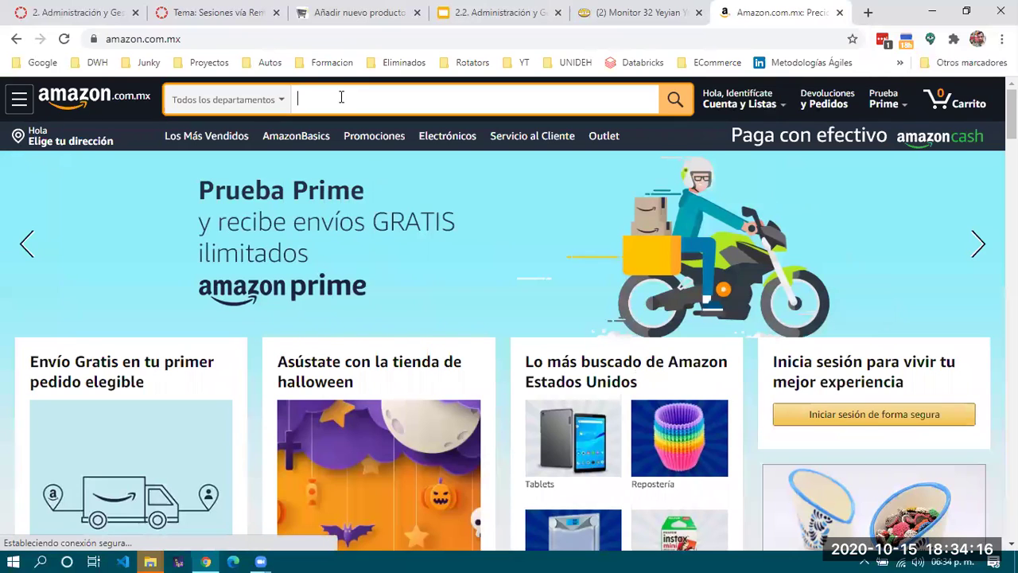
text(lector )
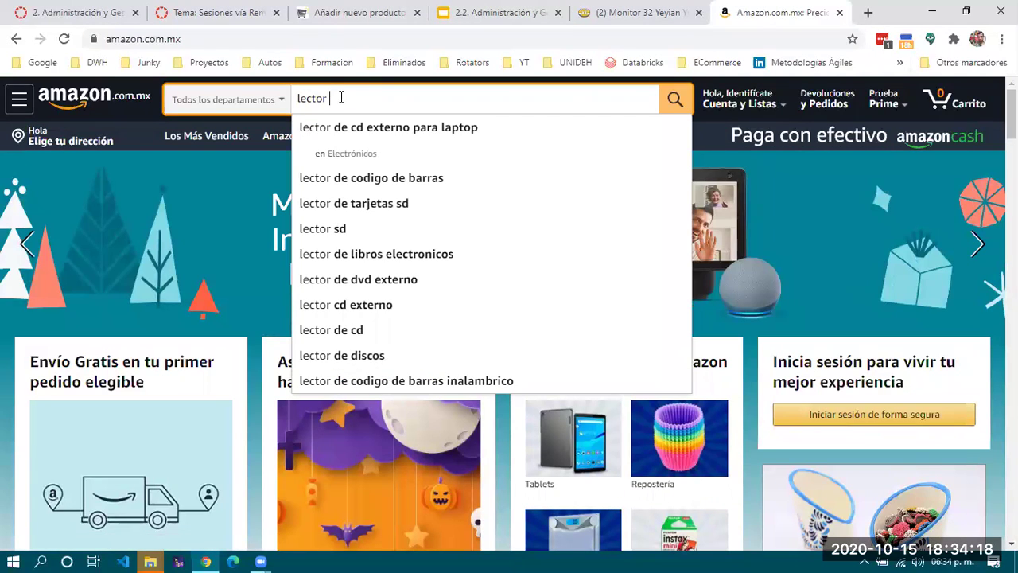
text(de e)
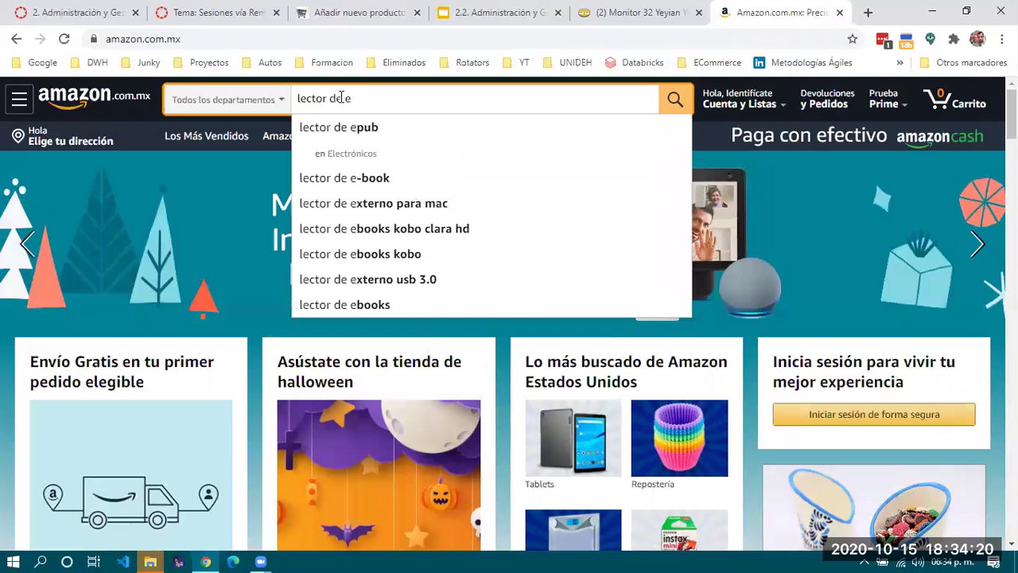
key(Down)
key(Down)
key(Down)
key(Return)
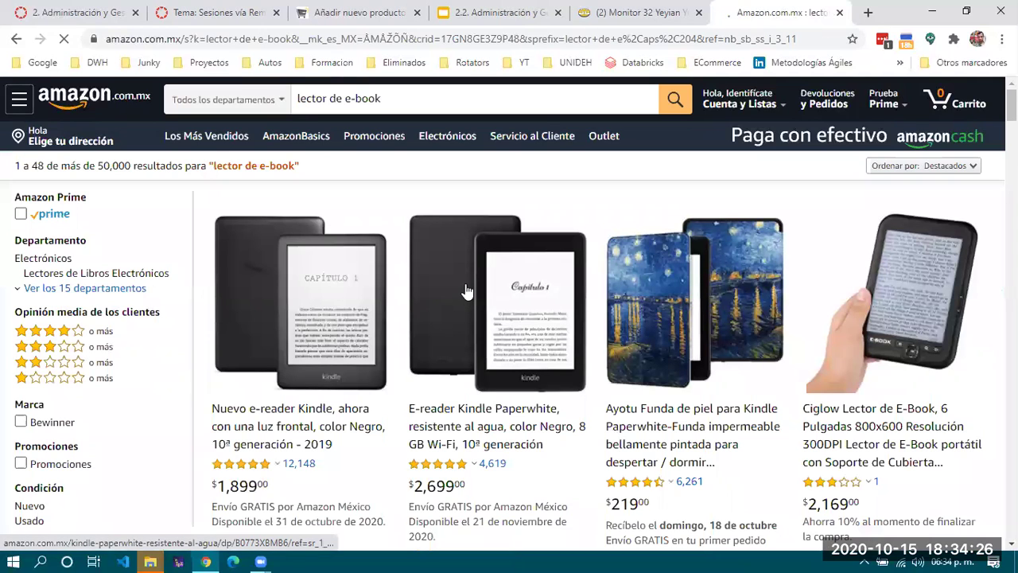
click(467, 292)
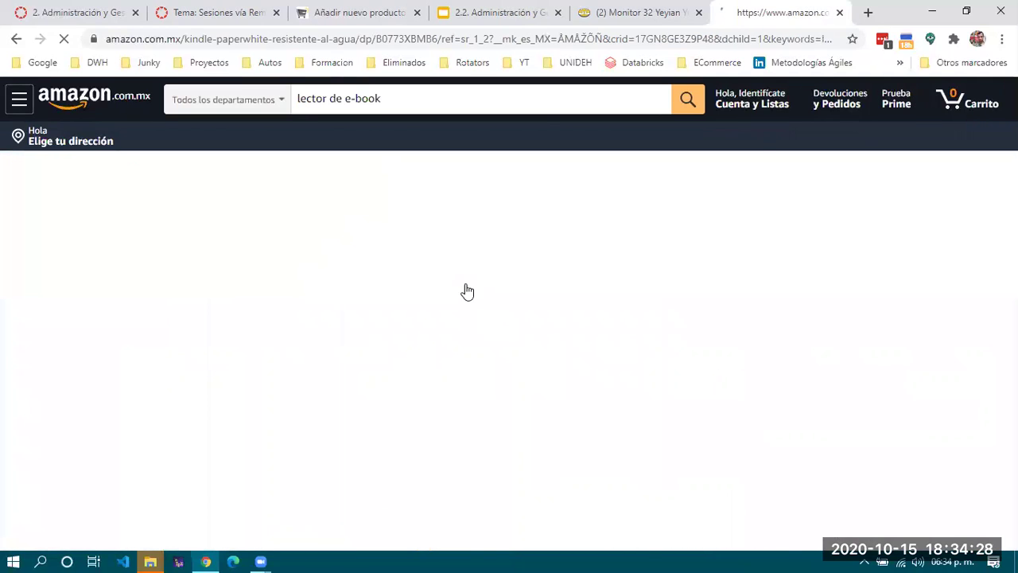
Look through the whole Kindle Paperwhite page, including the e-reader comparison and customer reviews, for related-product recommendations
scroll(466, 312, down, 5)
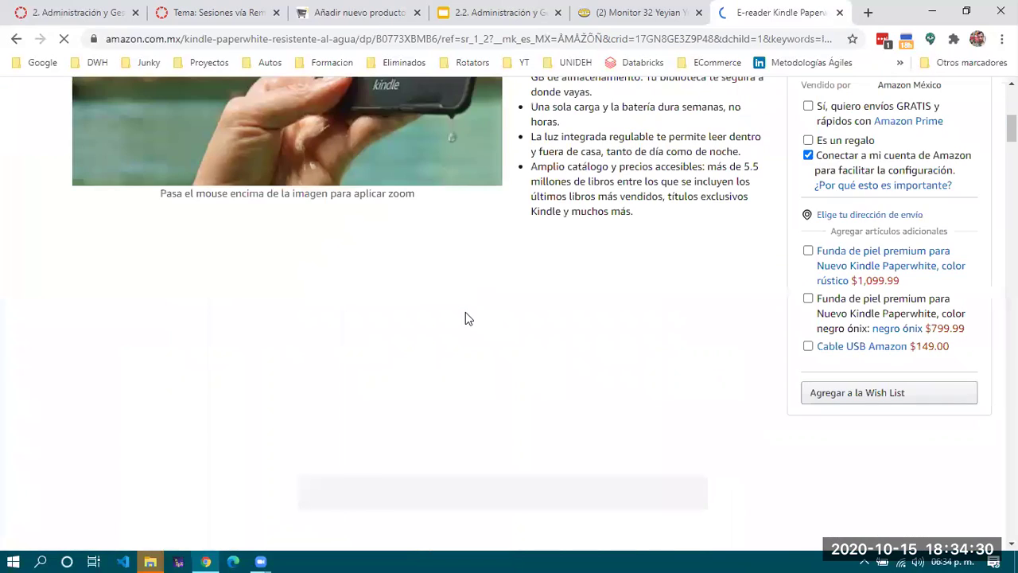
scroll(466, 314, down, 3)
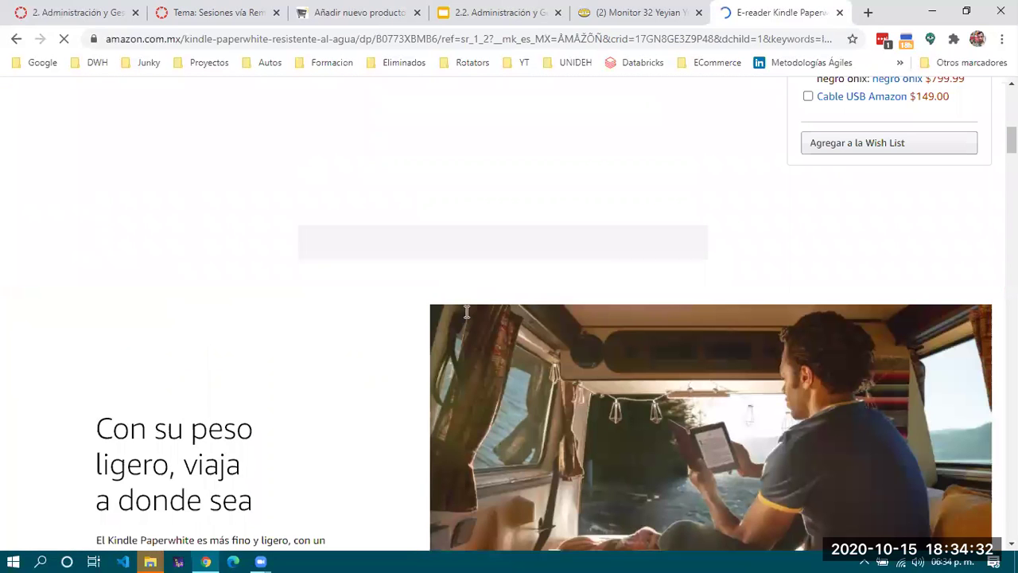
scroll(466, 313, down, 6)
scroll(466, 313, down, 2)
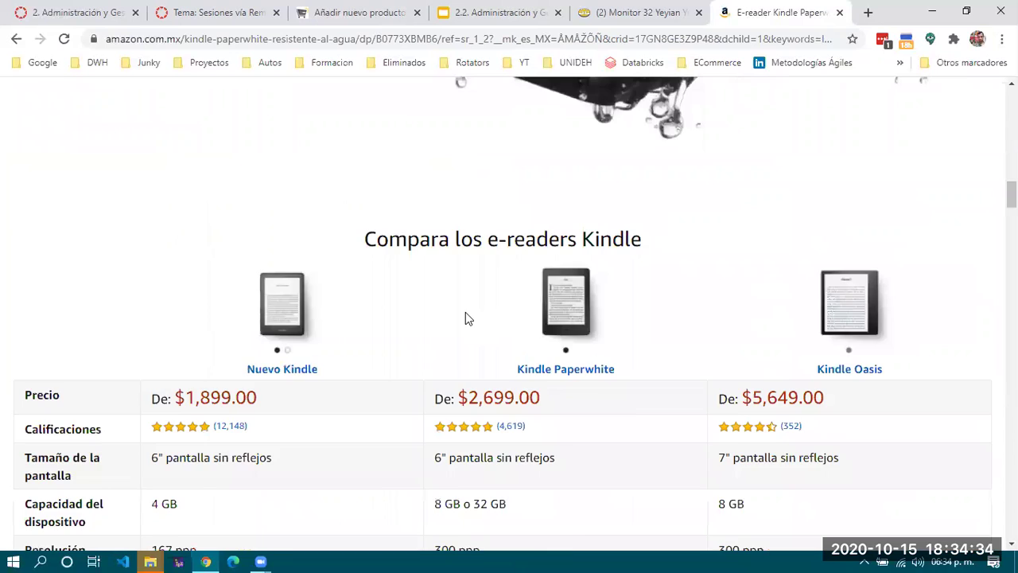
scroll(466, 312, down, 5)
scroll(465, 312, down, 4)
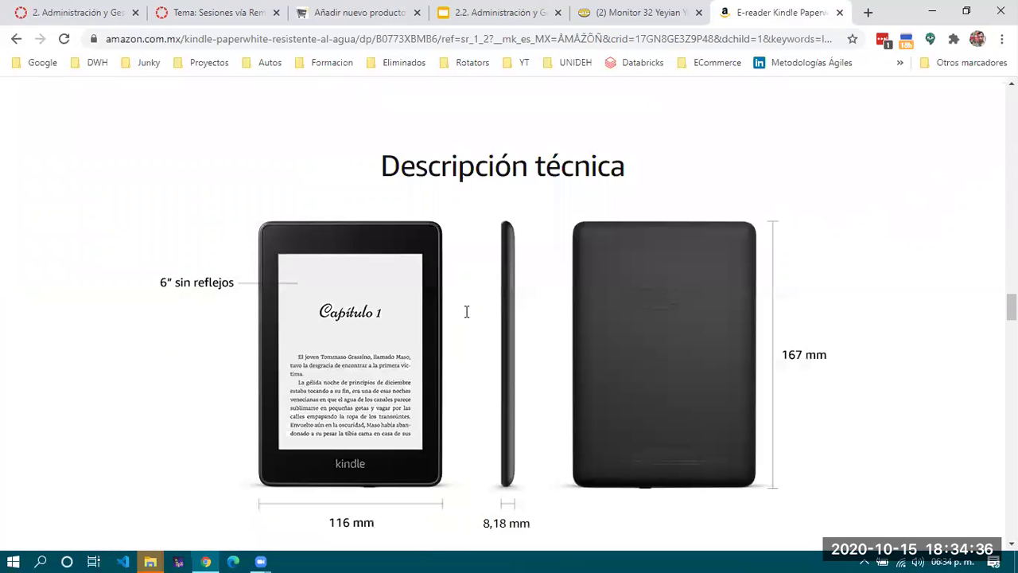
scroll(466, 312, down, 10)
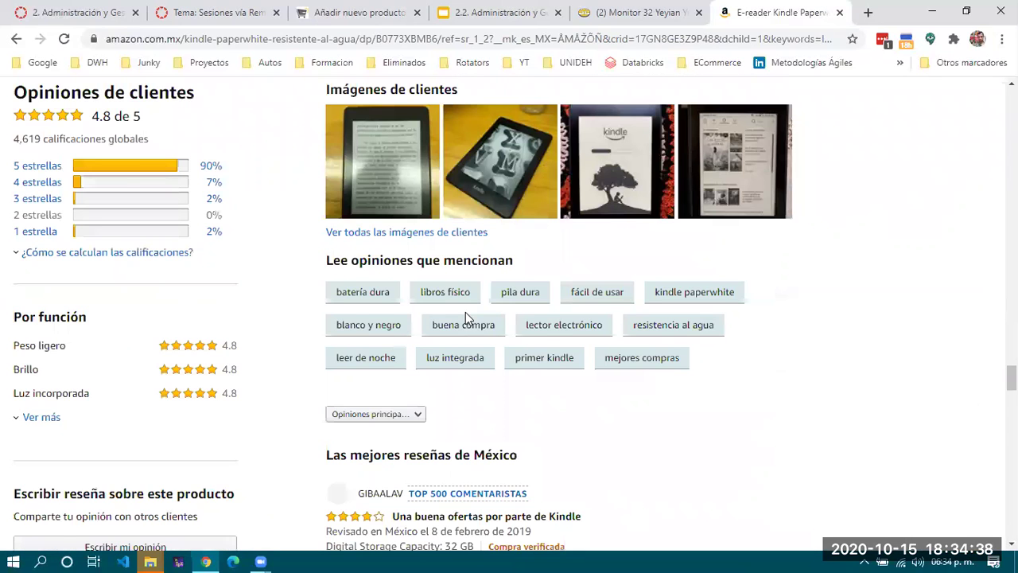
scroll(466, 318, up, 2)
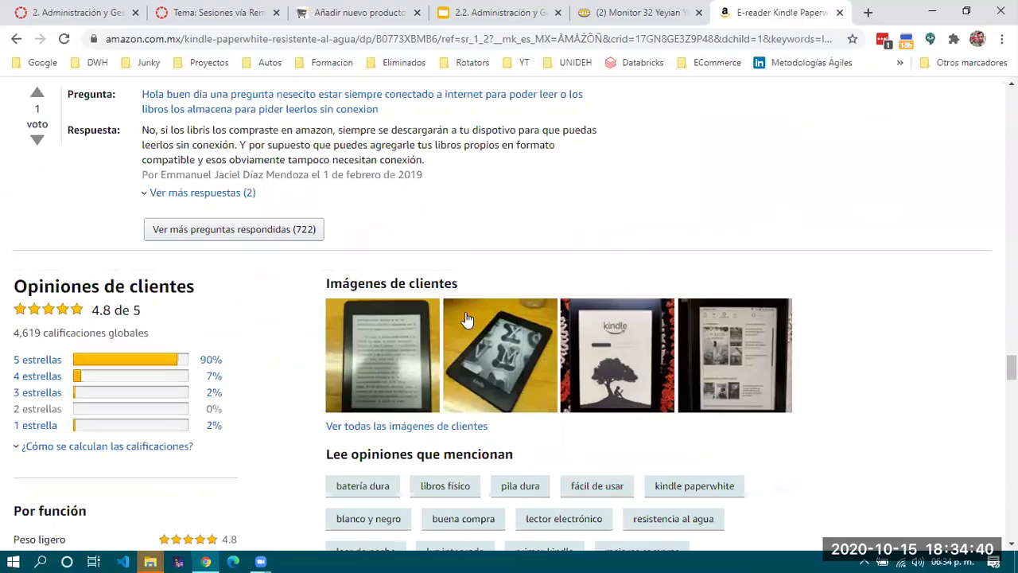
scroll(466, 314, down, 6)
scroll(465, 316, down, 5)
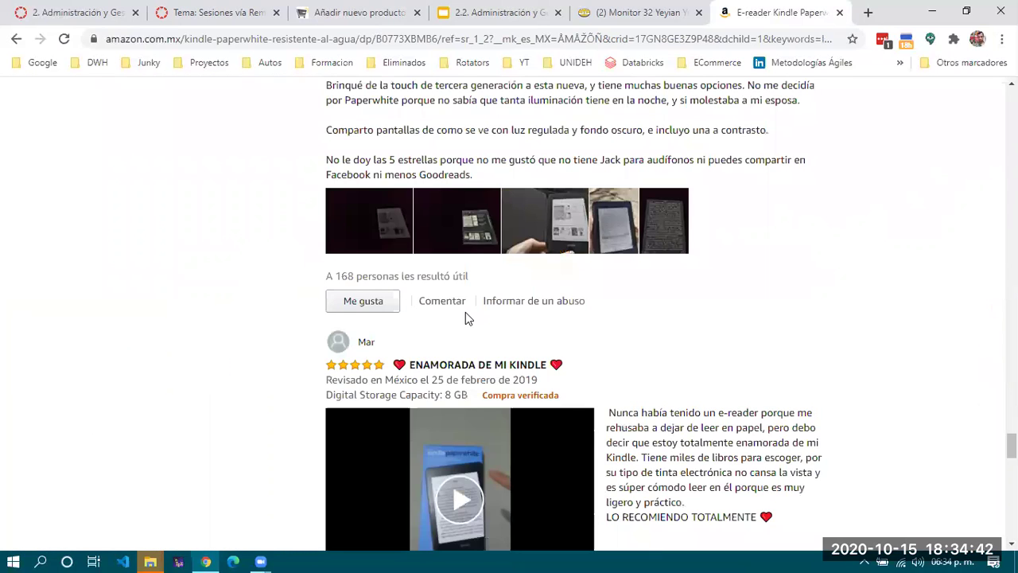
scroll(465, 316, down, 8)
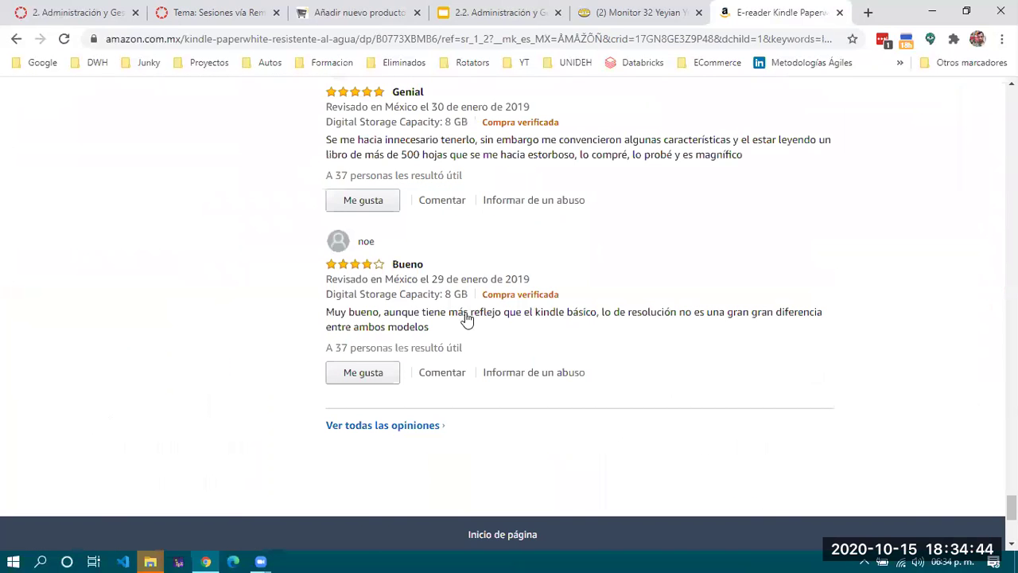
scroll(465, 312, down, 4)
scroll(465, 313, up, 3)
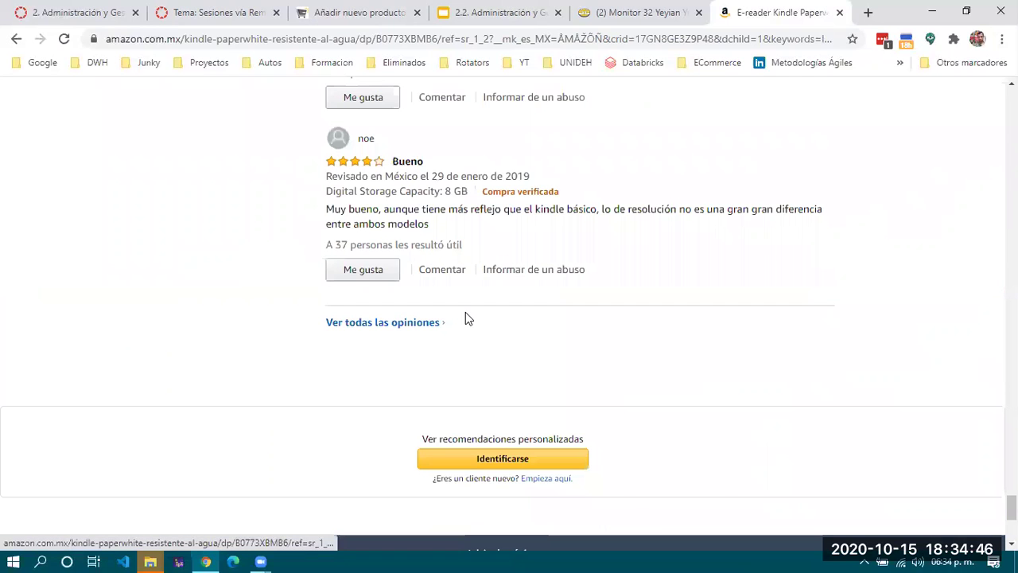
scroll(467, 316, up, 6)
scroll(467, 317, up, 8)
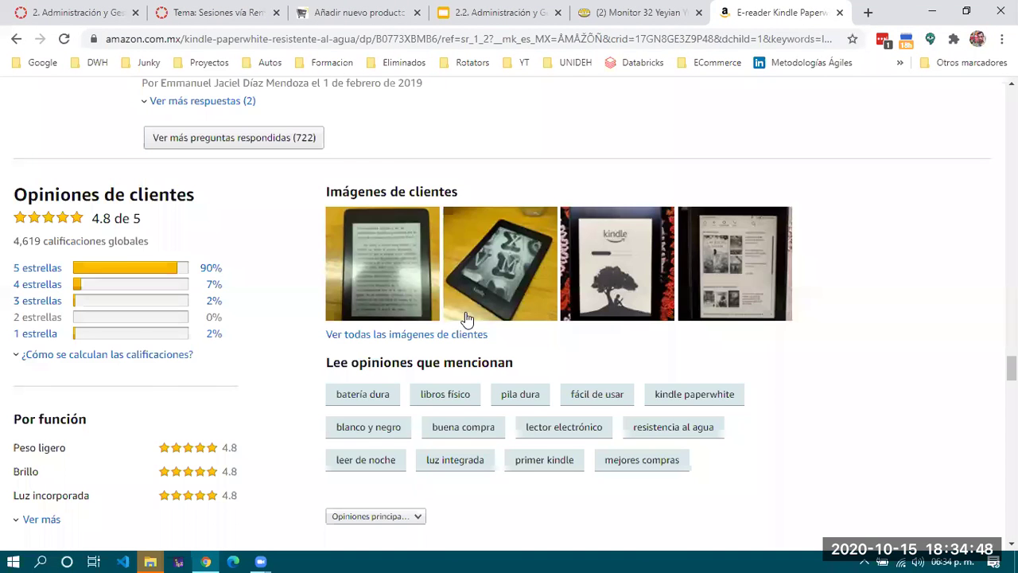
scroll(466, 318, up, 5)
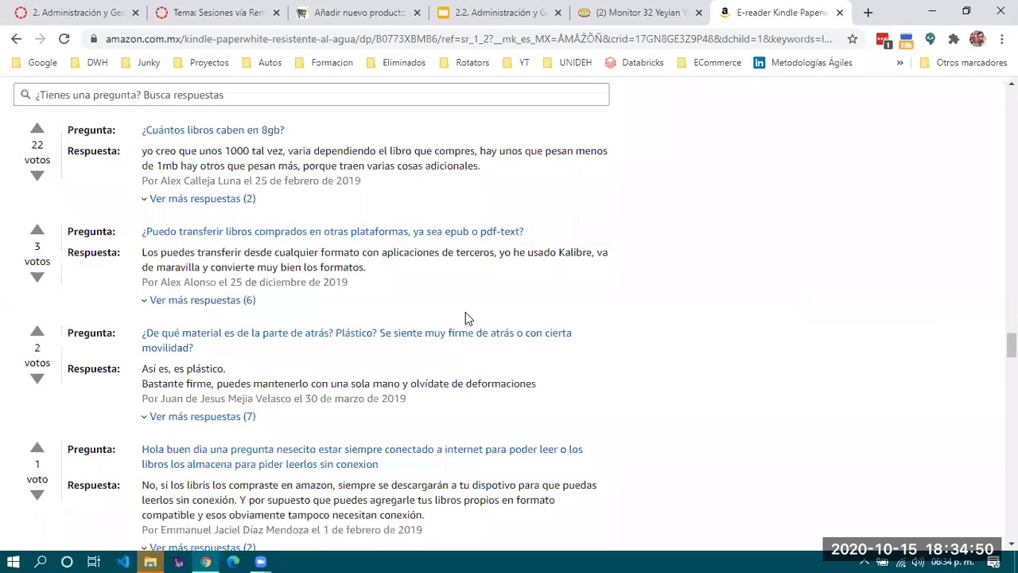
scroll(466, 318, up, 6)
scroll(467, 318, up, 5)
scroll(467, 318, up, 15)
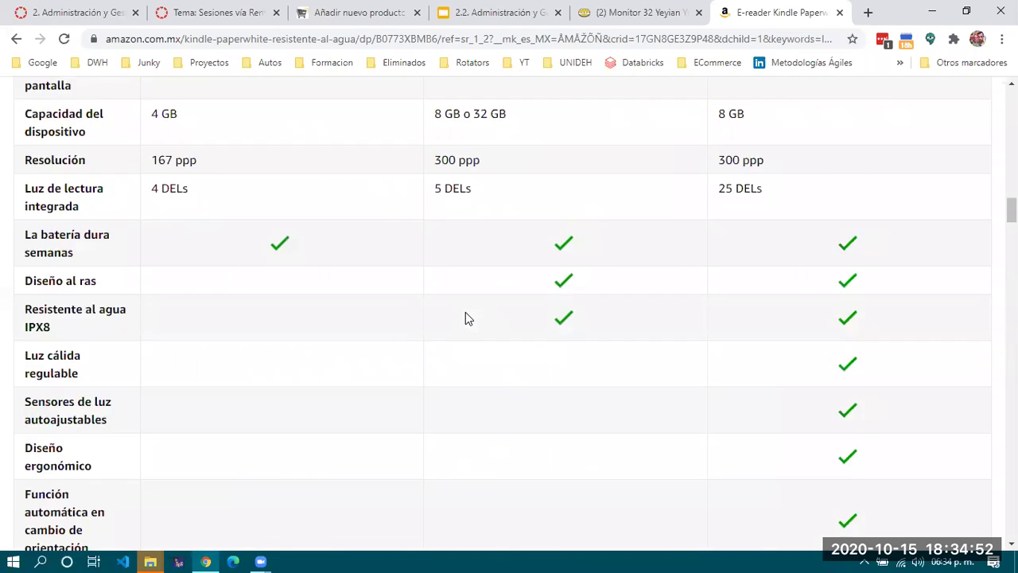
scroll(467, 318, up, 7)
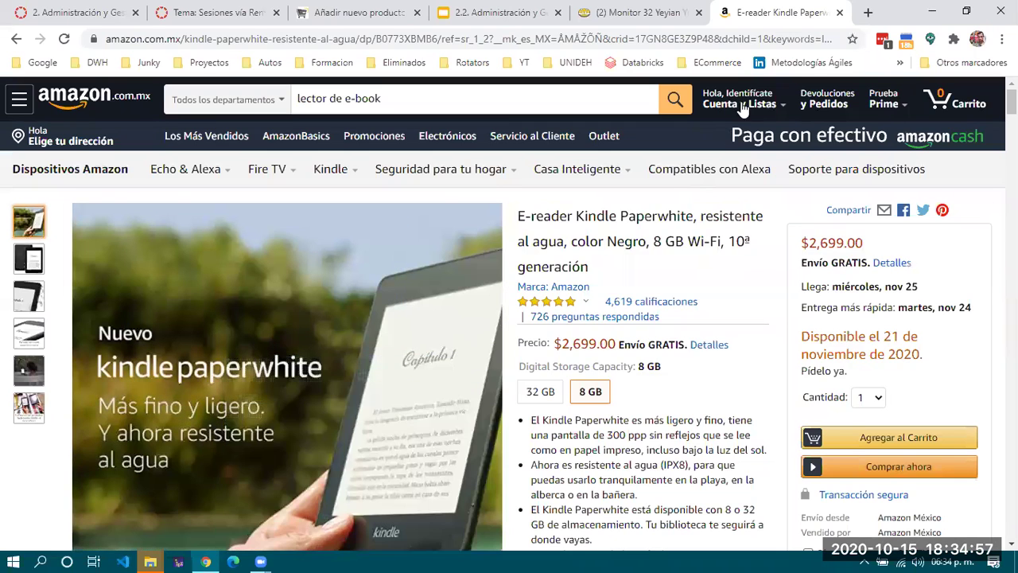
Sign in to the Amazon account with the saved e-mail and account password, declining to add a mobile phone number
mouse_move(744, 102)
click(715, 139)
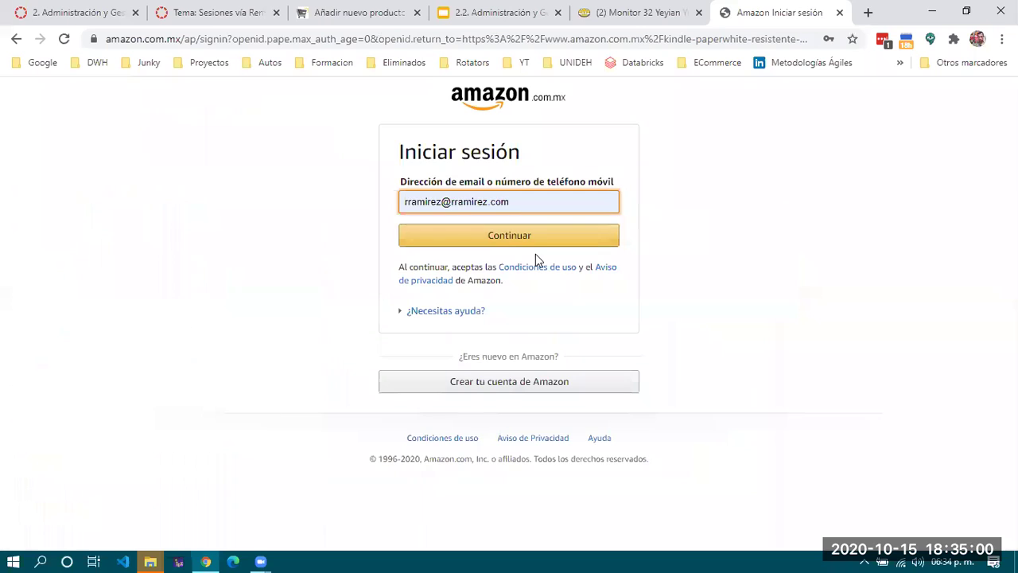
click(540, 240)
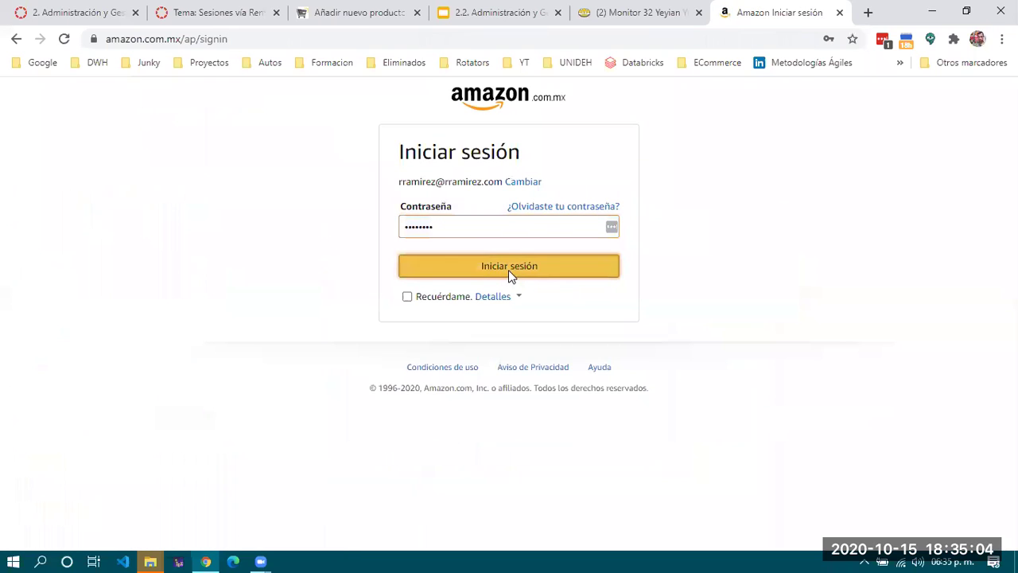
click(512, 274)
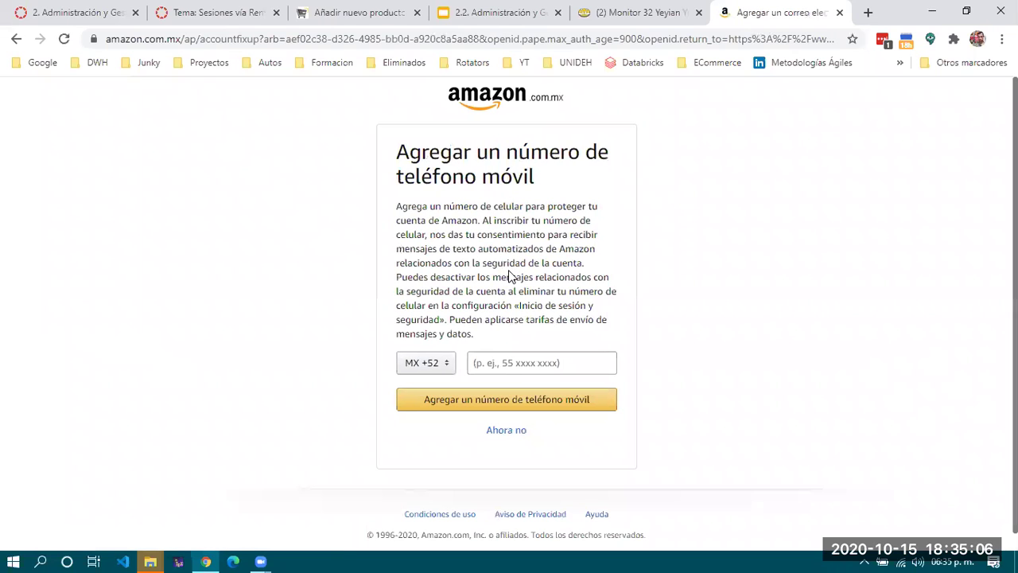
click(500, 431)
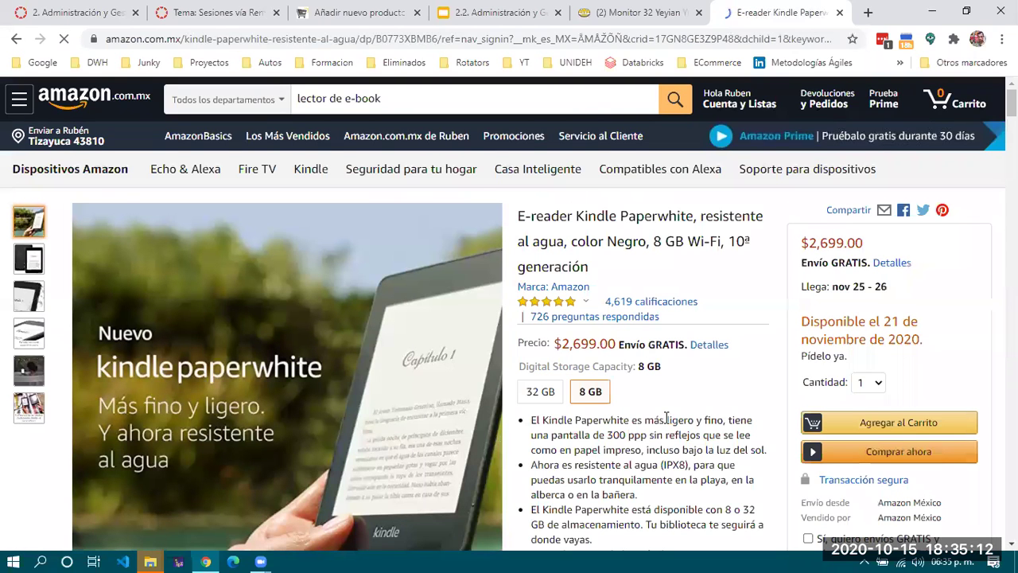
Add one 8 GB Kindle Paperwhite e-reader to the shopping cart
scroll(666, 417, down, 1)
scroll(664, 417, down, 6)
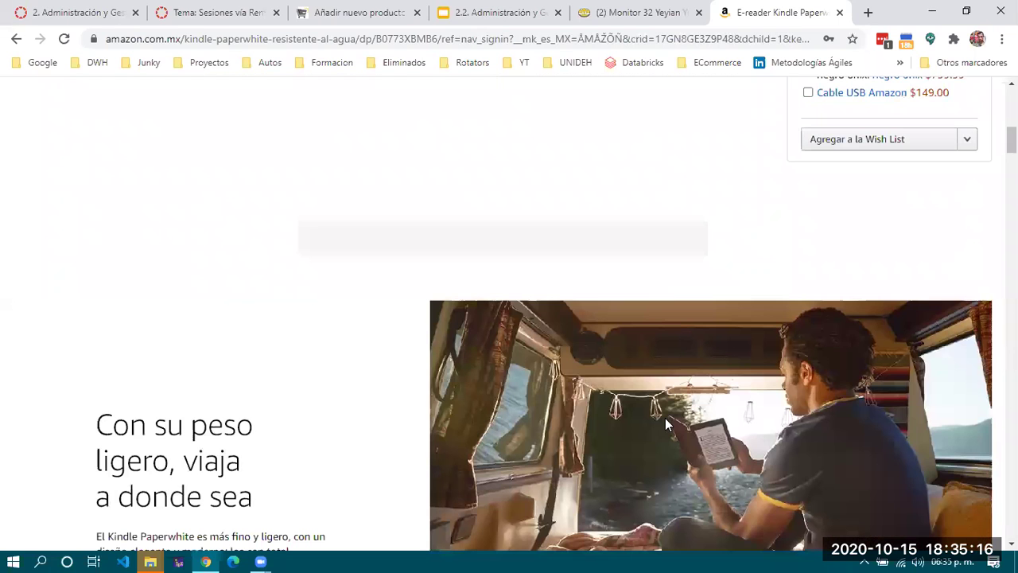
scroll(764, 412, up, 8)
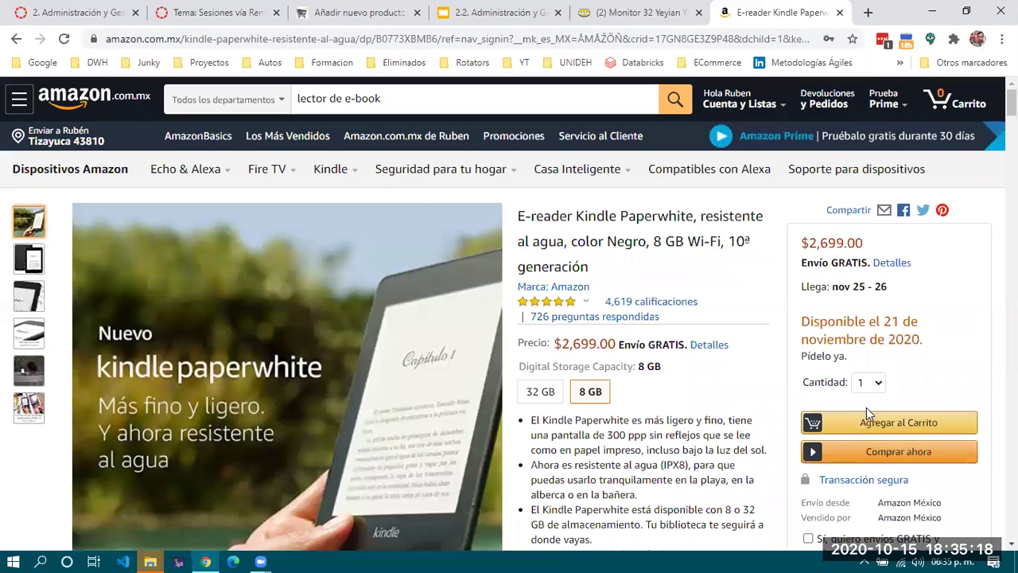
click(874, 426)
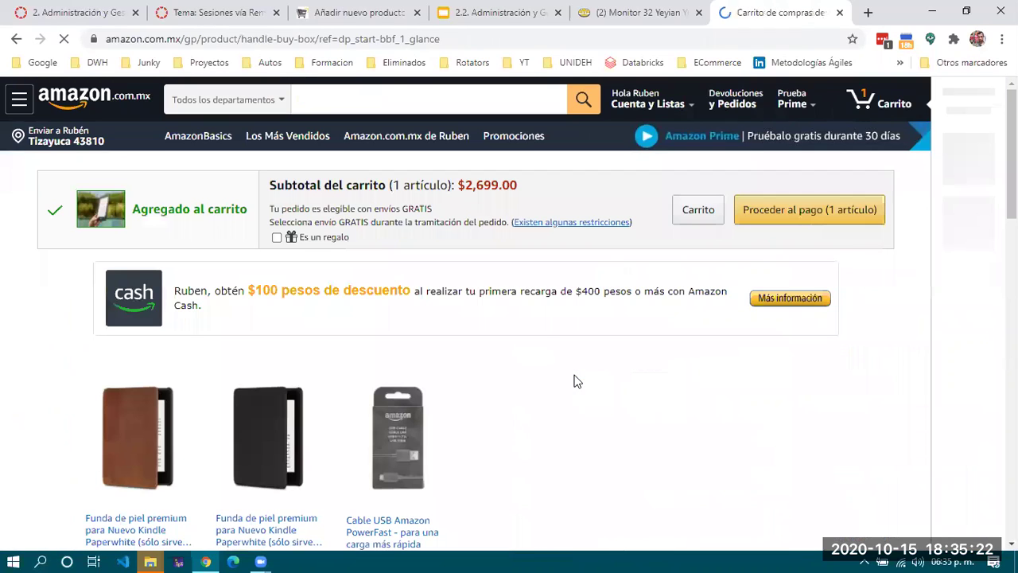
Examine the suggested covers, USB cable and "Dispositivos y Accesorios de Amazon relacionados" section on the added-to-cart page as cross-sell examples
scroll(577, 381, down, 1)
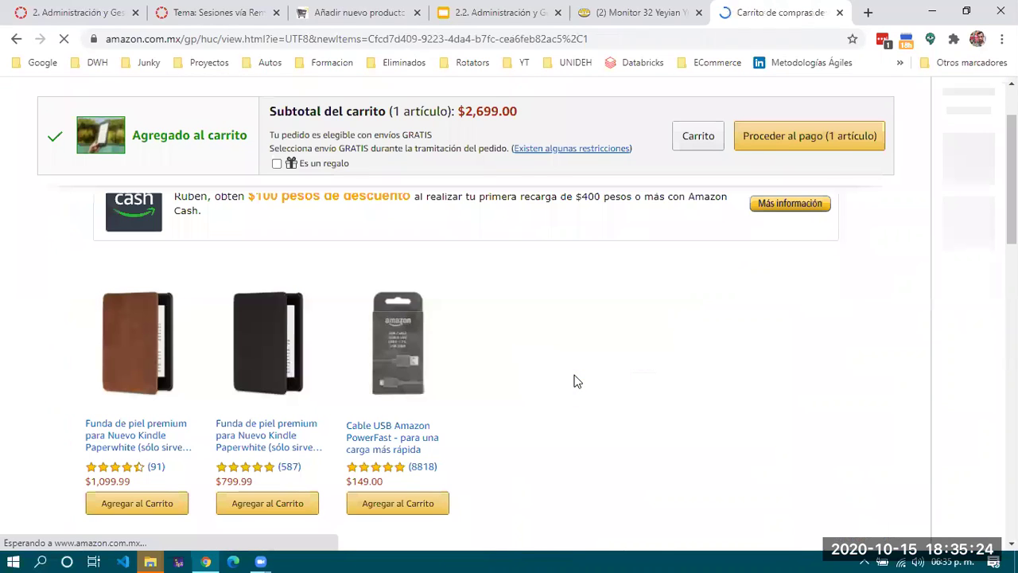
scroll(576, 381, down, 2)
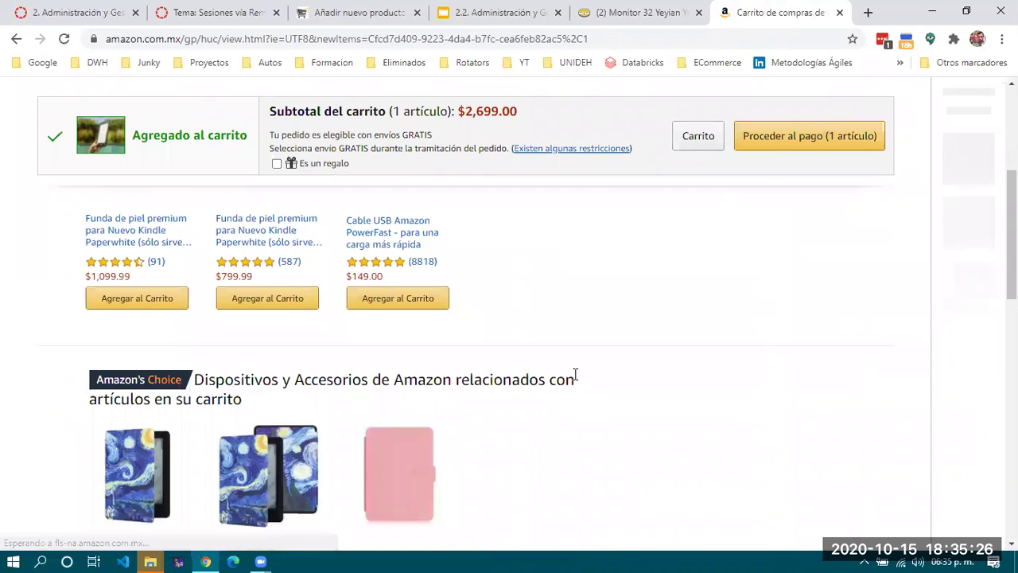
scroll(577, 382, up, 2)
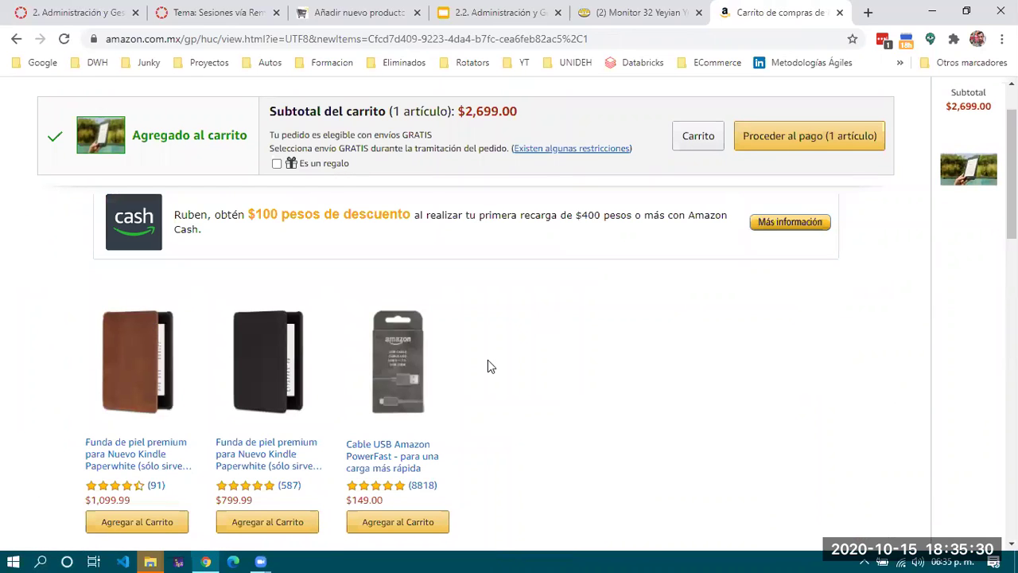
scroll(132, 253, up, 1)
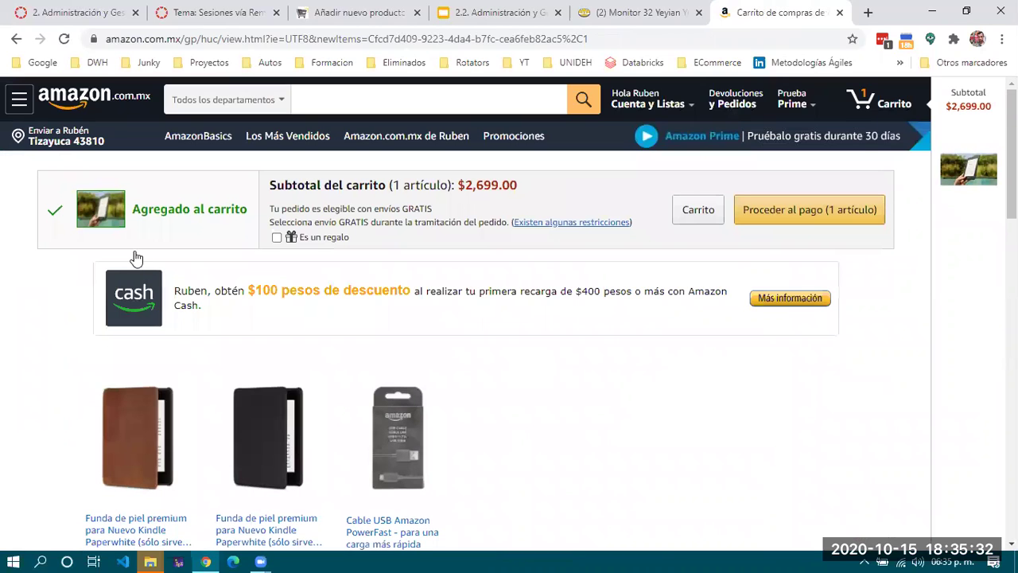
scroll(147, 297, down, 2)
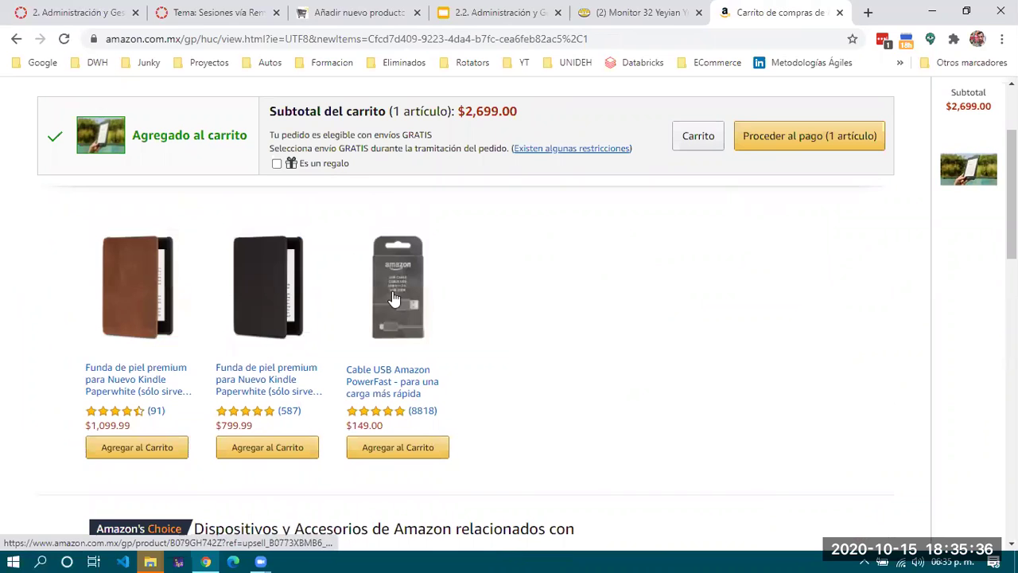
scroll(508, 334, down, 5)
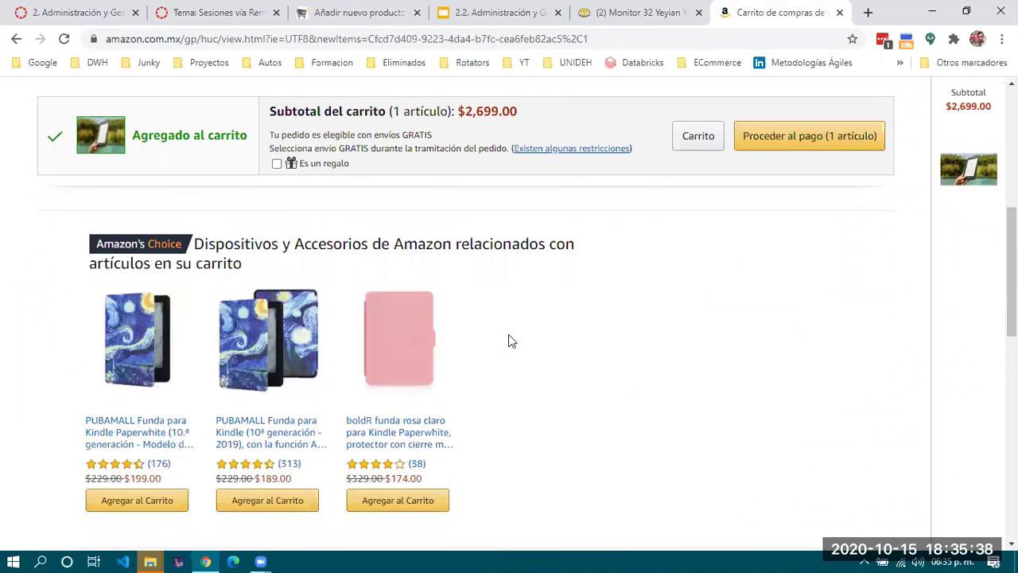
Review the added-to-cart page's recommendations again, down through "Clientes también compraron" to "Inspirado por tu historial de búsqueda", as further cross-sell examples
scroll(508, 341, down, 1)
scroll(508, 340, up, 2)
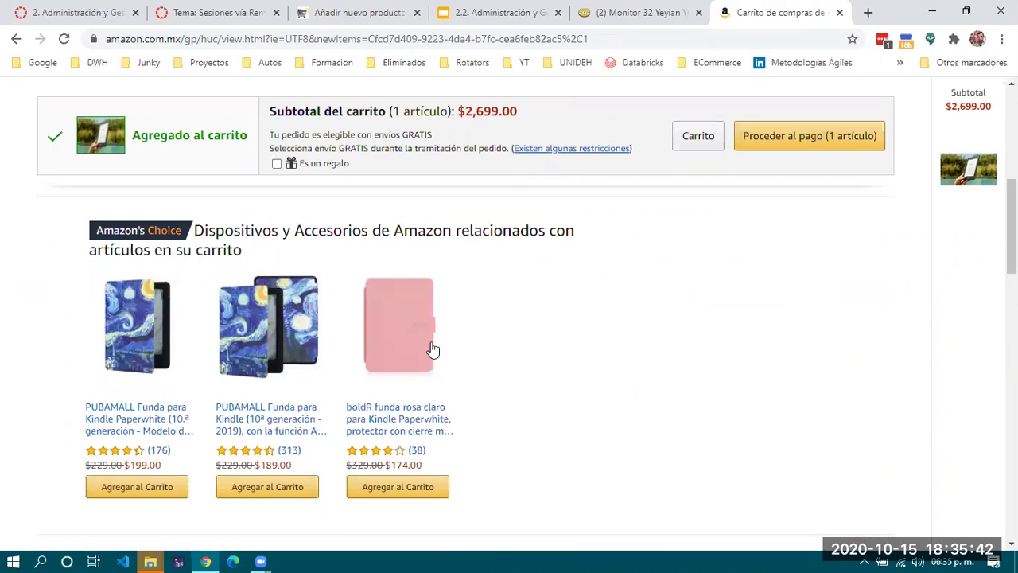
scroll(432, 348, up, 1)
scroll(432, 348, up, 2)
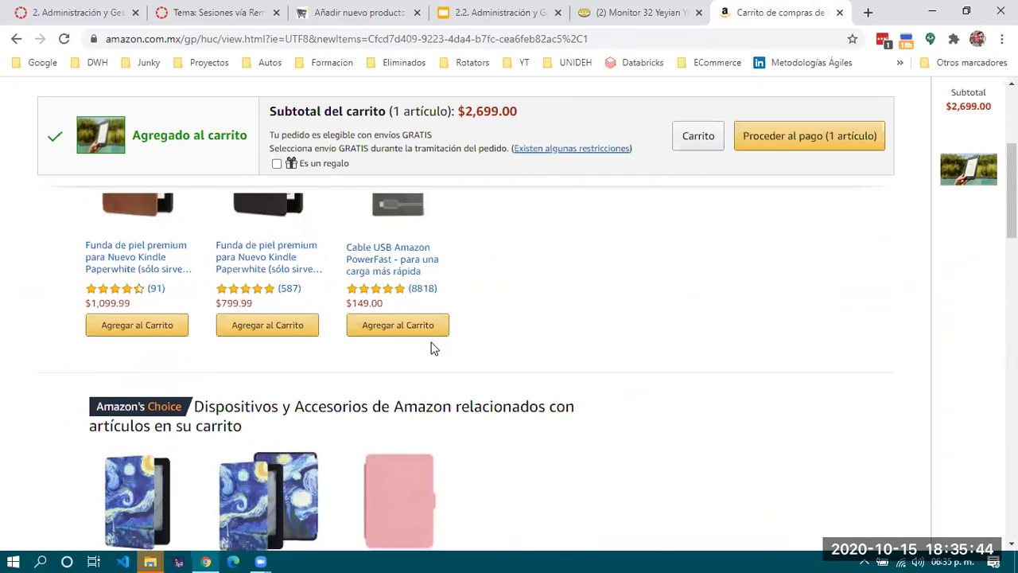
scroll(431, 348, up, 3)
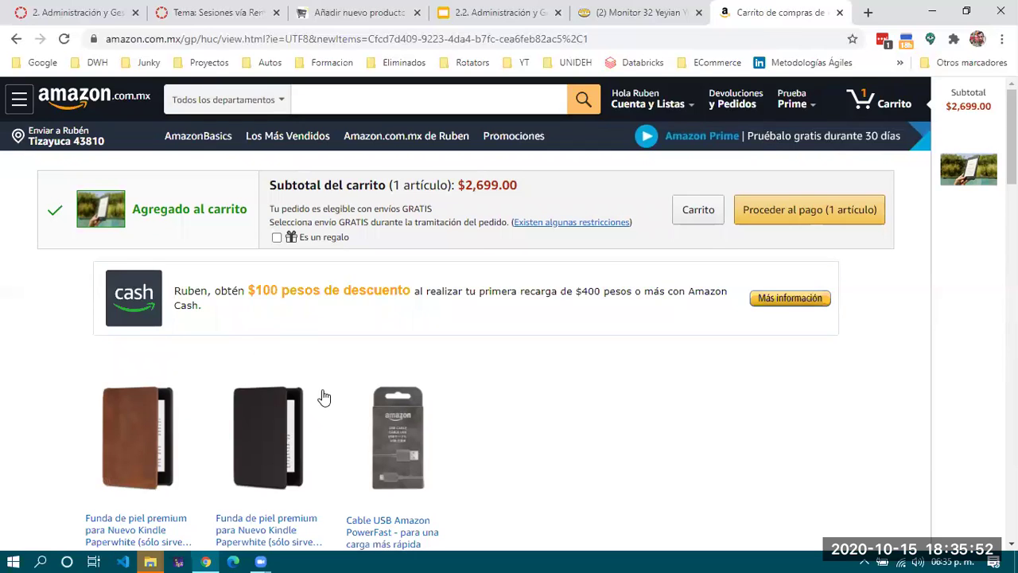
scroll(362, 414, down, 1)
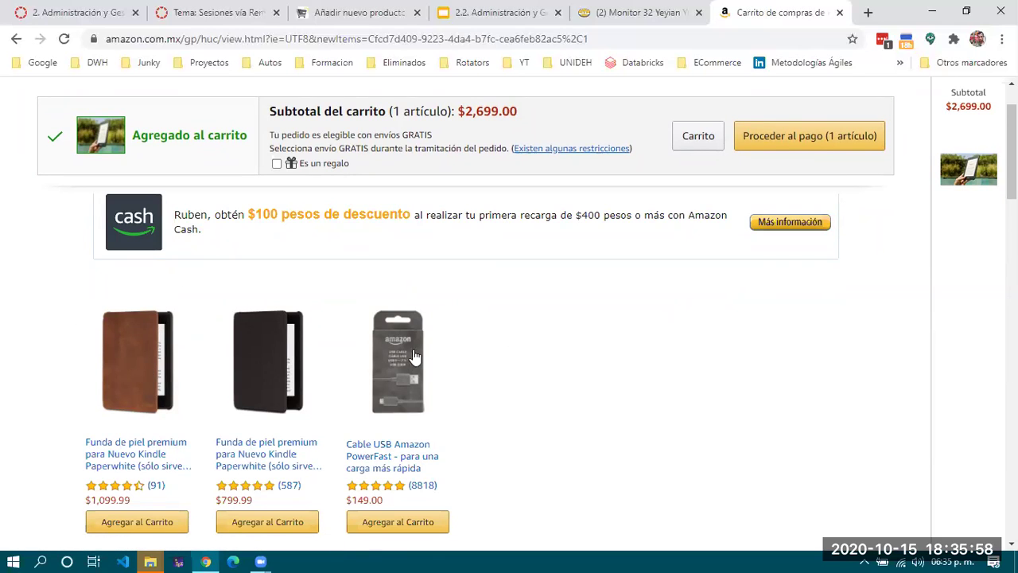
scroll(493, 359, down, 4)
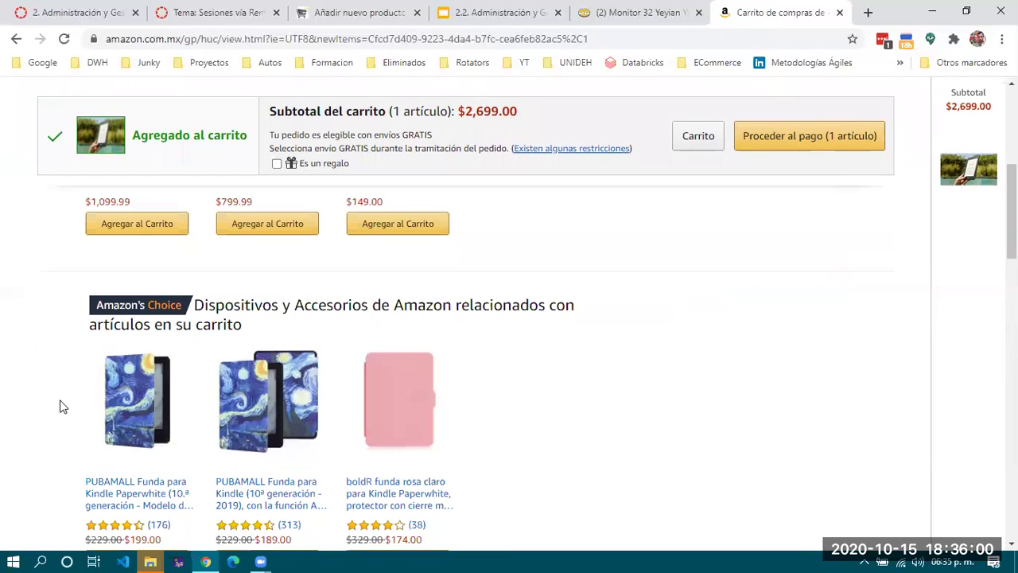
scroll(567, 355, down, 2)
scroll(566, 362, down, 2)
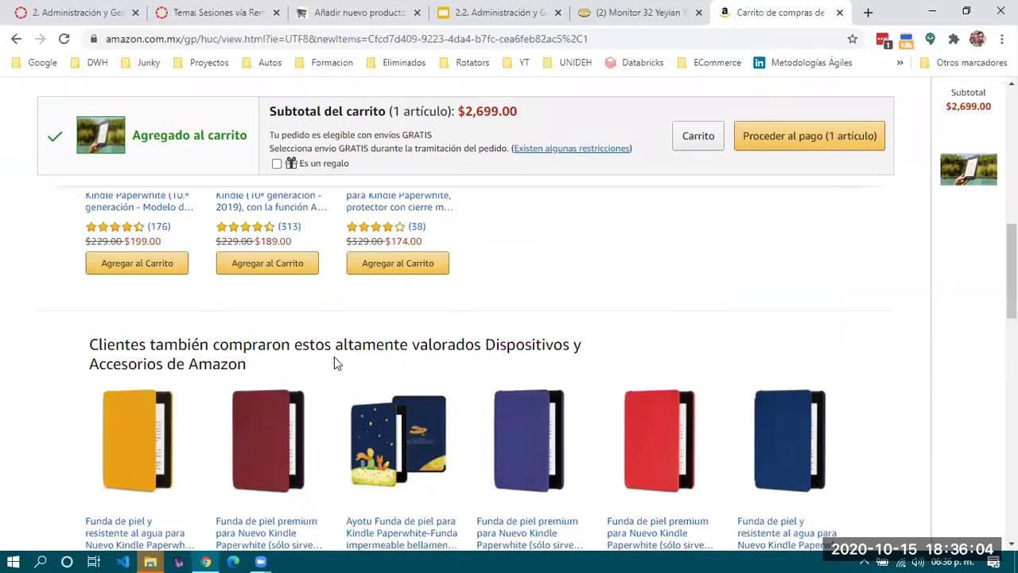
scroll(334, 363, down, 3)
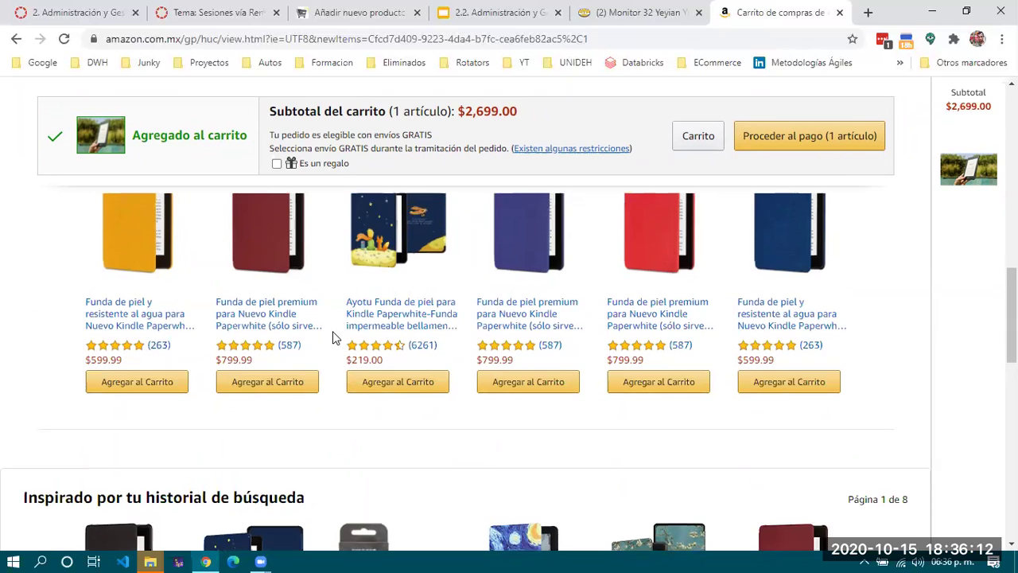
scroll(333, 338, up, 4)
drag(468, 112, 556, 119)
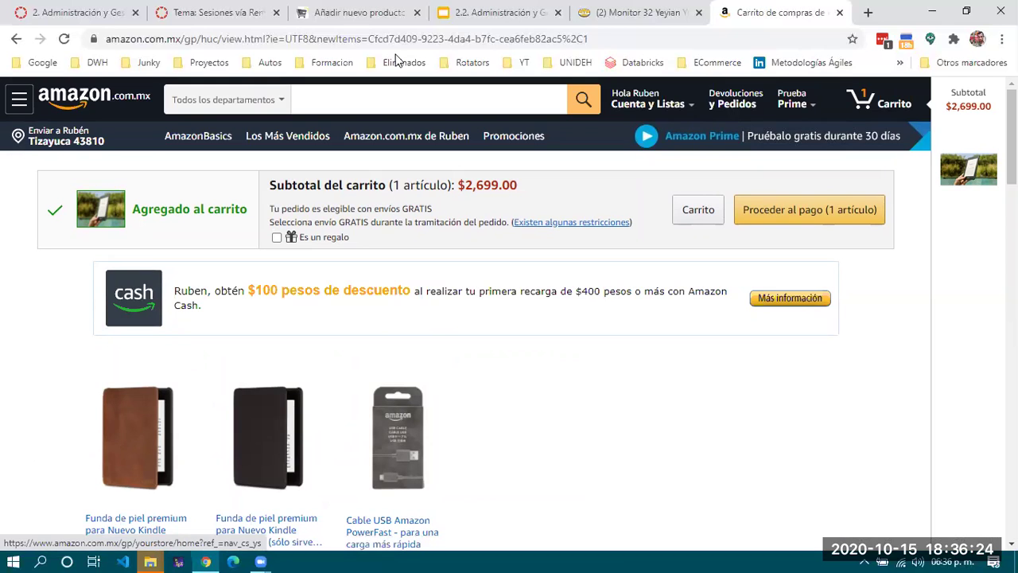
Return to the WooCommerce product and examine its "Ventas dirigidas" and "Ventas cruzadas" fields, including the help text for cross-sells
click(358, 13)
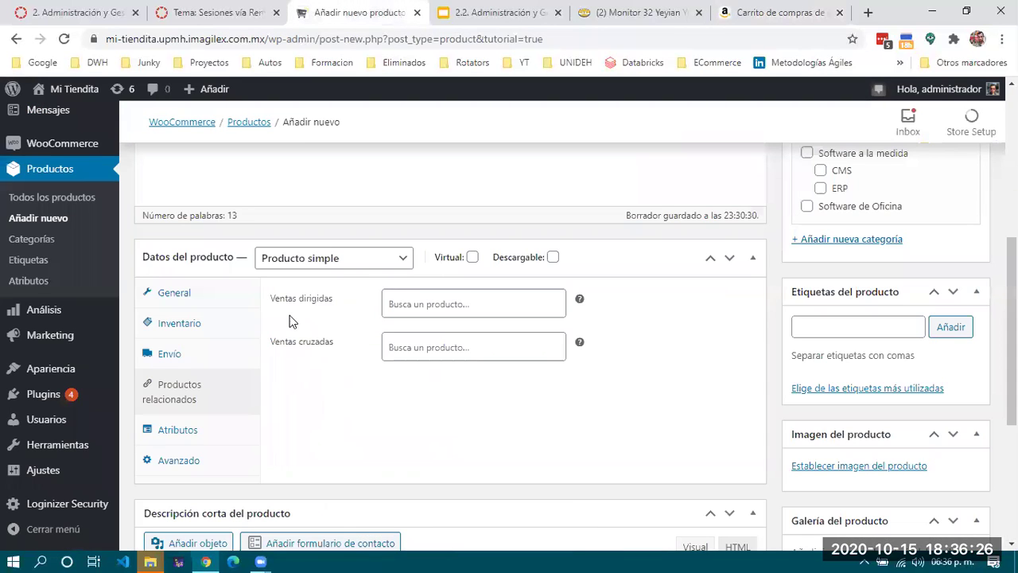
click(428, 290)
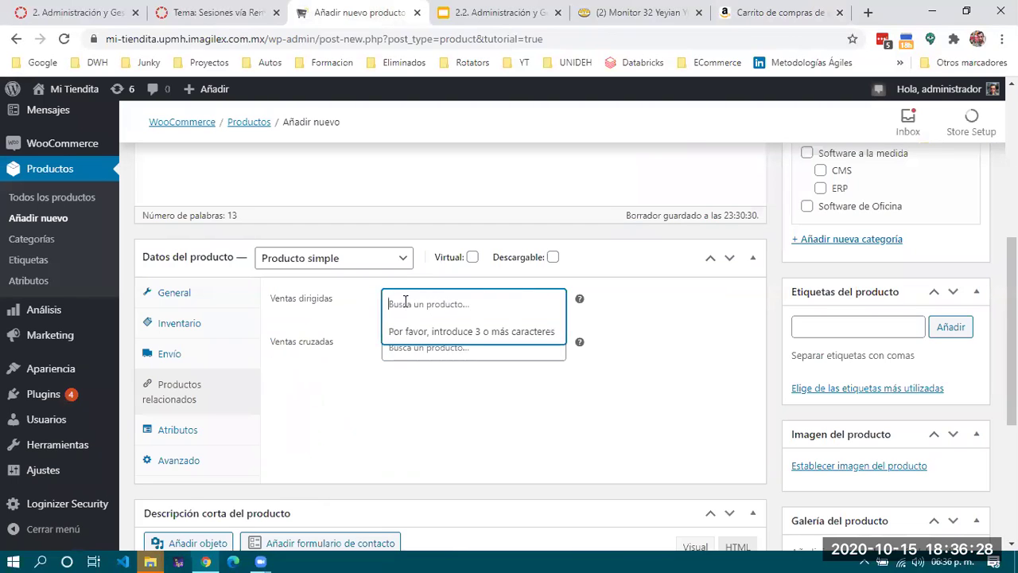
click(318, 360)
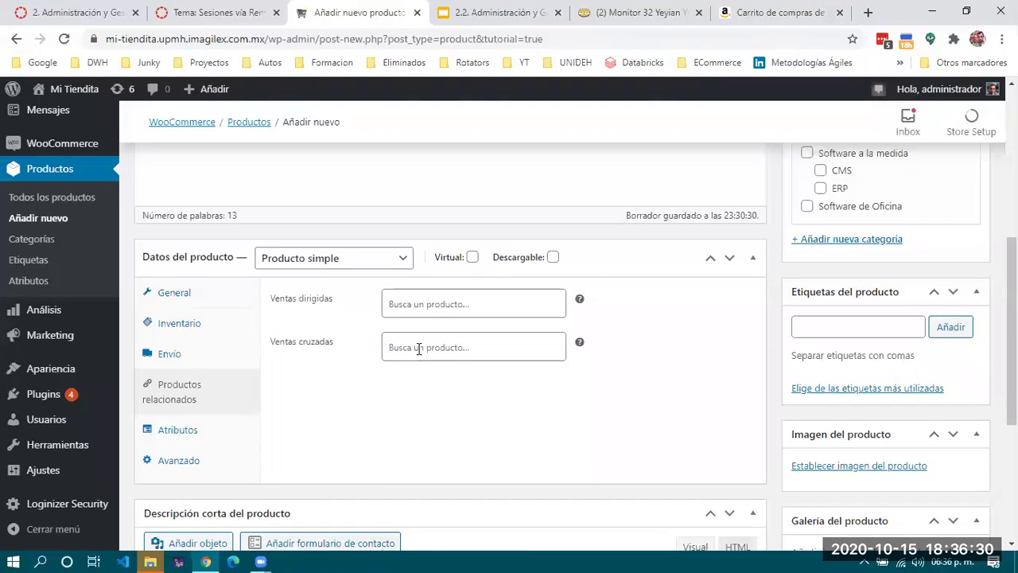
mouse_move(579, 344)
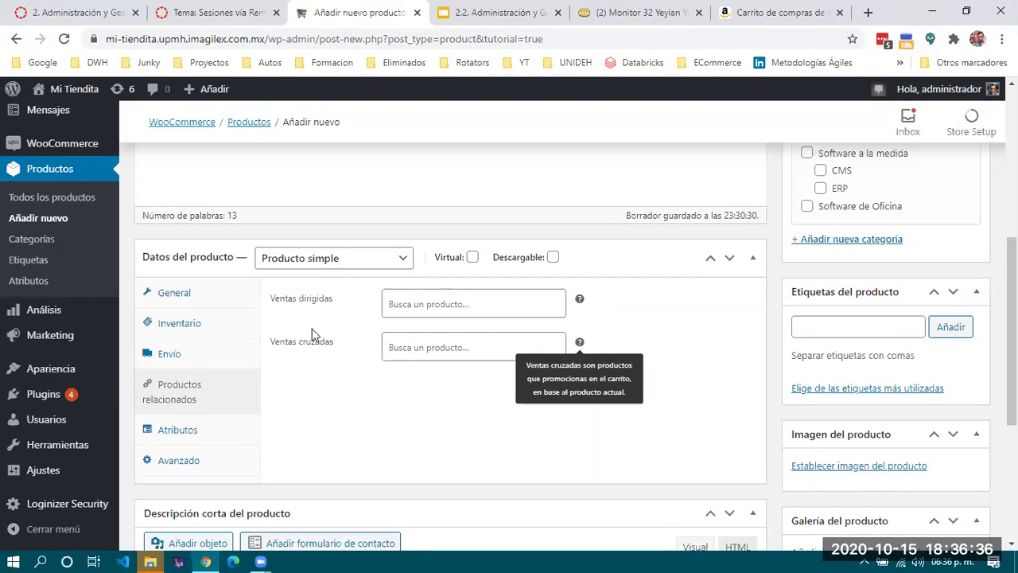
Open the product's attribute settings and consult the "Atributos de Productos" slide in the course presentation for example attributes and values
click(178, 430)
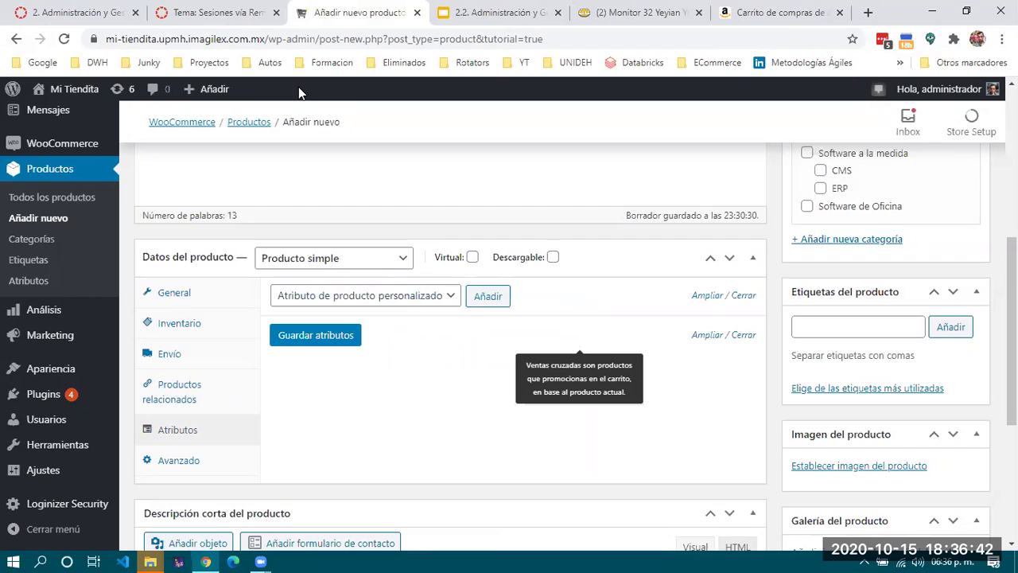
click(445, 27)
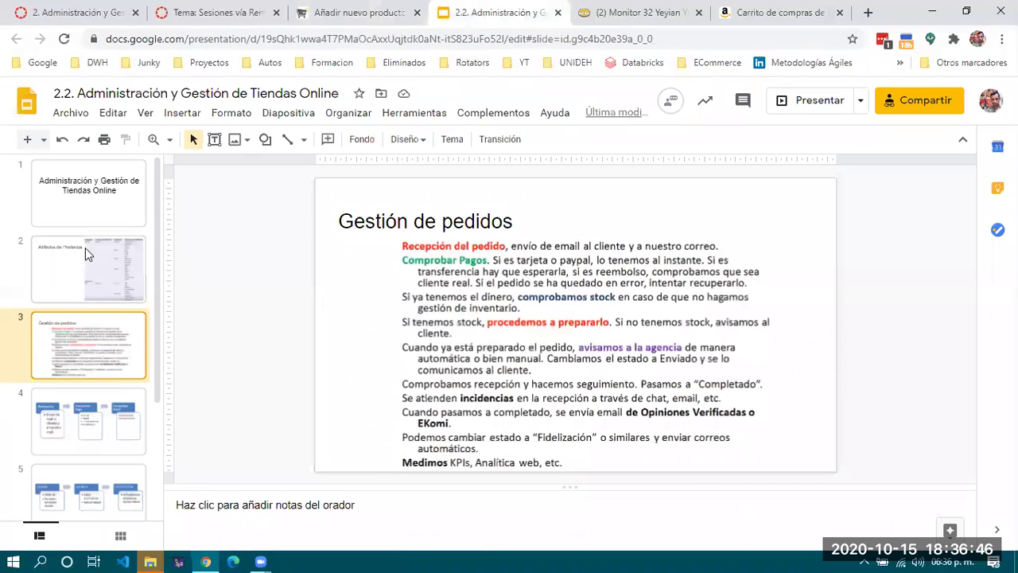
click(85, 248)
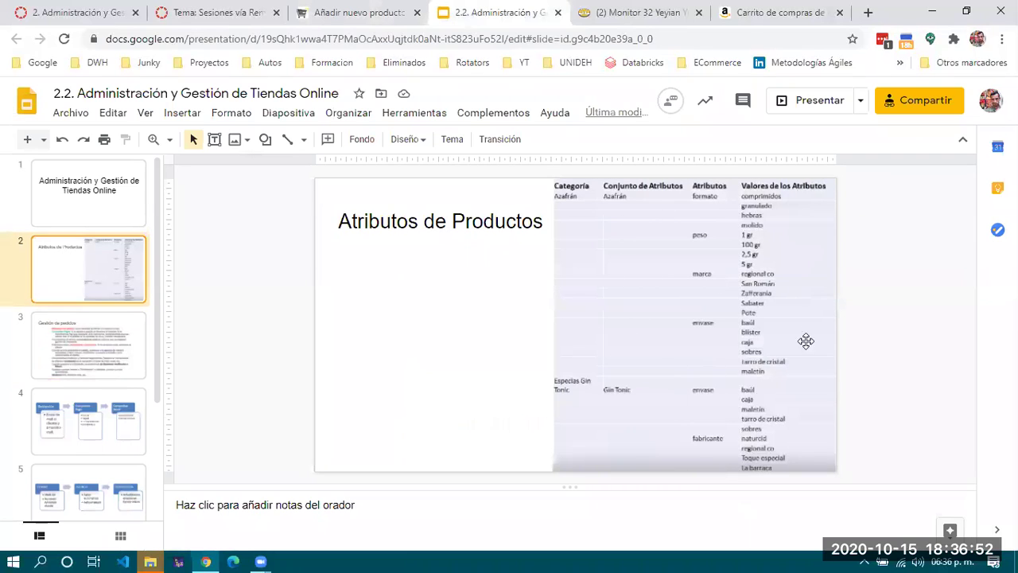
Back in the WooCommerce product, add a blank attribute of the type "Atributo de producto personalizado"
click(350, 12)
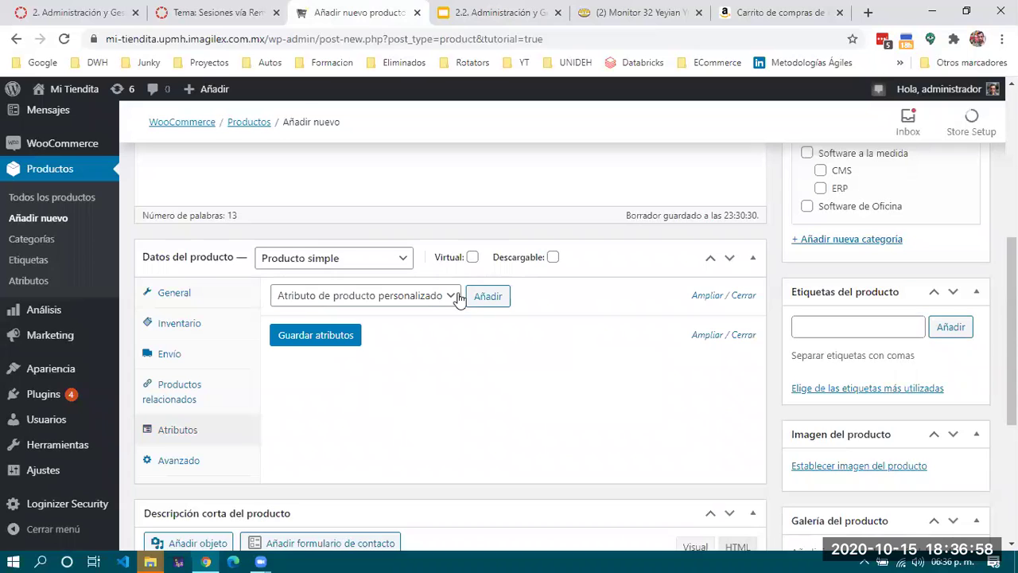
click(420, 298)
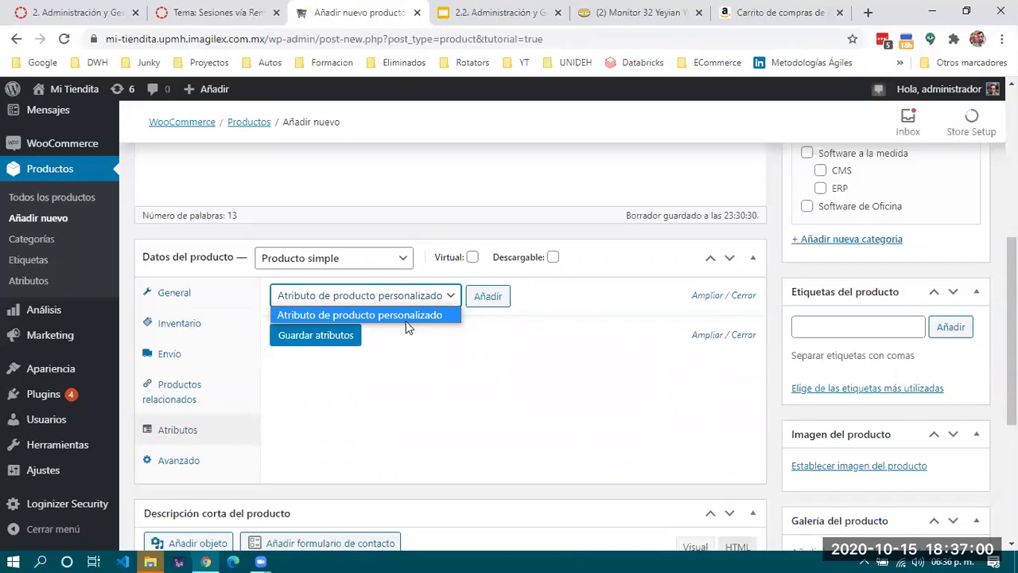
click(405, 319)
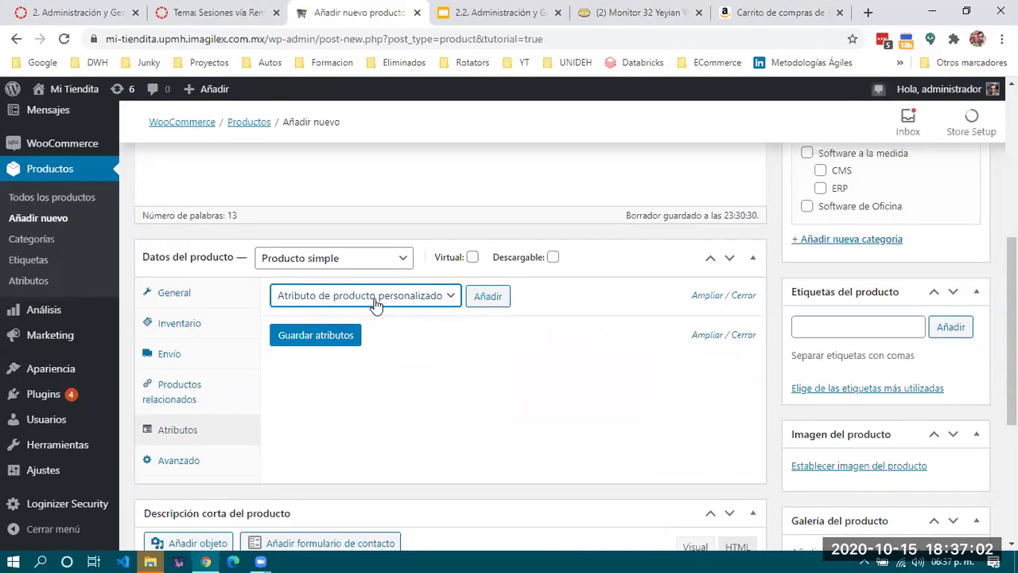
click(486, 301)
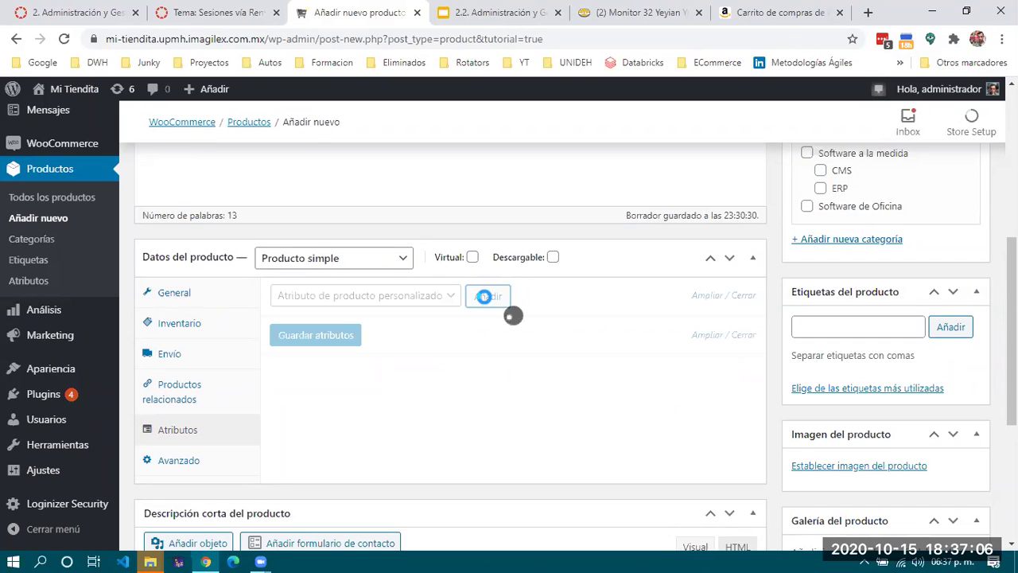
click(358, 382)
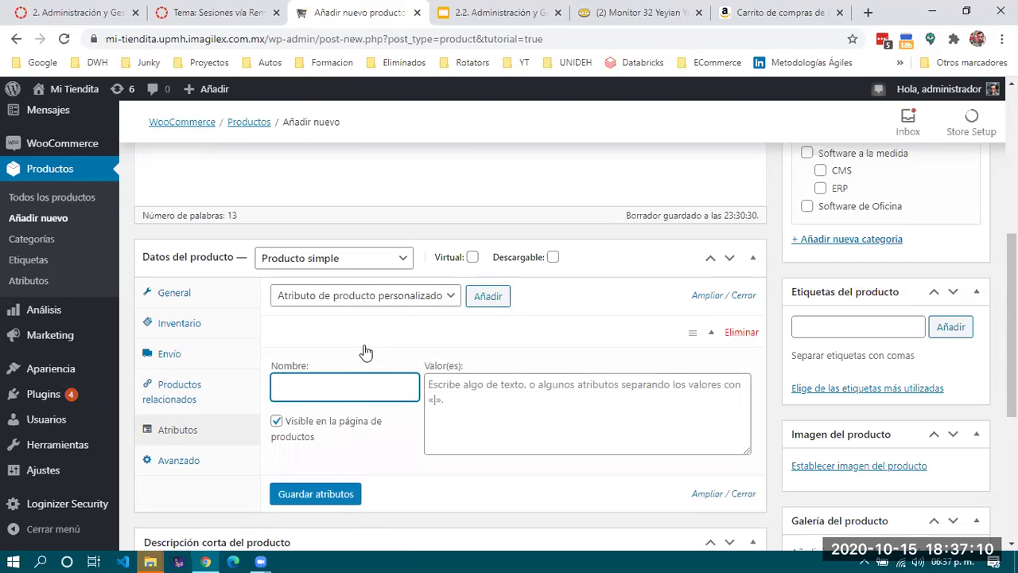
Check the product's title and description, and name the new custom attribute "peso"
scroll(334, 302, up, 3)
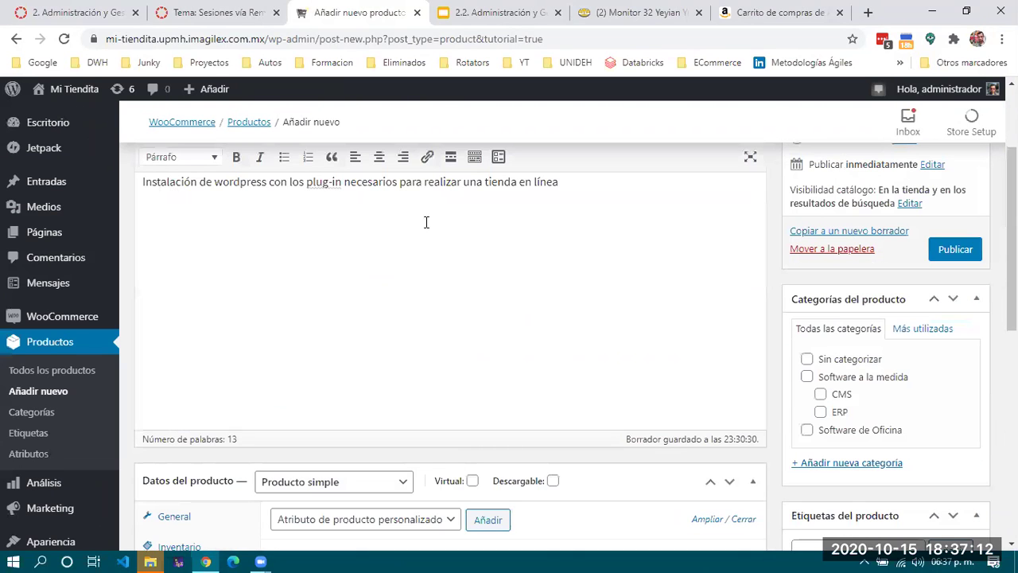
scroll(400, 354, down, 5)
scroll(401, 355, up, 10)
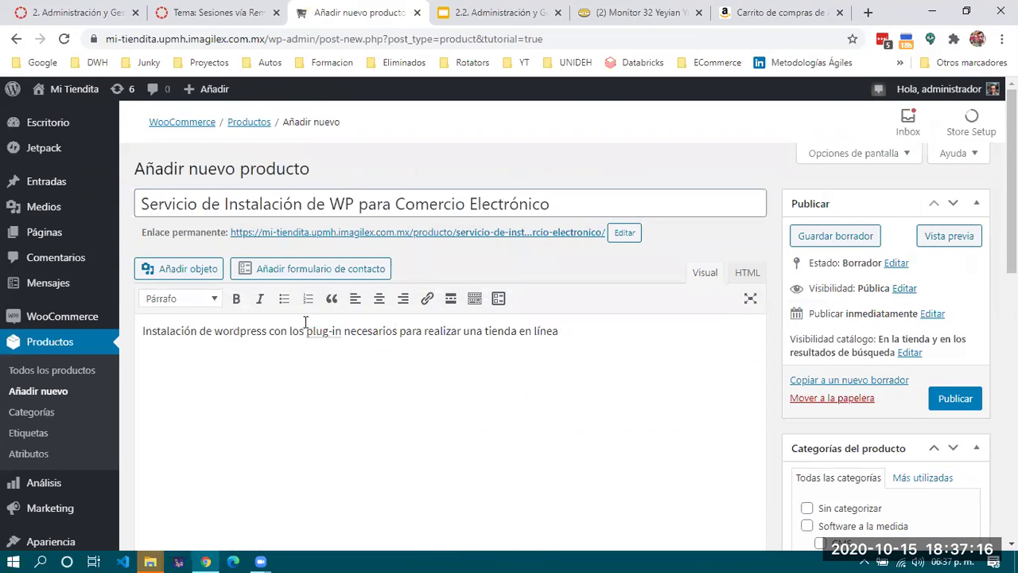
scroll(584, 383, down, 5)
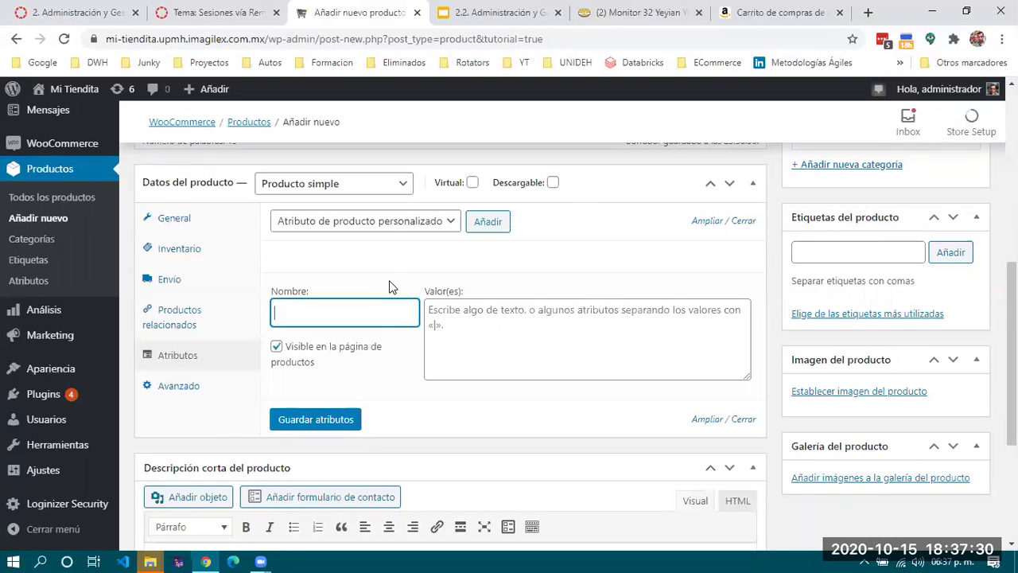
text(peso)
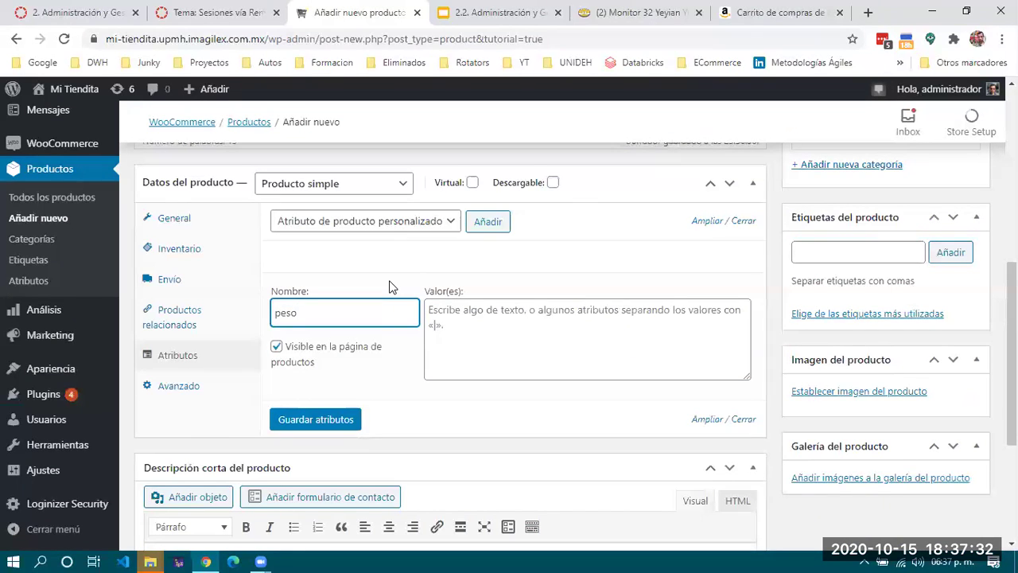
click(535, 315)
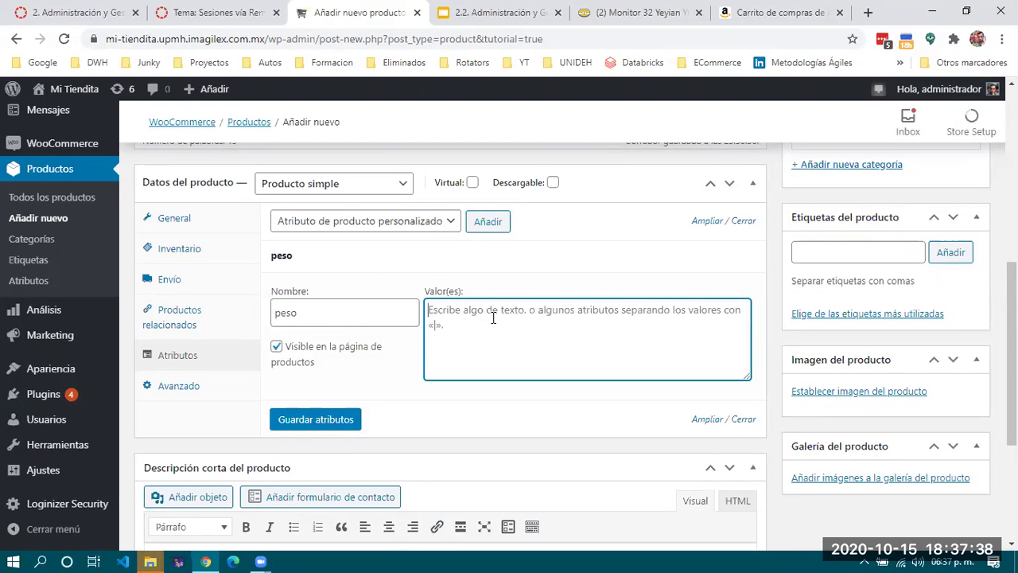
text(120)
text(m)
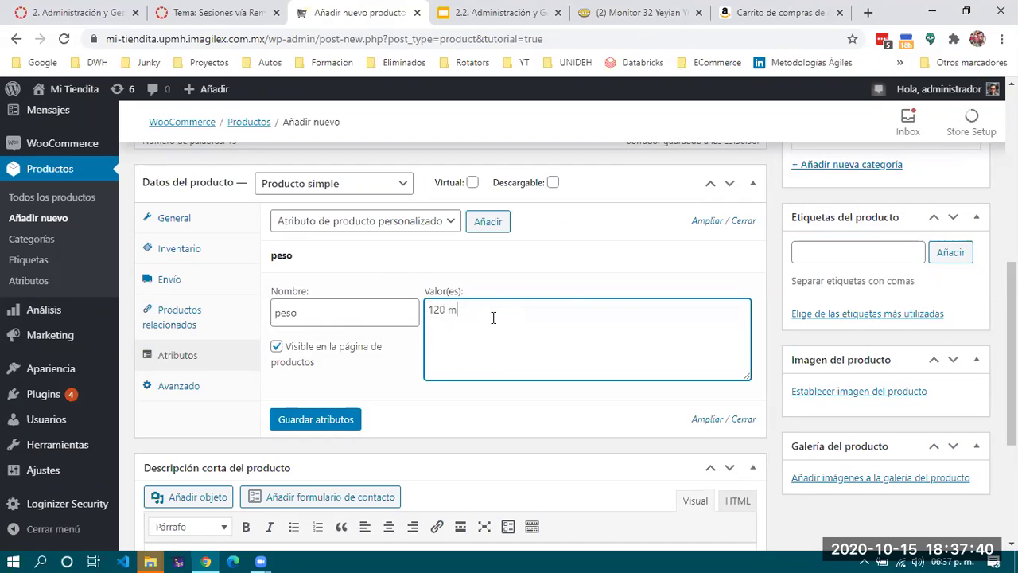
key(BackSpace)
key(BackSpace)
key(BackSpace)
key(BackSpace)
key(BackSpace)
key(BackSpace)
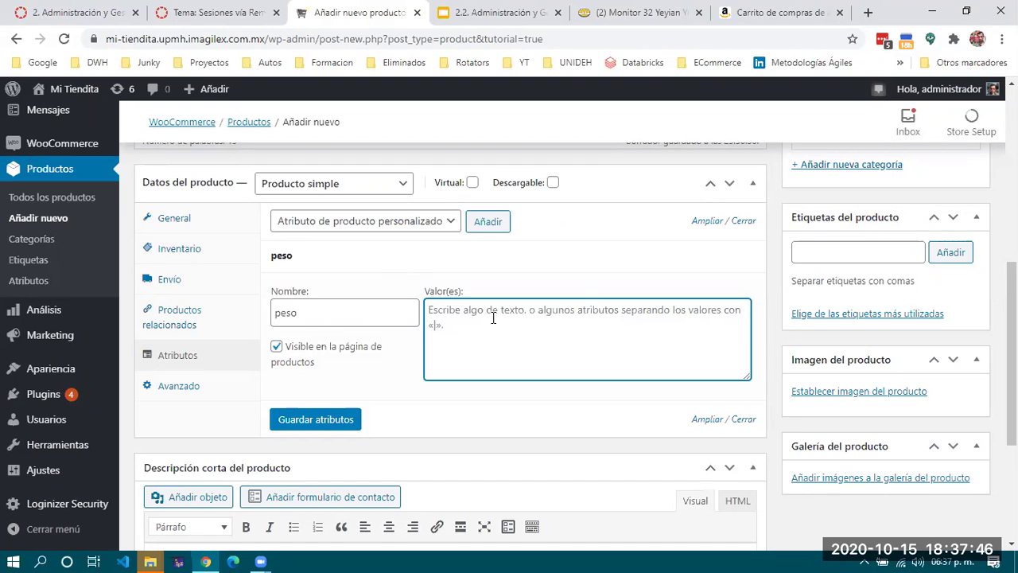
Enter the "peso" attribute's values as "120 ml|250 ml|500 ml|850 ml|1 lt" and save the attributes
text(120 ml)
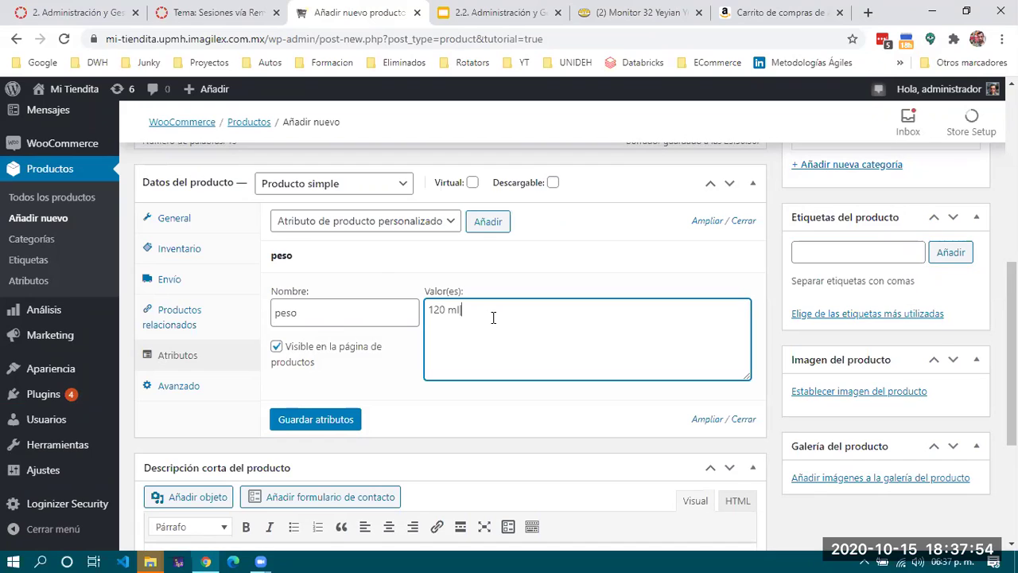
text(|250 ml|)
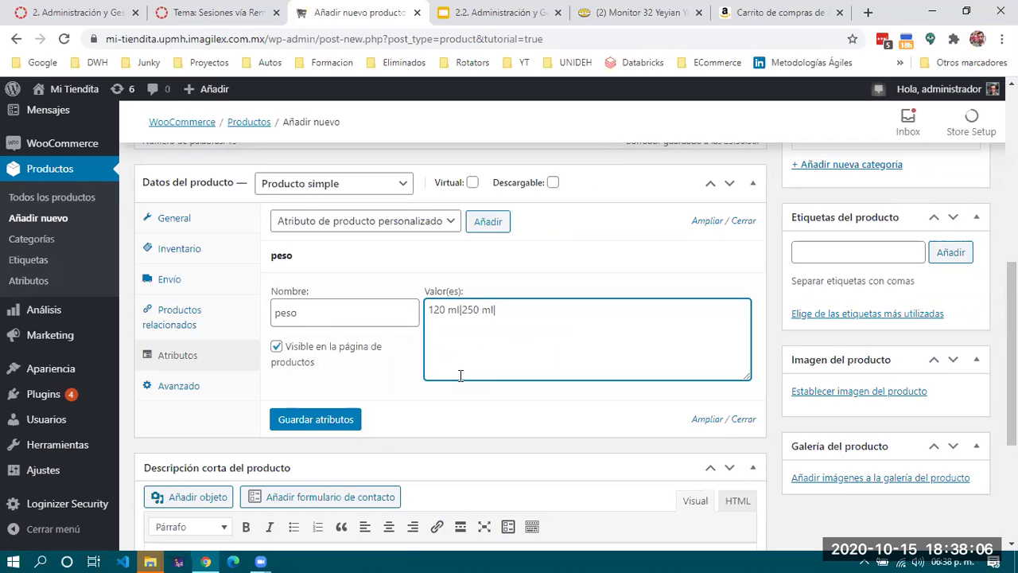
text(500 ml)
text(|850 ml|1 lt)
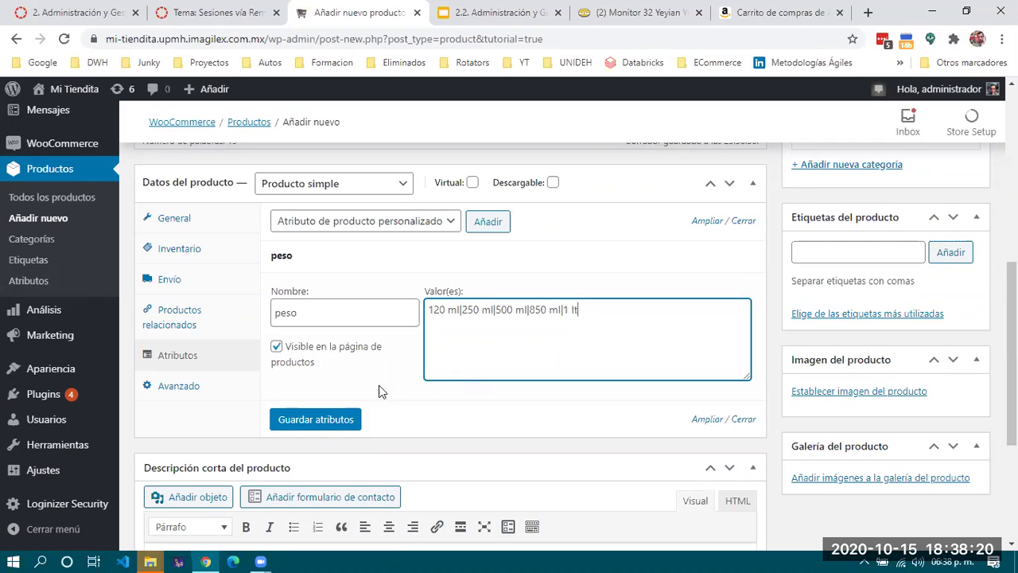
click(323, 427)
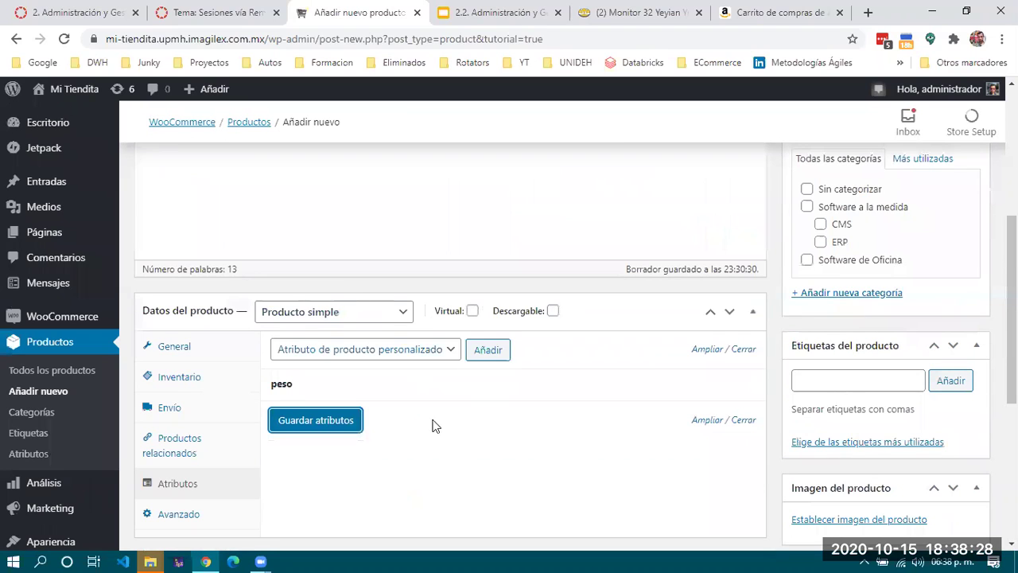
Add a second blank custom product attribute below "peso", ready for its name
scroll(454, 438, down, 1)
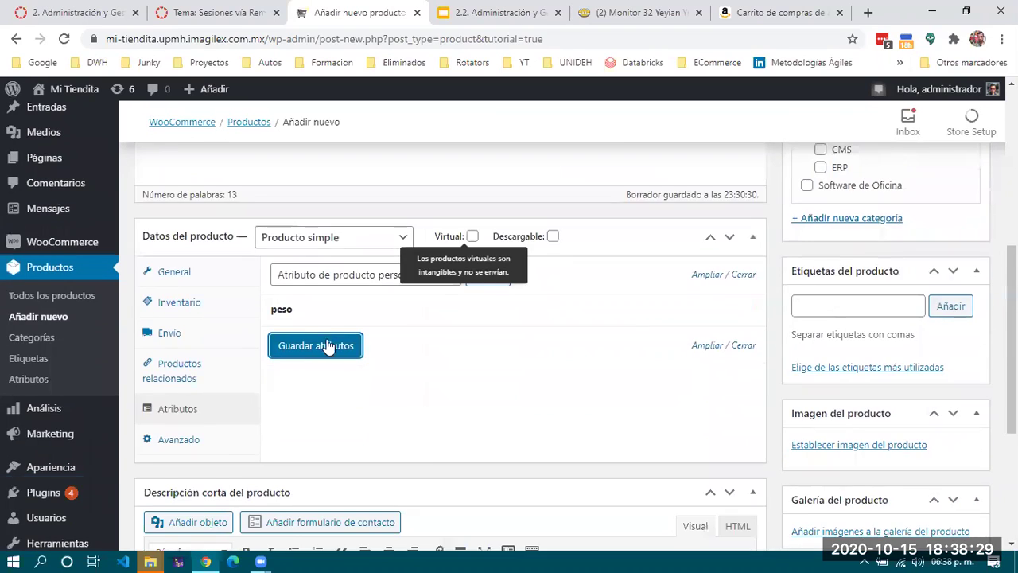
click(362, 275)
click(488, 276)
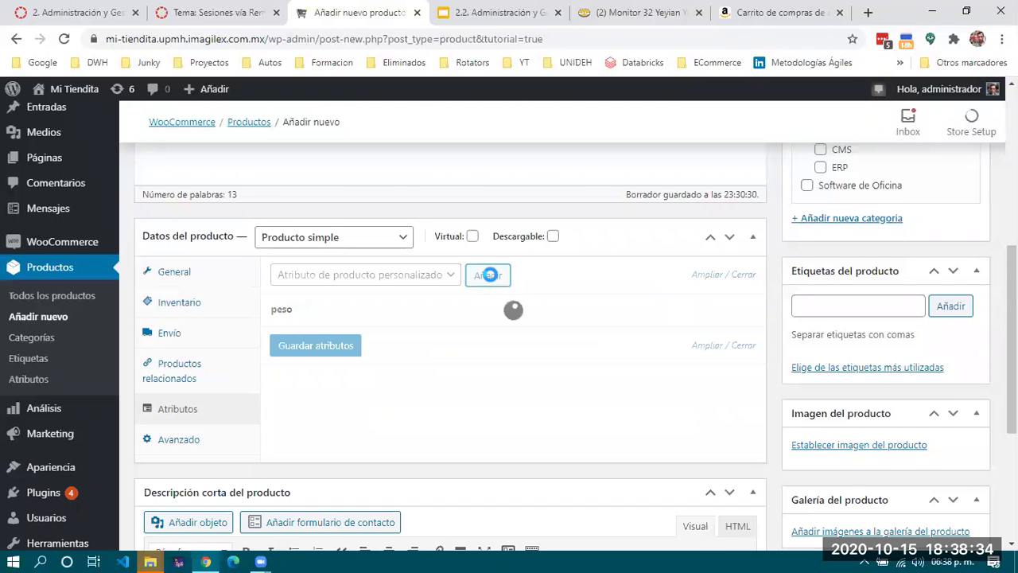
click(358, 401)
scroll(358, 402, down, 2)
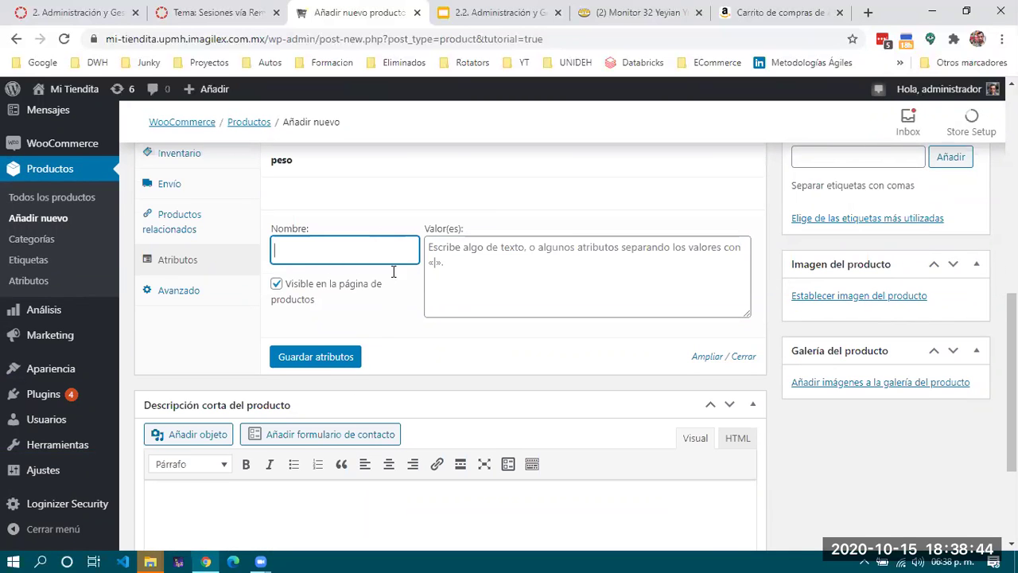
scroll(395, 275, up, 1)
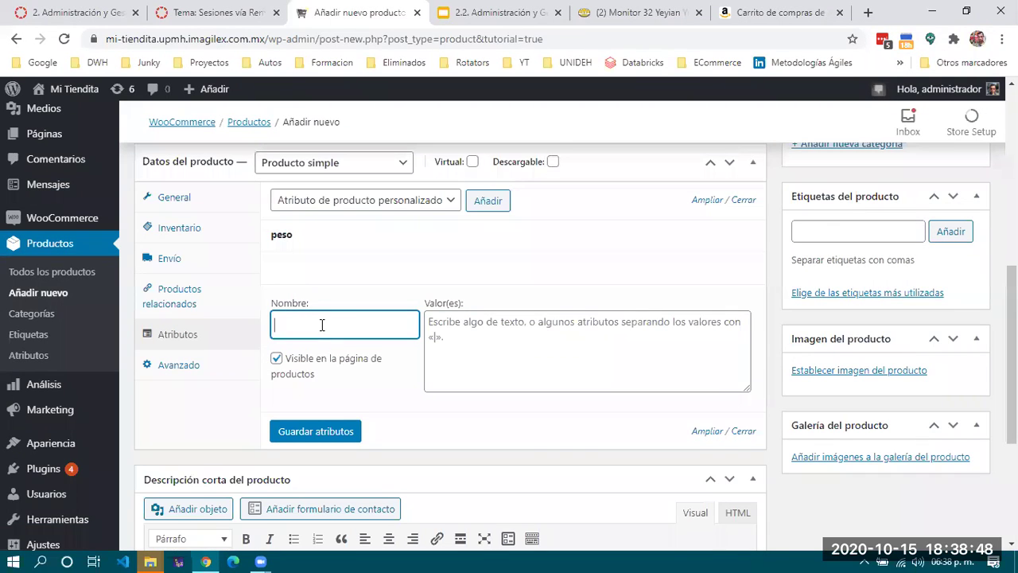
Name the second custom attribute "Aroma", enter its values as "sandia|lavanda|otros" and save the attributes
text(oma)
click(457, 328)
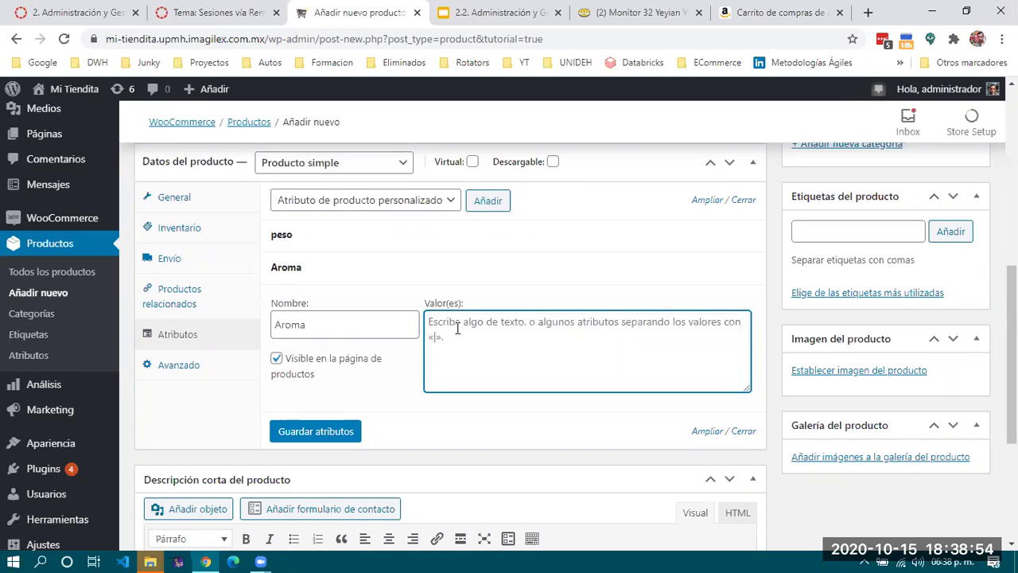
text(sandia|lavanda|)
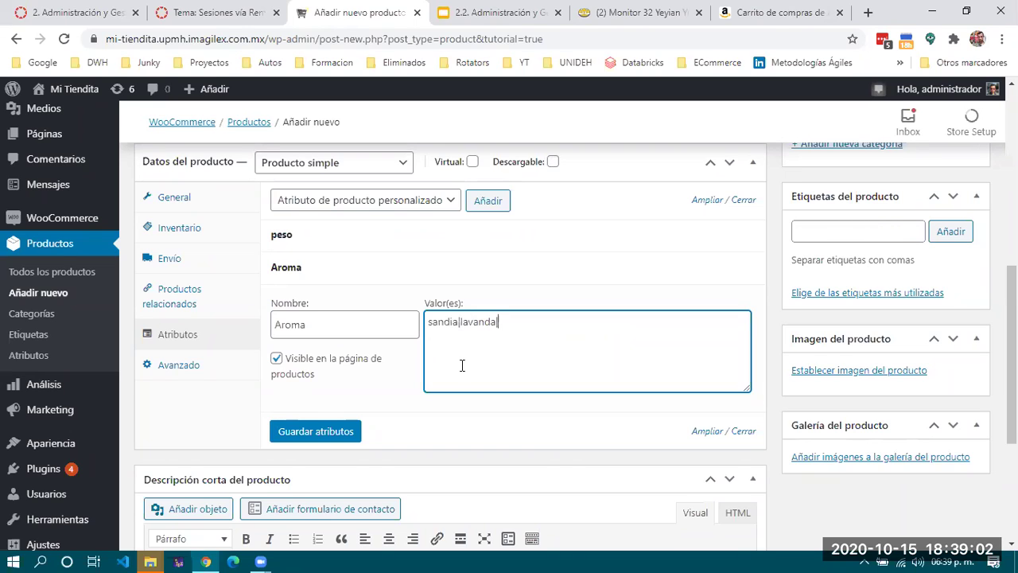
text(otros)
click(325, 435)
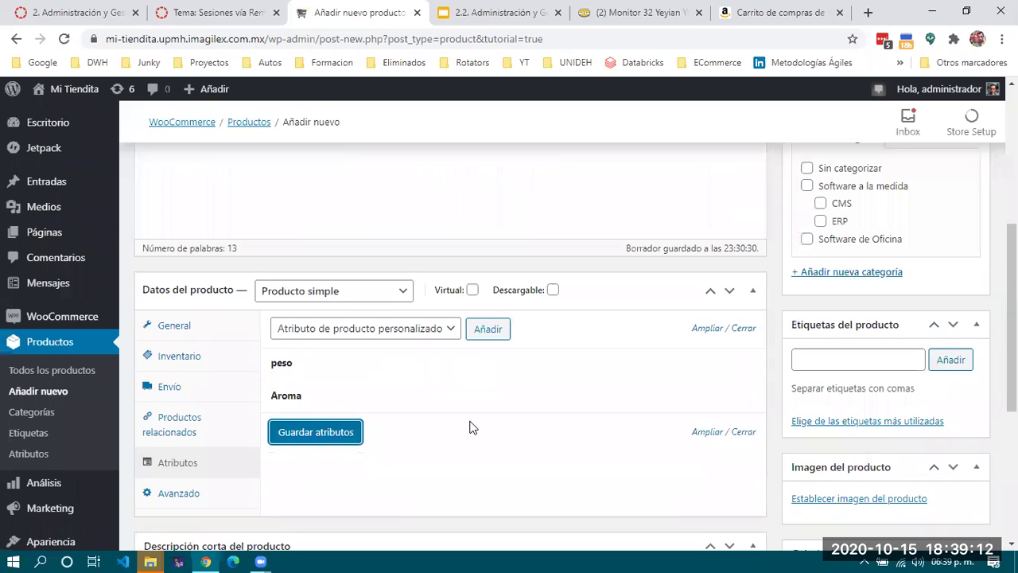
Open the product's advanced settings and examine the purchase note, menu order and reviews options
scroll(466, 390, down, 2)
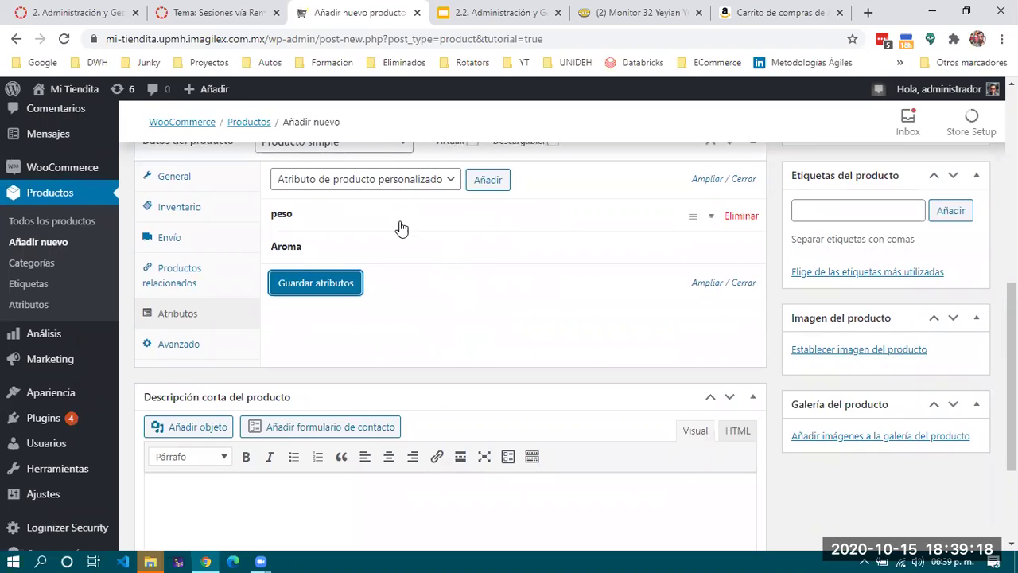
click(170, 348)
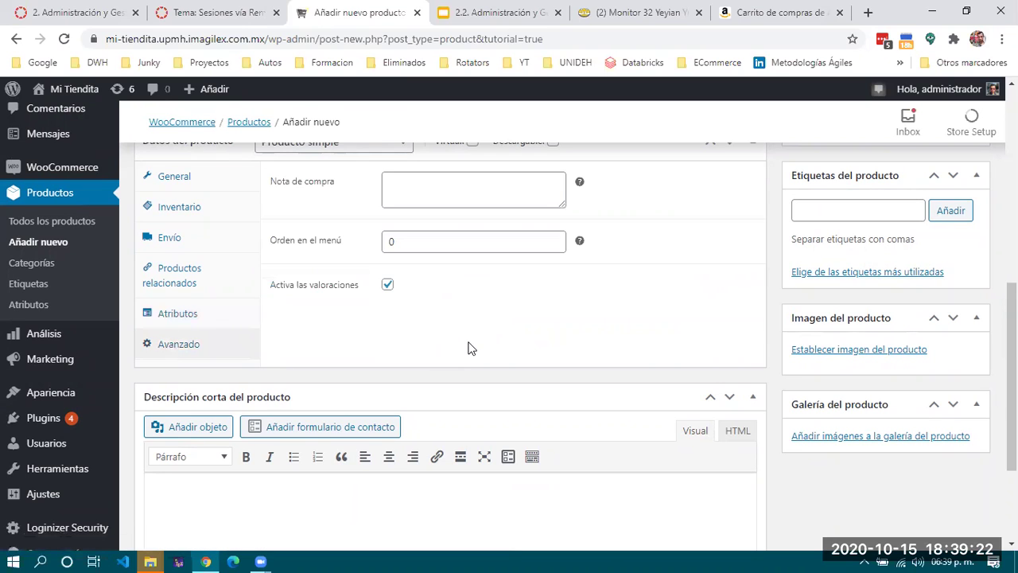
scroll(468, 348, up, 1)
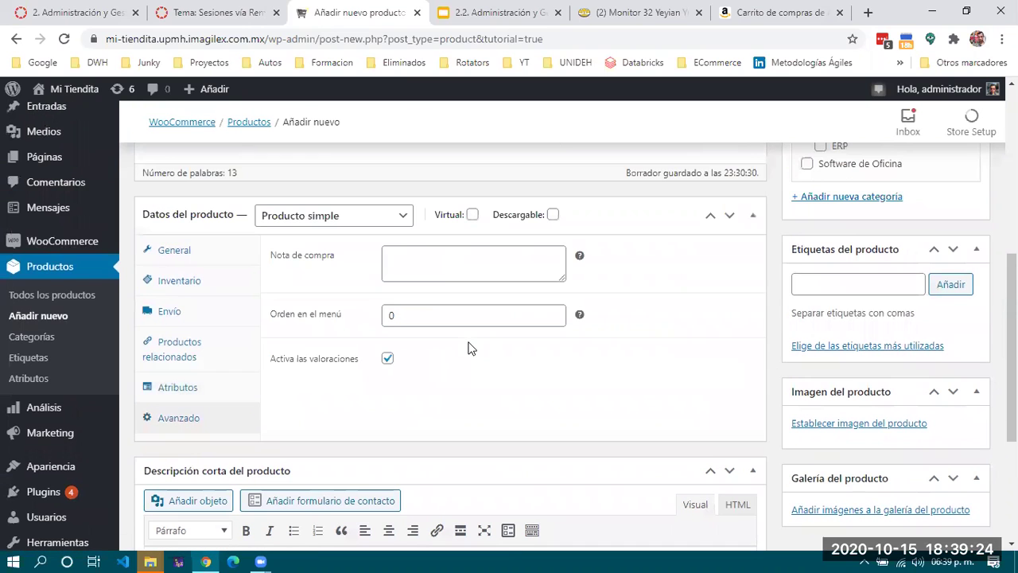
click(439, 259)
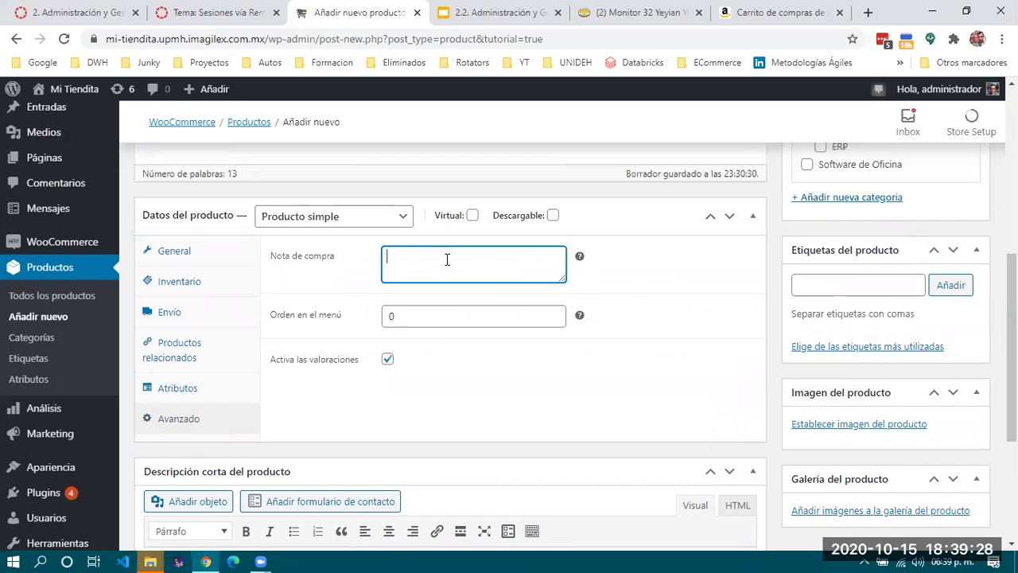
click(450, 317)
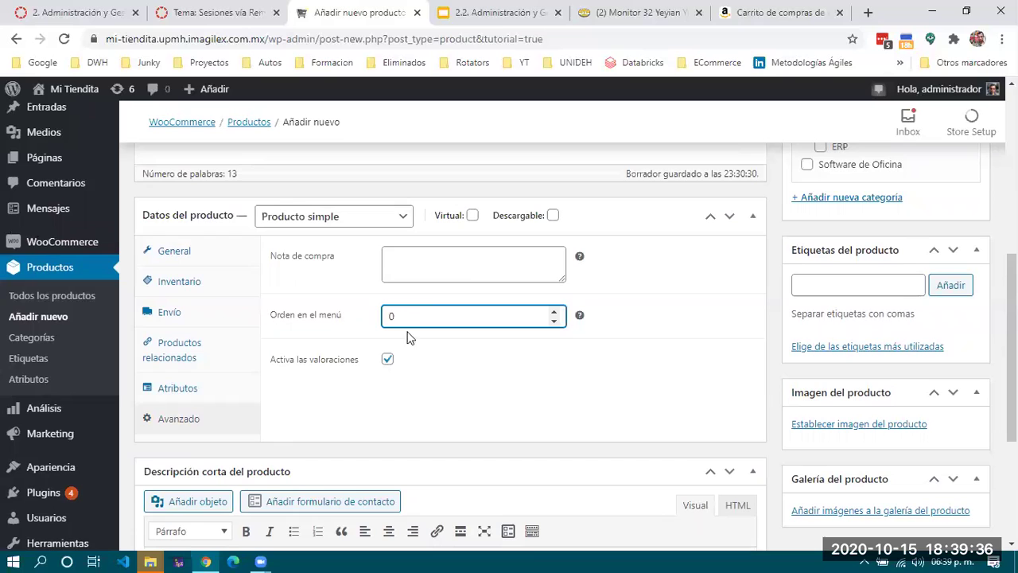
click(435, 261)
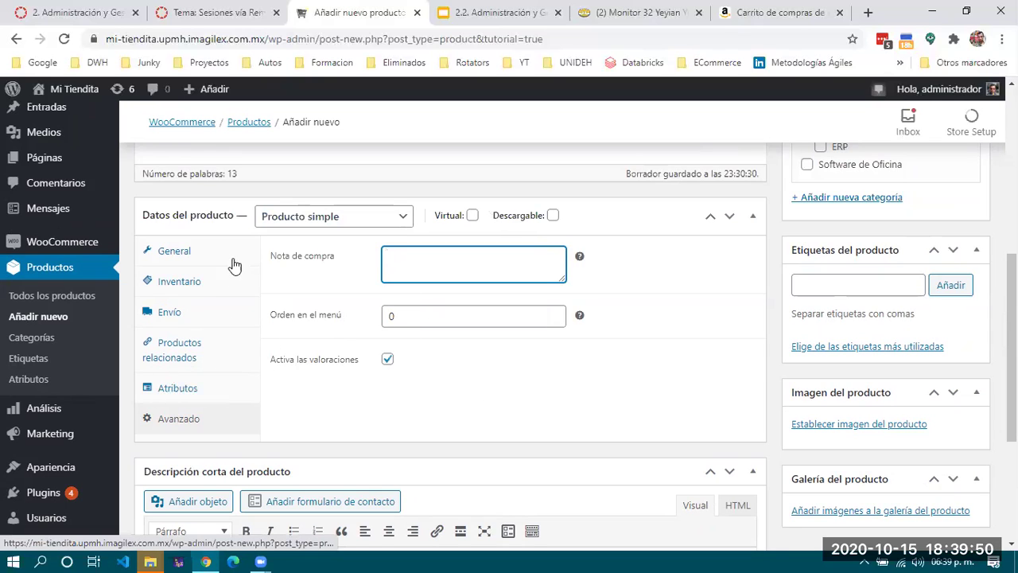
click(495, 318)
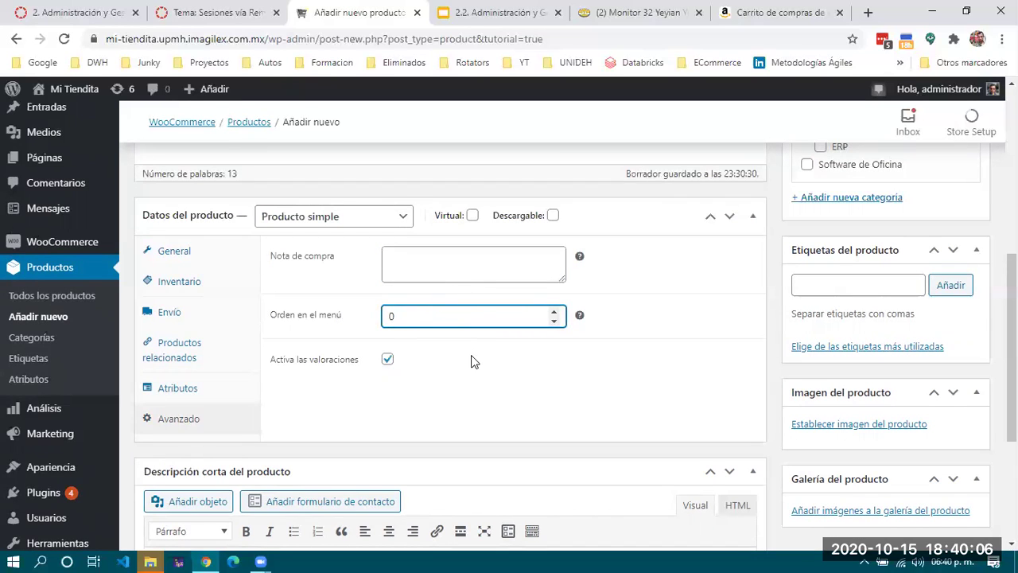
Add the line "Descripción Larga" above the existing text of the main product description, with the accent spelled correctly
scroll(472, 361, down, 2)
scroll(472, 361, down, 2)
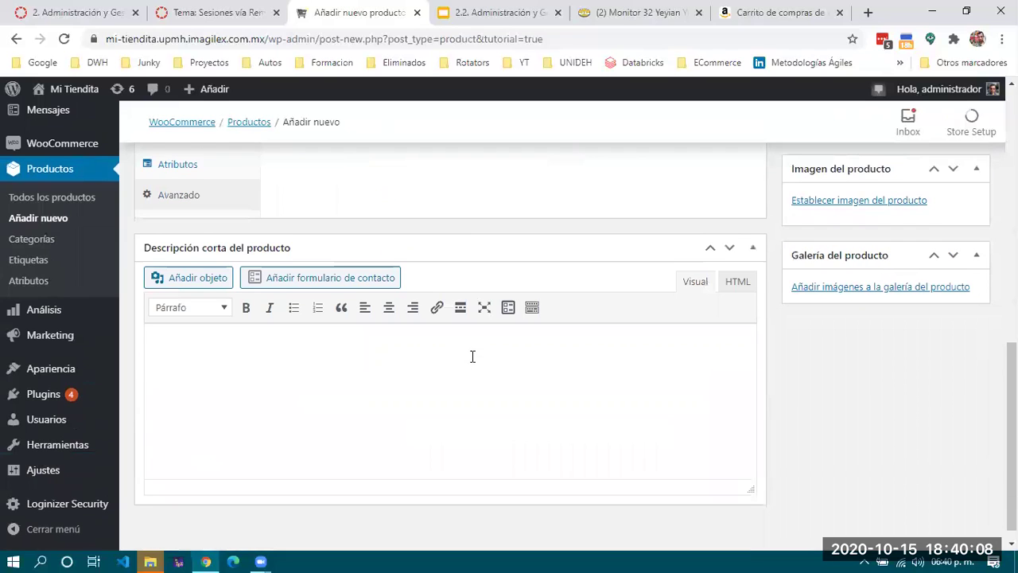
click(353, 353)
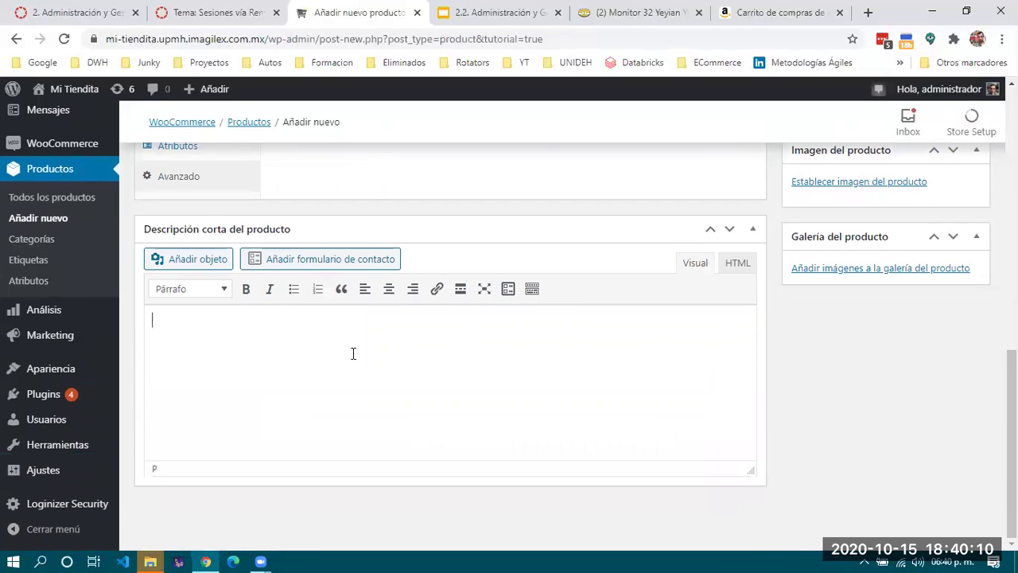
scroll(352, 353, up, 10)
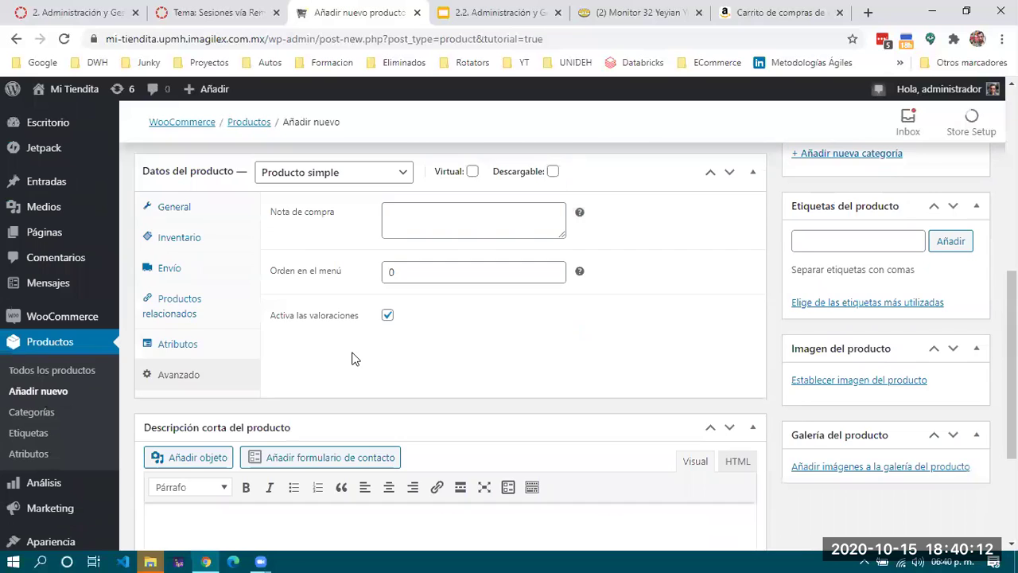
drag(156, 268, 564, 280)
click(588, 279)
text(Descric)
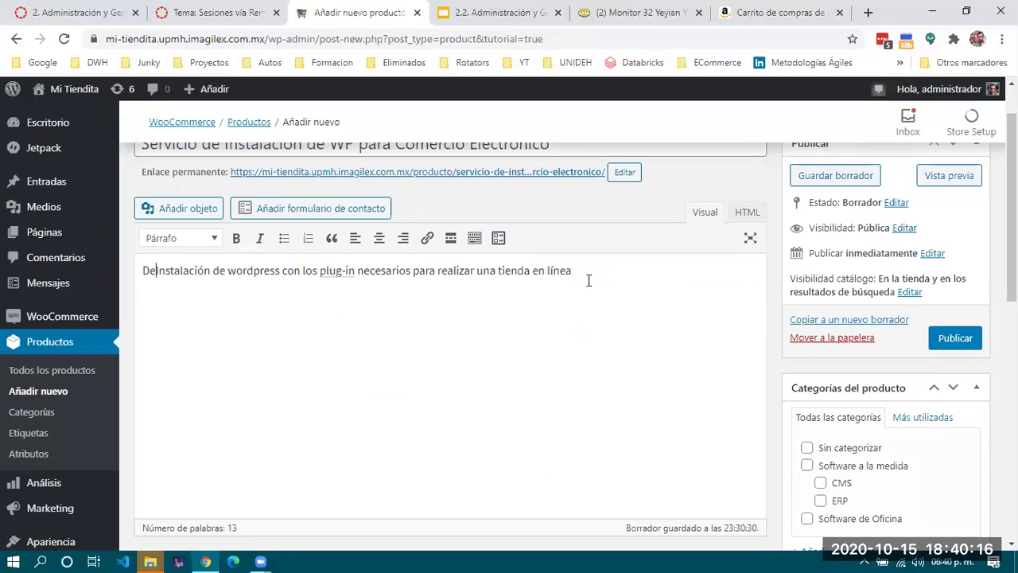
key(BackSpace)
key(BackSpace)
text(ipcion Larga)
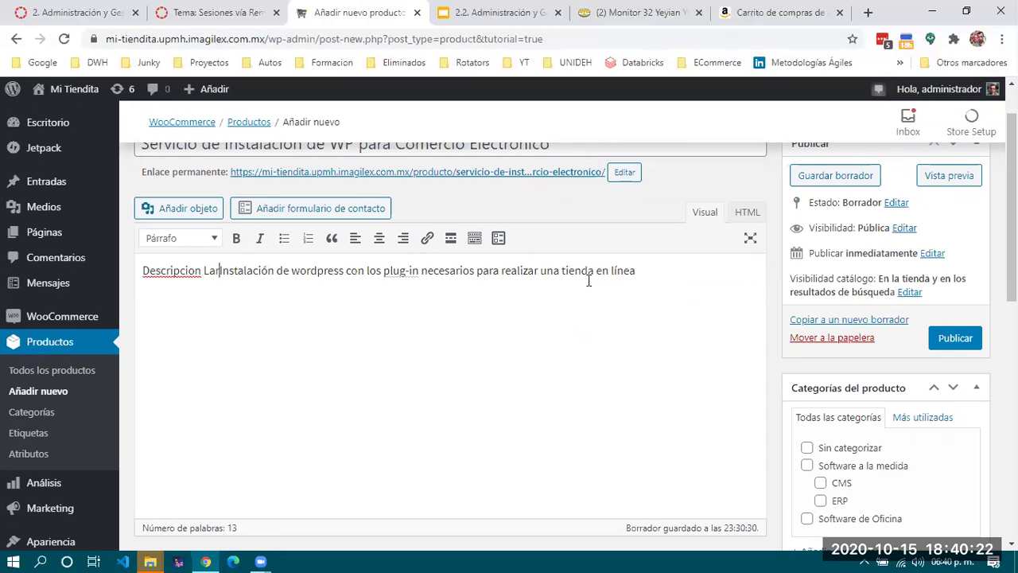
key(Return)
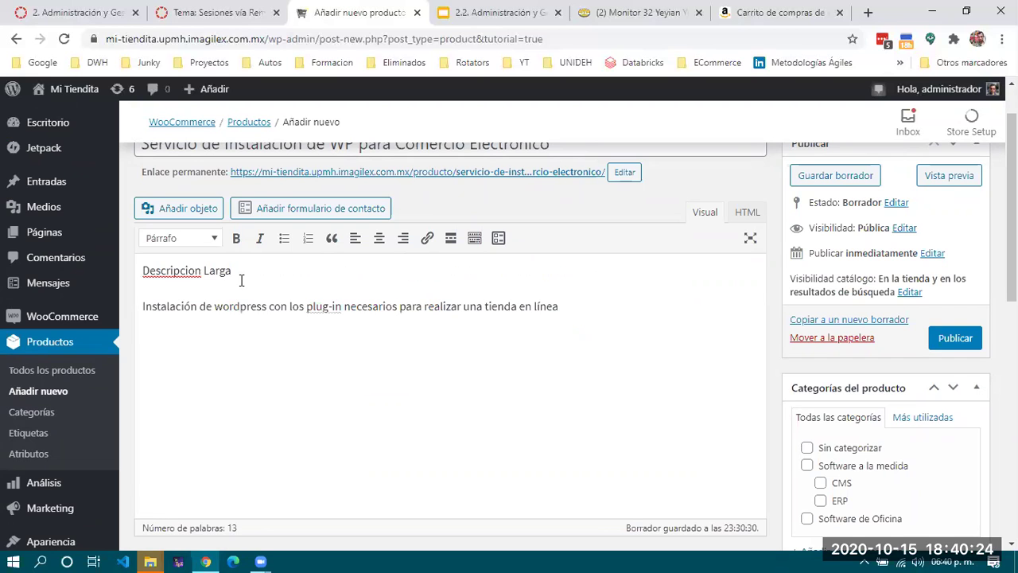
right_click(156, 273)
click(191, 278)
Enter "Descripción Corta" as the product's short description
scroll(225, 317, down, 15)
text(Descripción Corta)
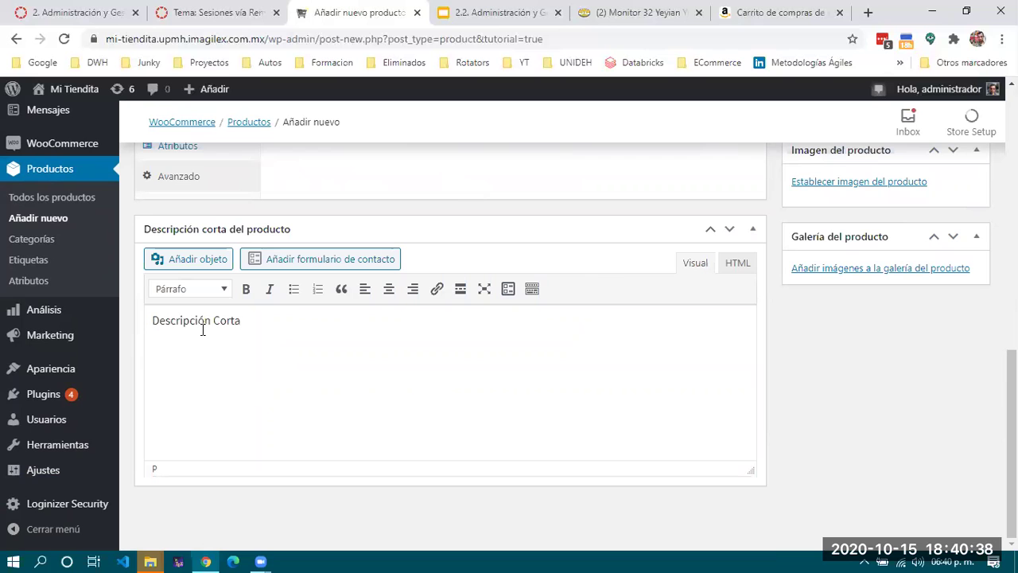
click(261, 402)
Compare the main product description with the short description, examining the long description's heading and body text
scroll(261, 402, up, 1)
scroll(263, 390, up, 7)
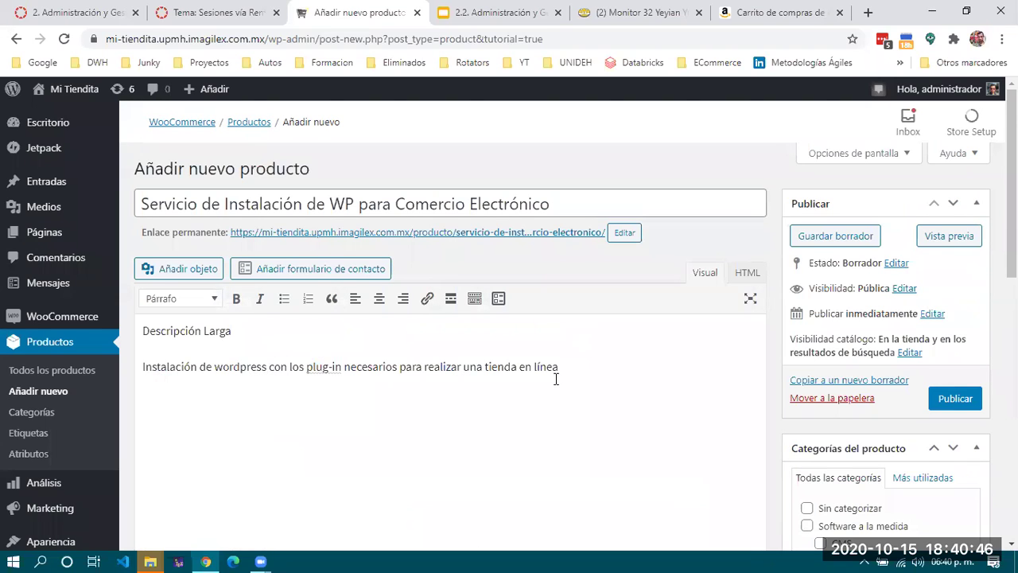
scroll(556, 379, down, 1)
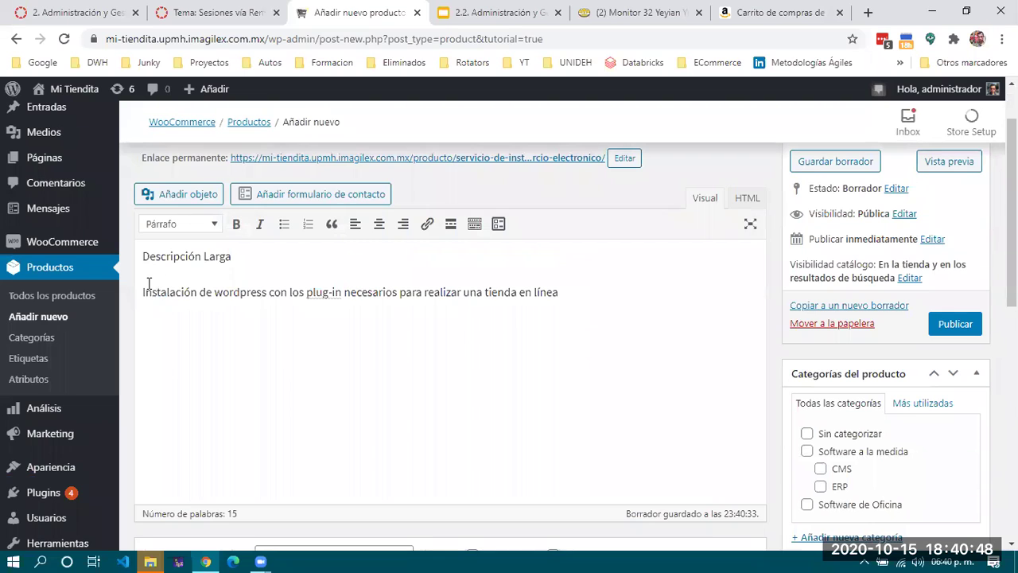
drag(155, 257, 289, 259)
click(307, 268)
scroll(338, 371, down, 10)
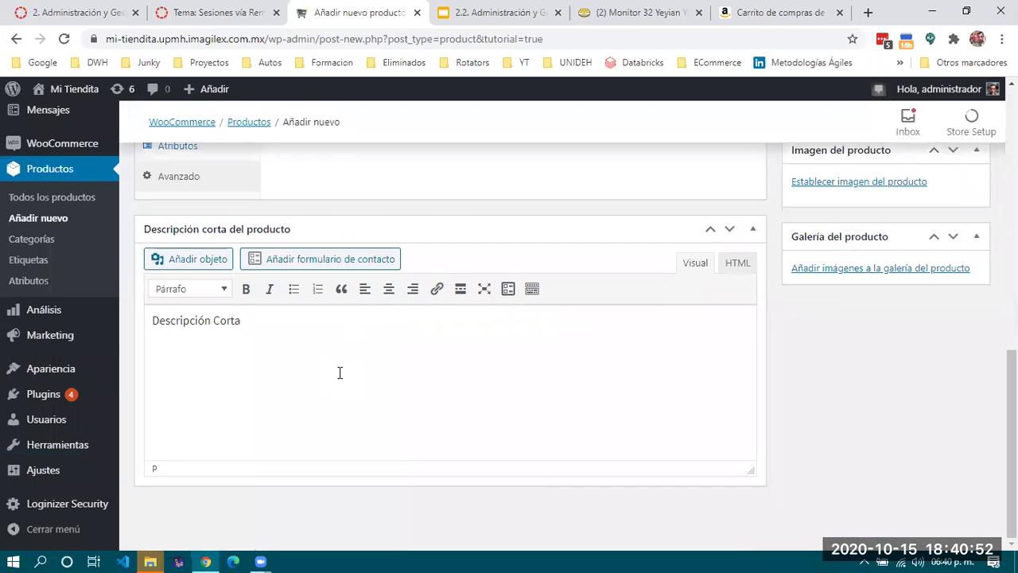
scroll(340, 372, up, 10)
scroll(329, 271, down, 4)
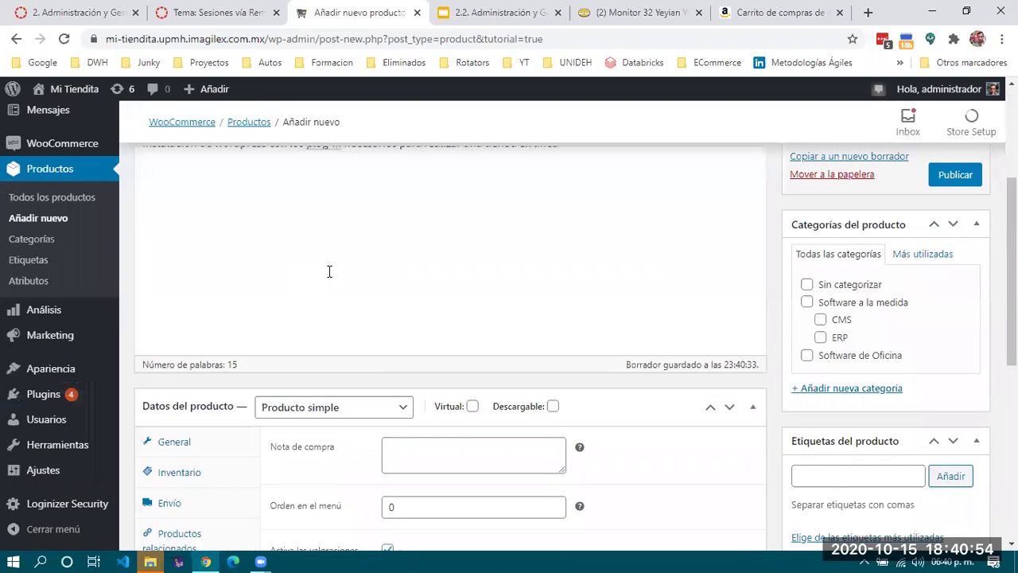
scroll(276, 292, up, 3)
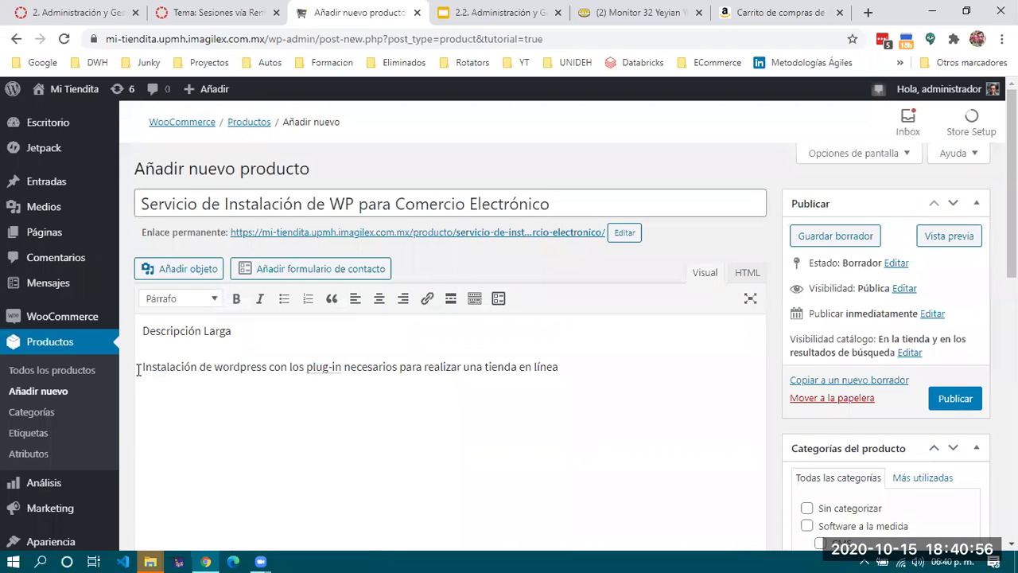
drag(579, 365, 147, 350)
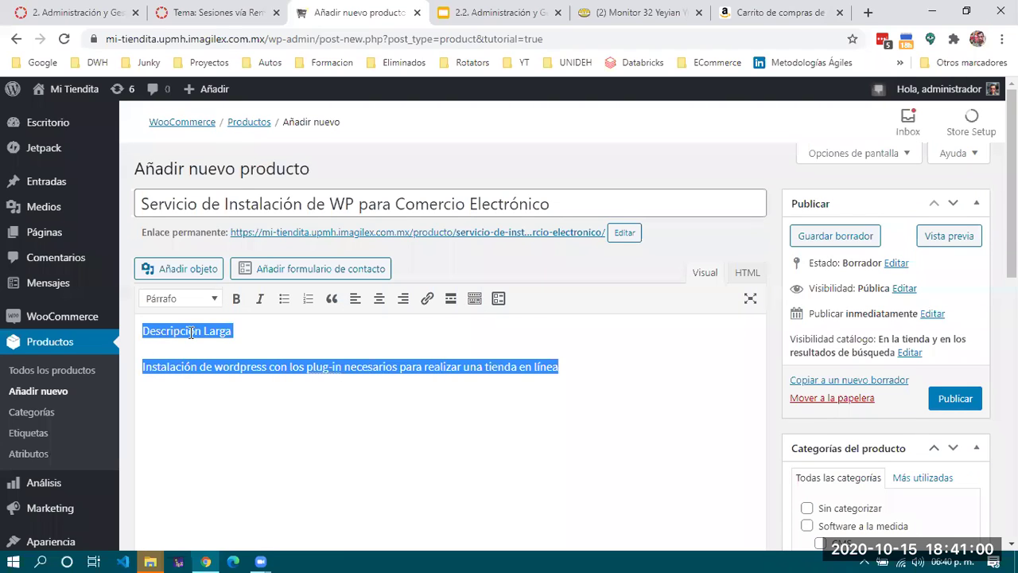
click(209, 357)
click(440, 364)
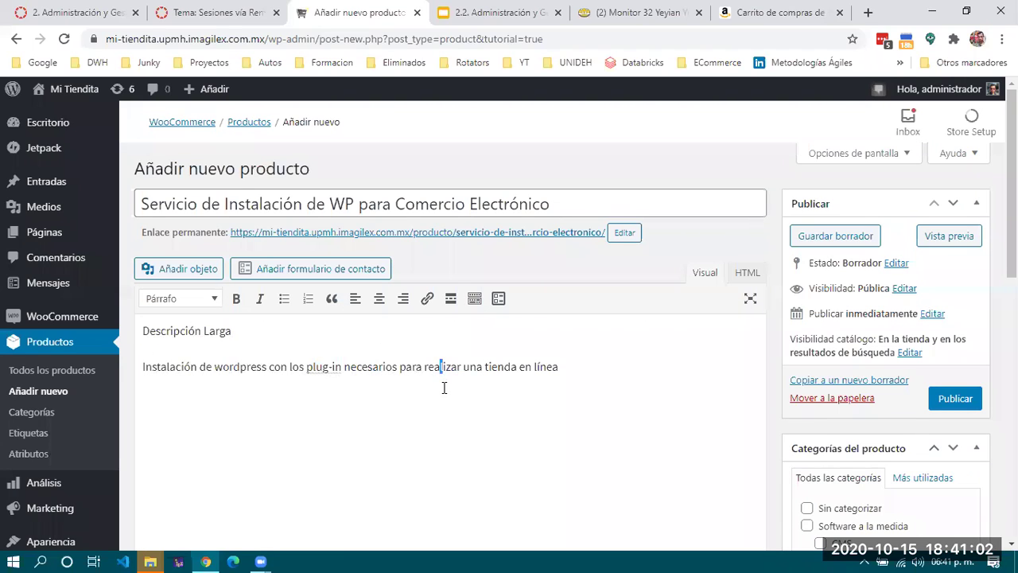
drag(423, 367, 126, 321)
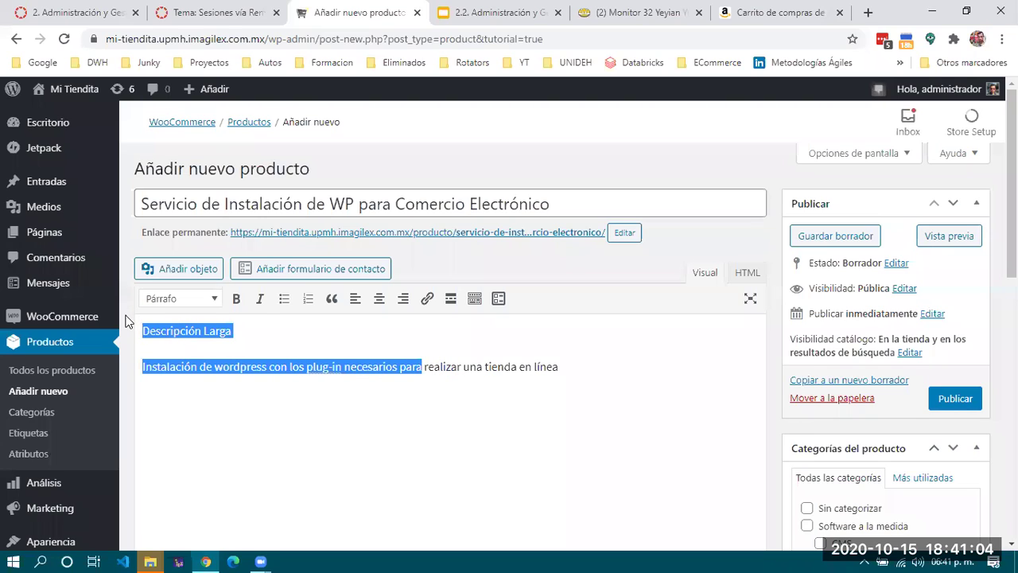
click(202, 365)
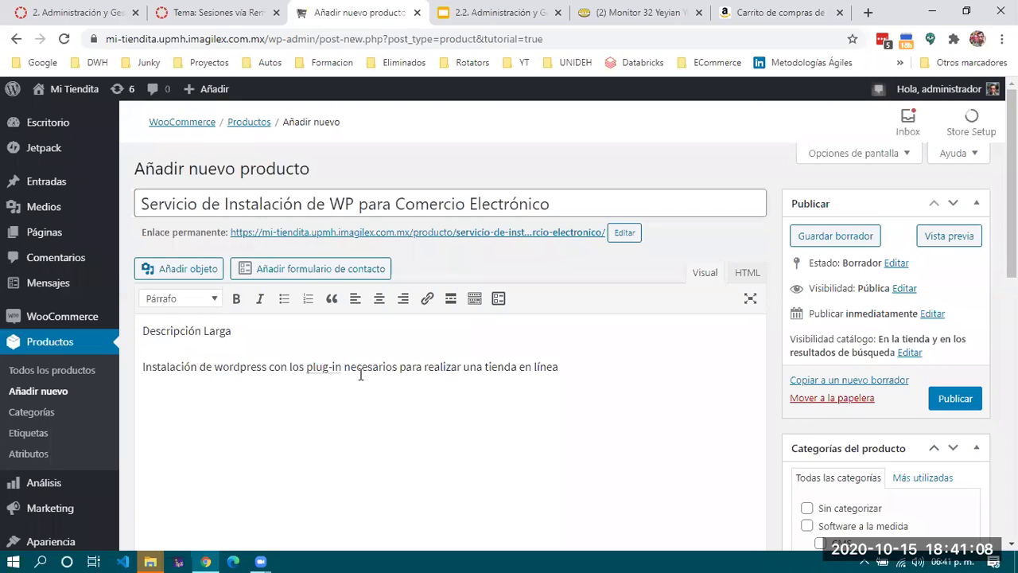
click(396, 367)
Review the product's title, long description and short description one after another
drag(145, 168, 326, 175)
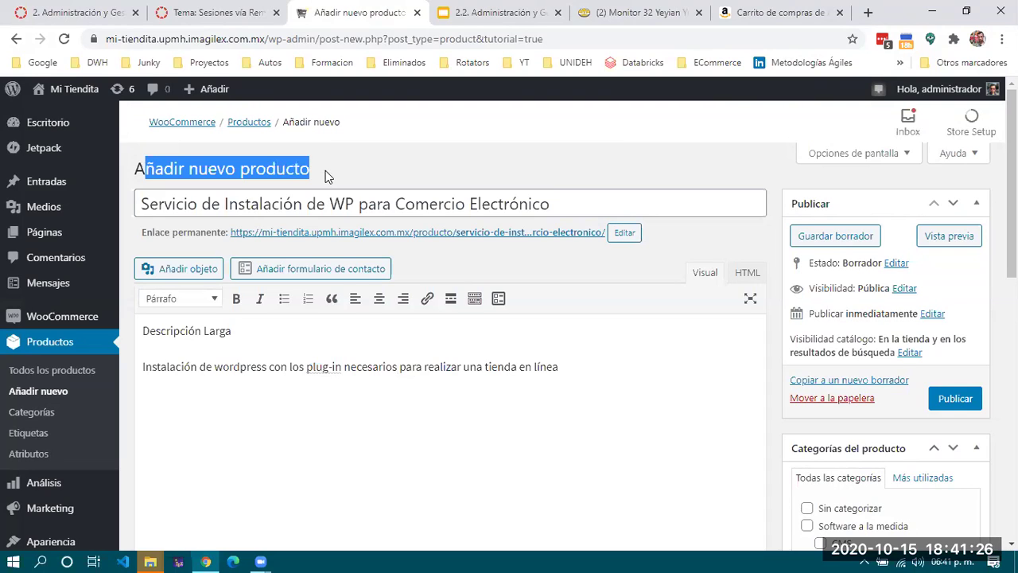
click(464, 204)
drag(552, 204, 137, 202)
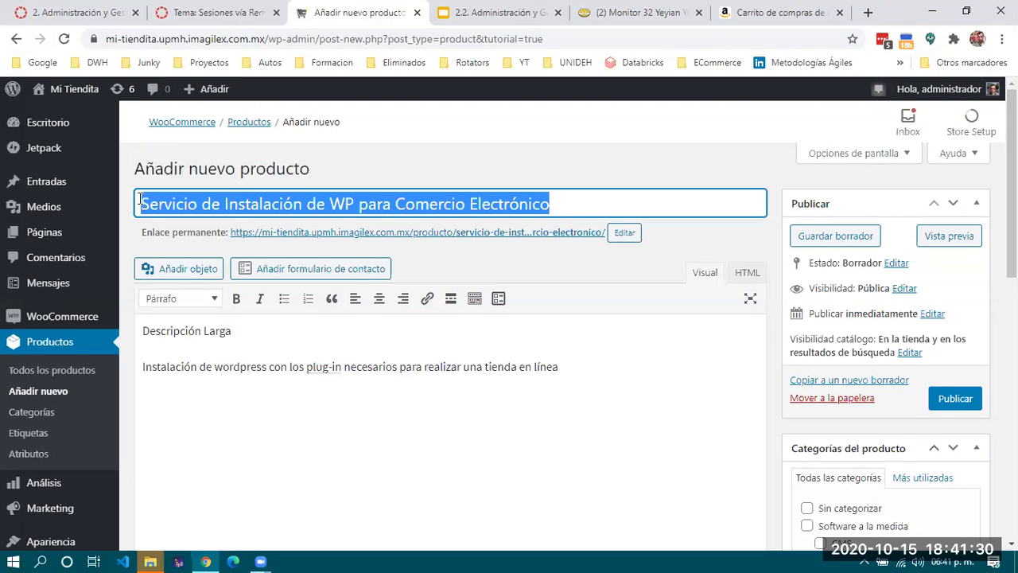
click(308, 202)
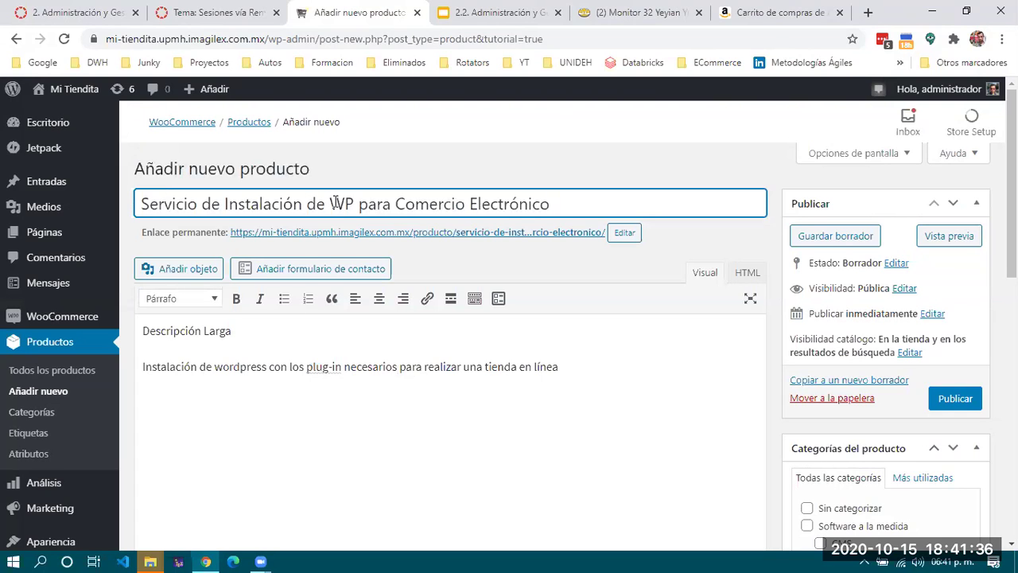
scroll(335, 203, down, 1)
scroll(335, 205, down, 1)
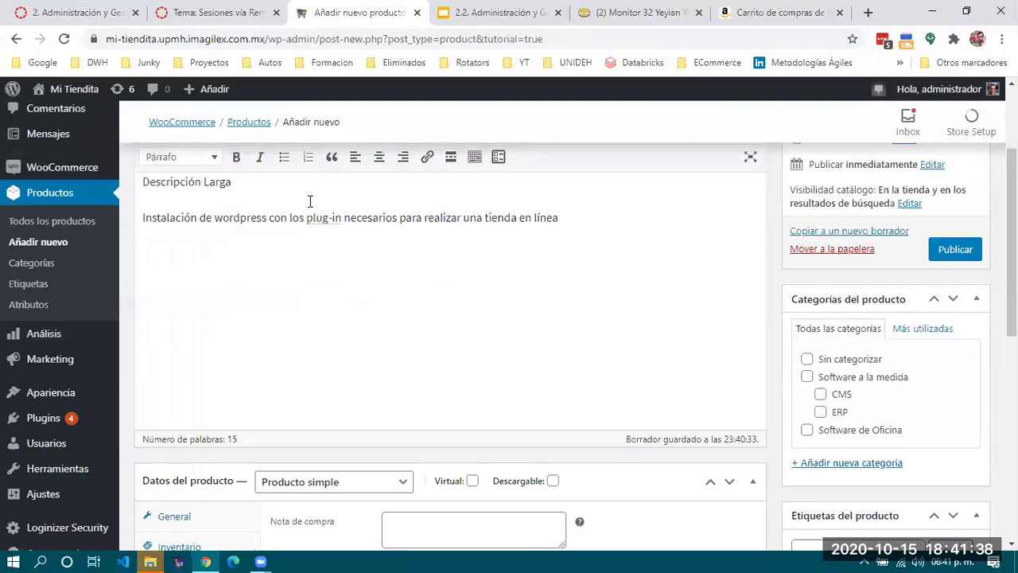
drag(142, 182, 611, 231)
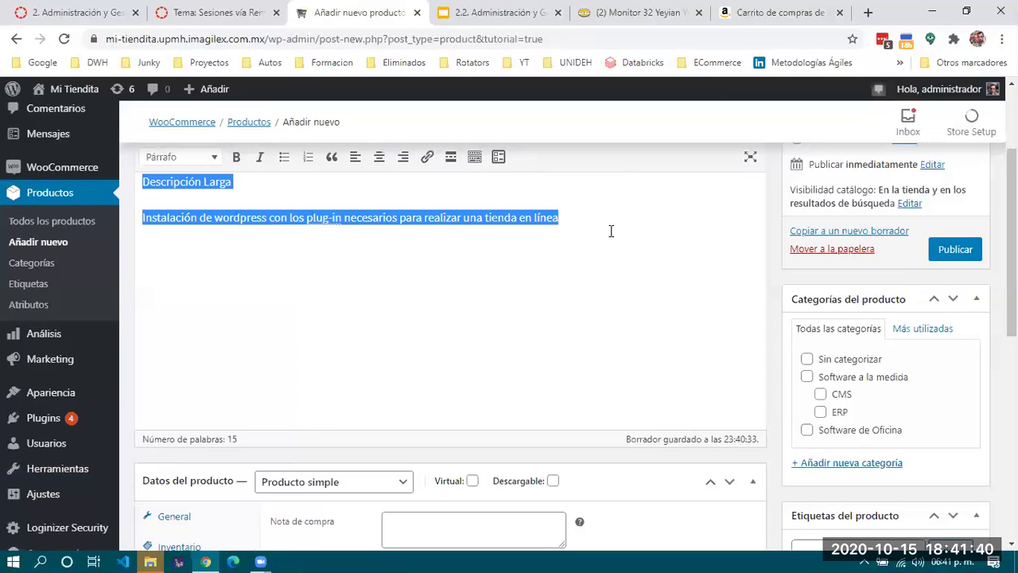
click(611, 231)
scroll(609, 230, down, 5)
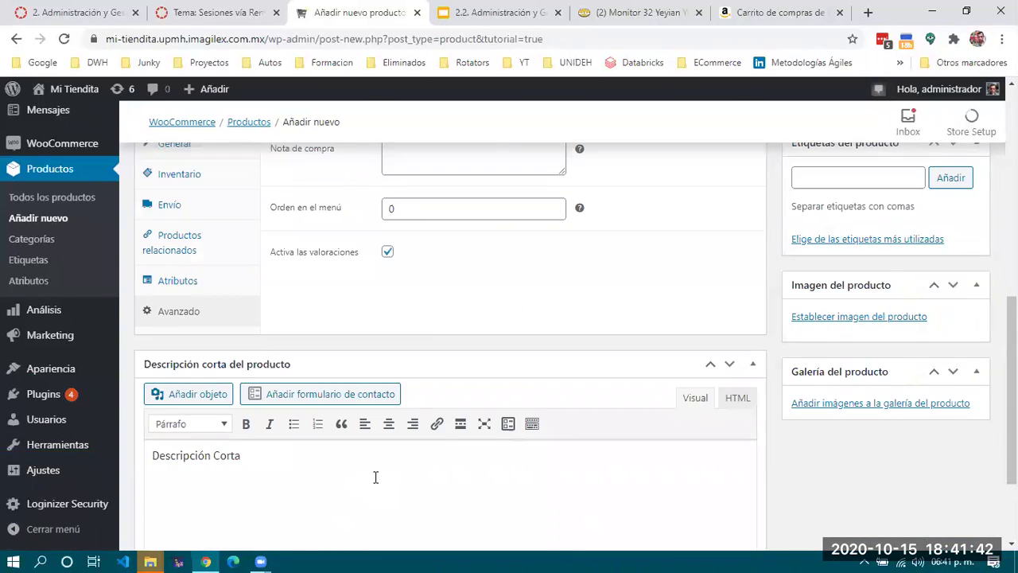
click(346, 488)
scroll(346, 488, up, 5)
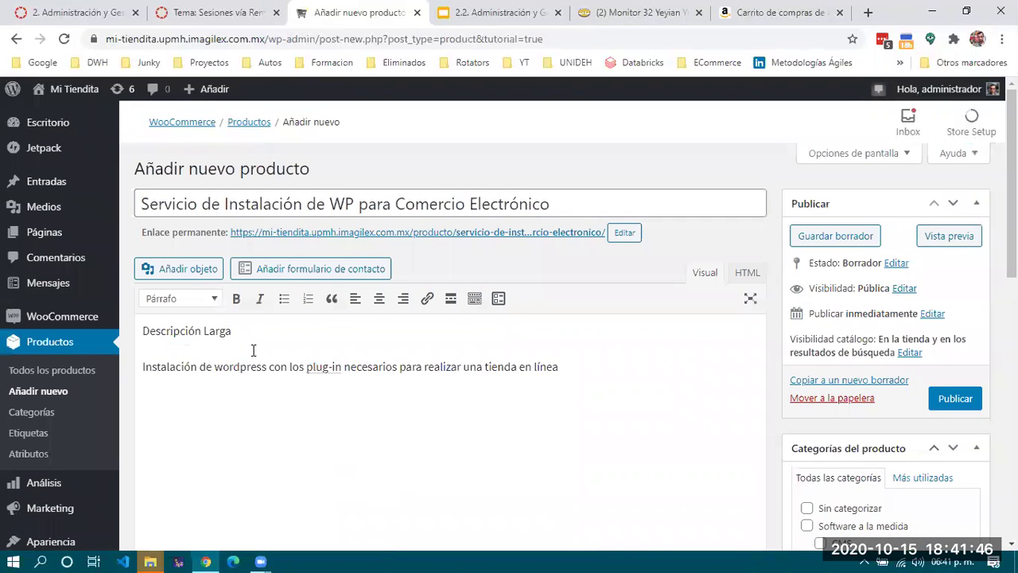
click(249, 204)
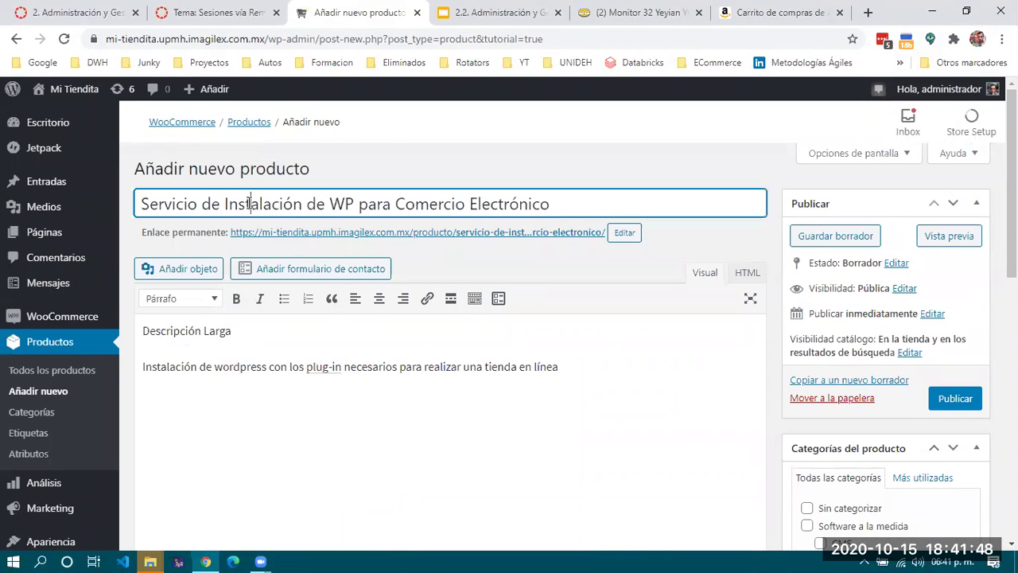
click(205, 335)
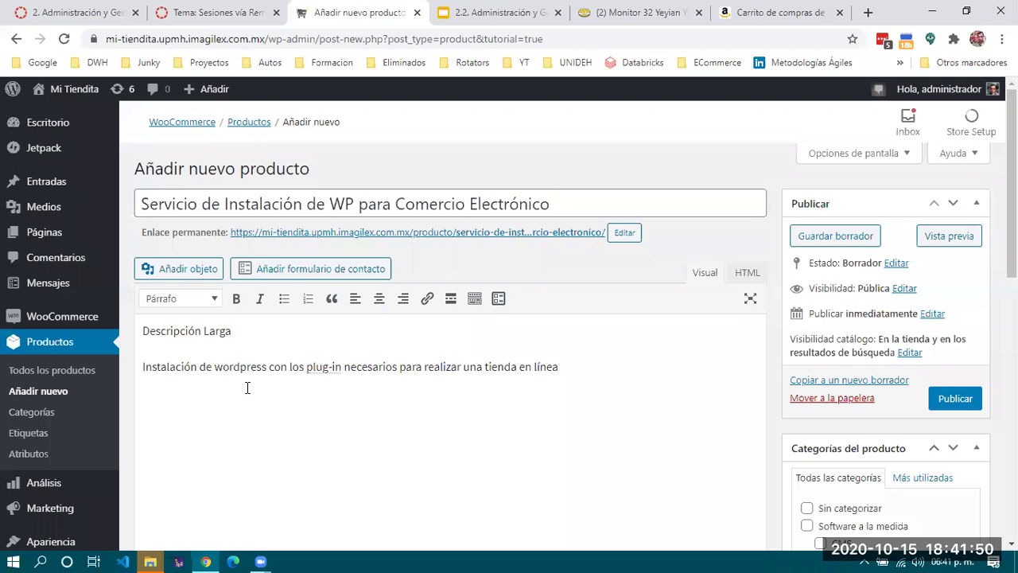
Expand "WP" in the product title so it reads "Servicio de Instalación de WordPress para Comercio Electrónico"
scroll(247, 387, down, 1)
scroll(248, 387, down, 7)
click(263, 358)
scroll(275, 374, up, 8)
click(351, 205)
text(ordP)
key(BackSpace)
key(Right)
text(ress)
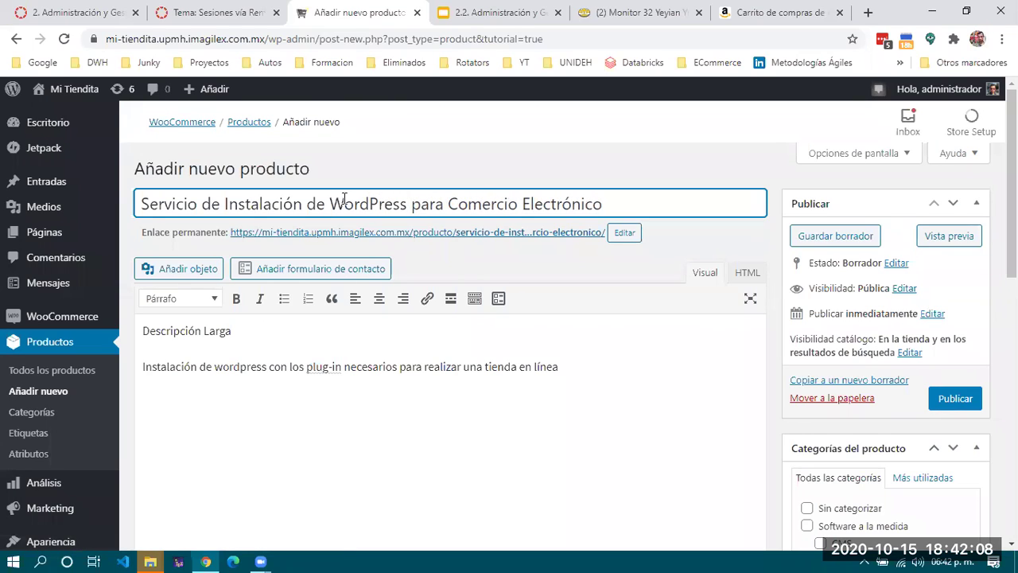
Add a paragraph below the long description's sentence that repeats the word "Wordpress" ten times
click(609, 389)
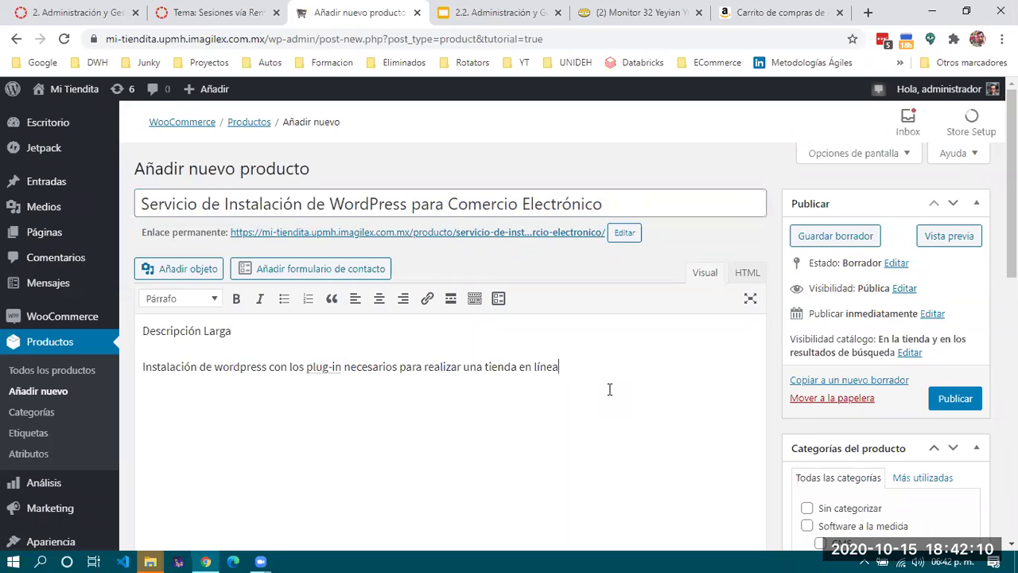
key(Return)
key(Return)
text(Wordpress)
key(shift+Home)
key(ctrl+c)
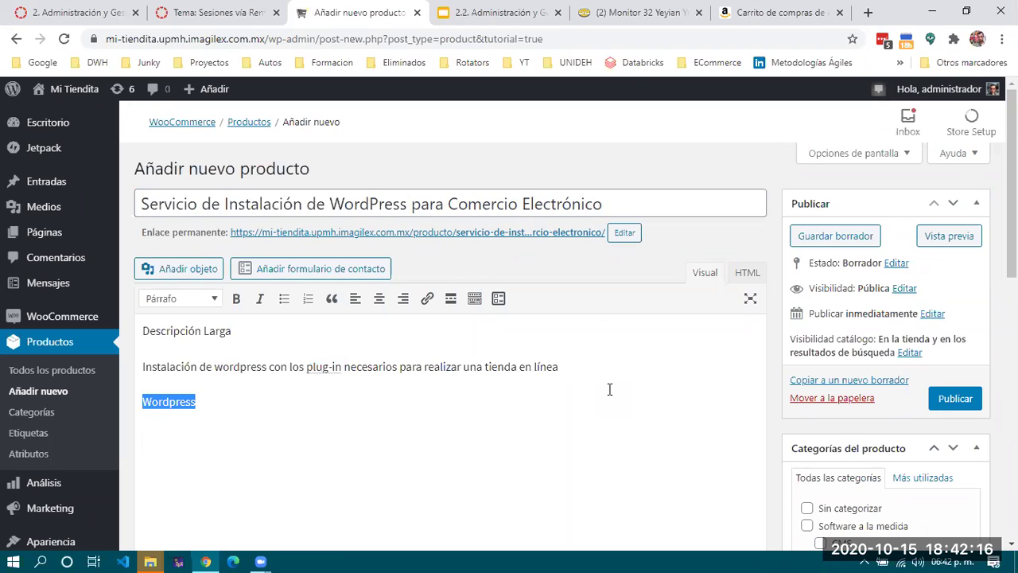
key(End)
key(ctrl+v)
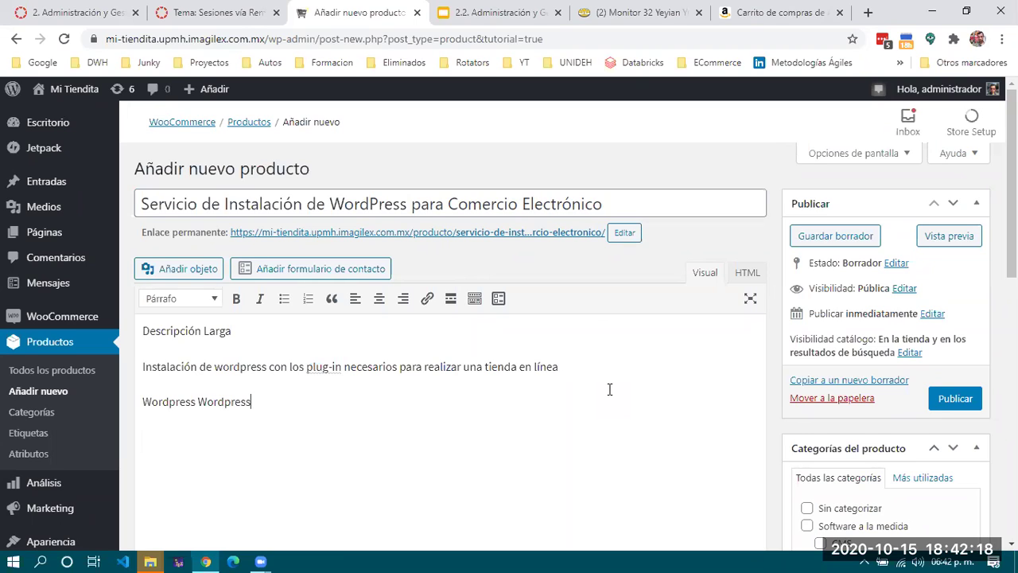
key(ctrl+v)
key(ctrl+v)
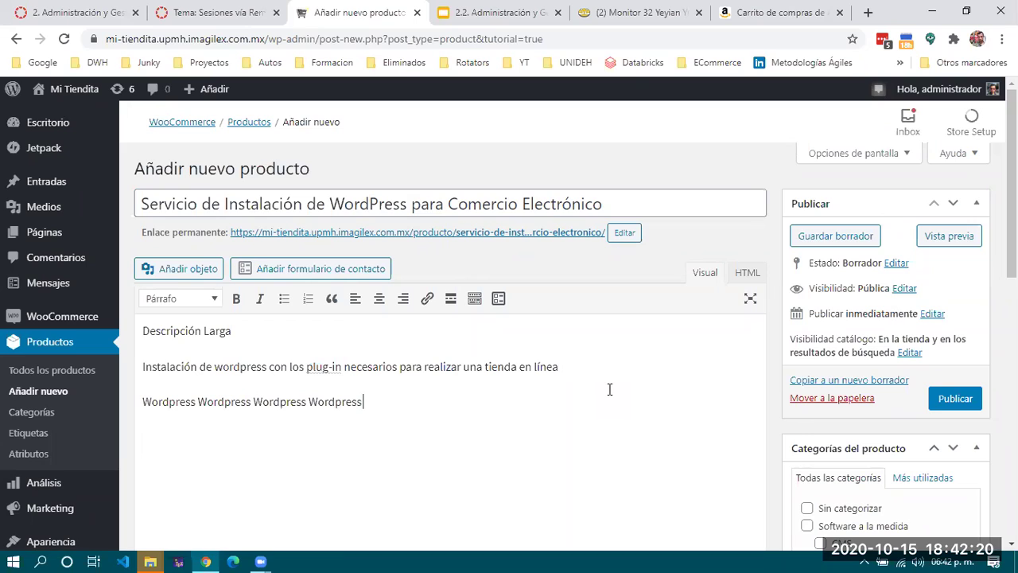
key(ctrl+v)
key(ctrl+v)
key(ctrl+v)
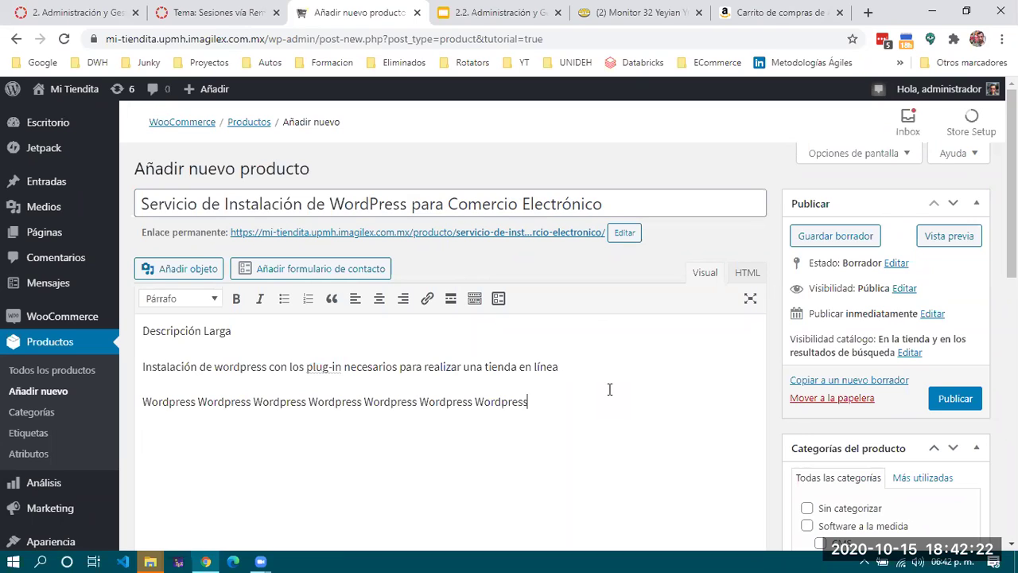
key(ctrl+v)
key(ctrl+v)
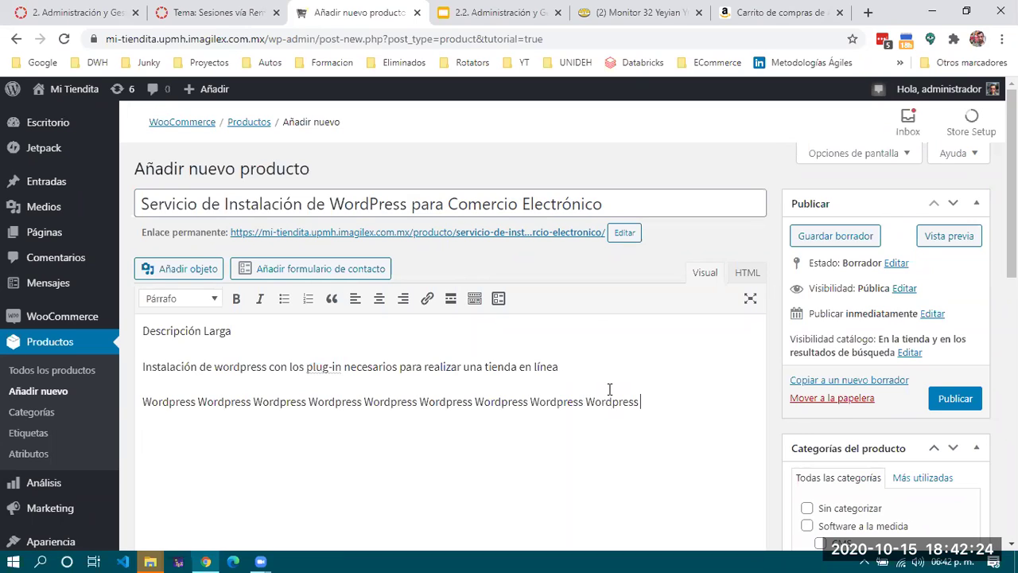
key(ctrl+v)
Duplicate the line of repeated "Wordpress" words until the paragraph fills several lines of the long description
key(shift+Home)
key(ctrl+c)
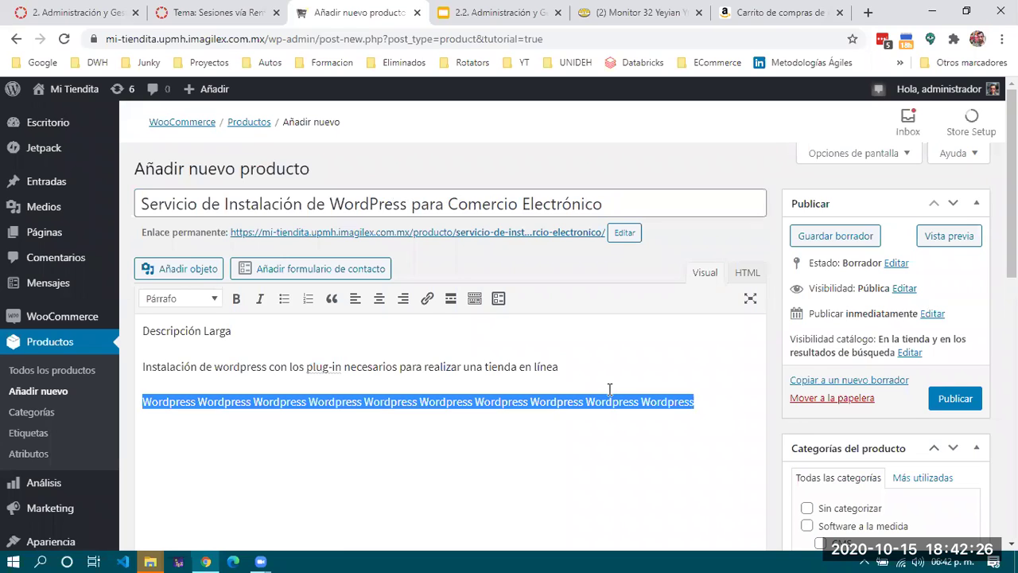
key(End)
key(ctrl+v)
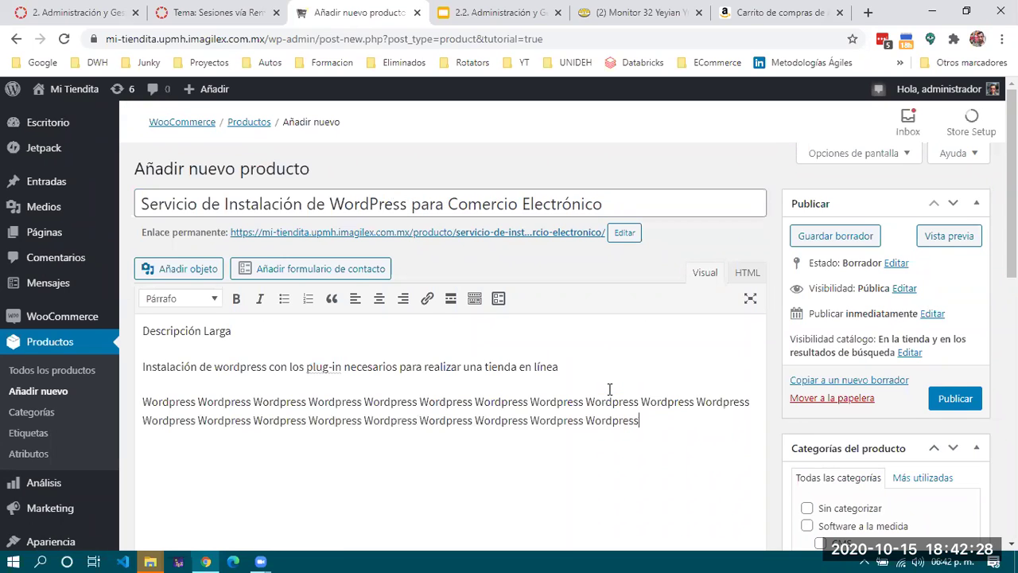
text(Wordpress Wordpress Wordpress Wordpress Wordpress Wordpress Wordpress Wordpress Wordpress)
text(Wordpress Wordpress Wordpress Wordpress Wordpress Wordpress Wordpress Wordpress Wordpress)
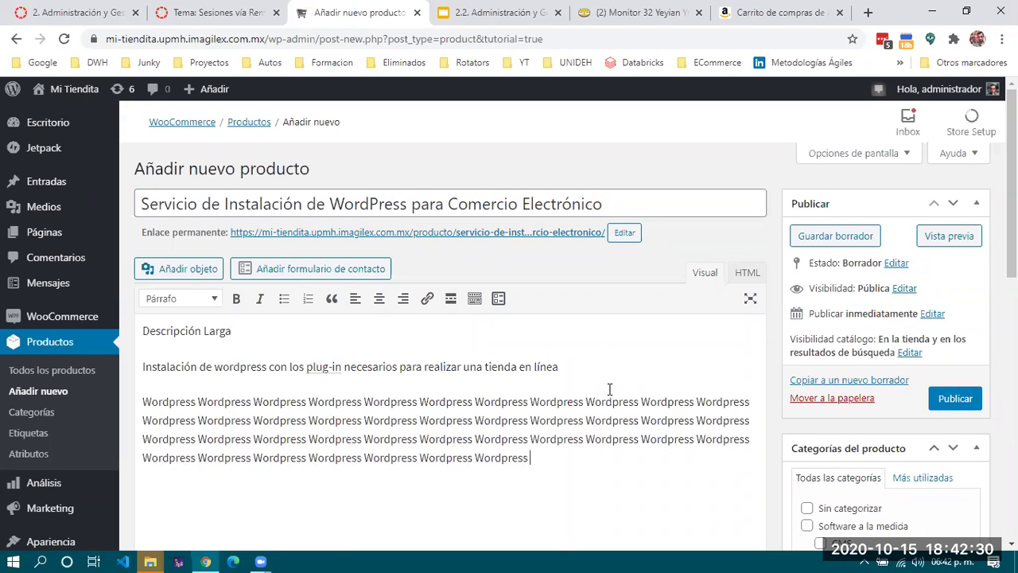
text(Wordpress Wordpress Wordpress Wordpress Wordpress Wordpress Wordpress Wordpress Wordpress)
key(ctrl+v)
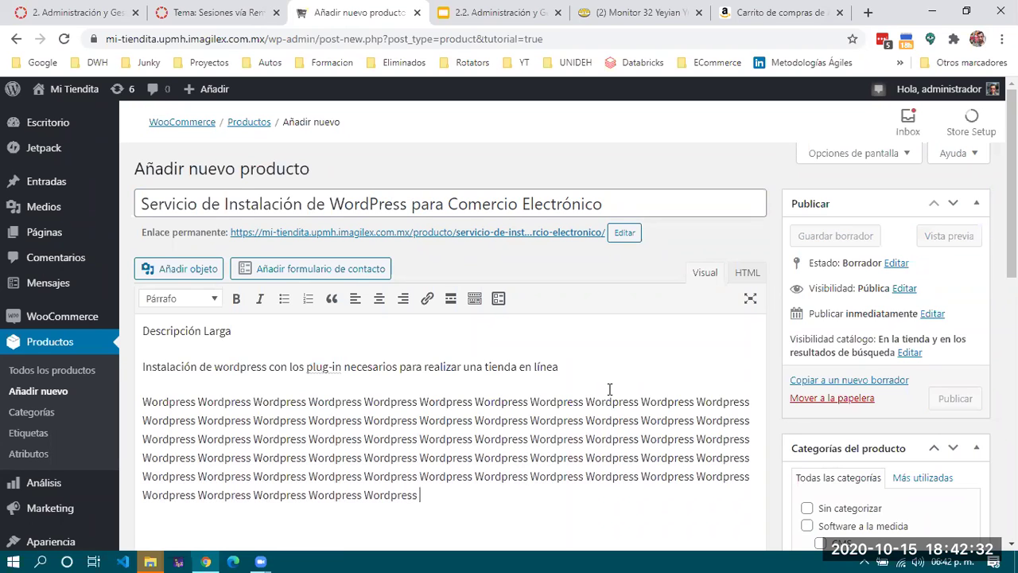
key(ctrl+v)
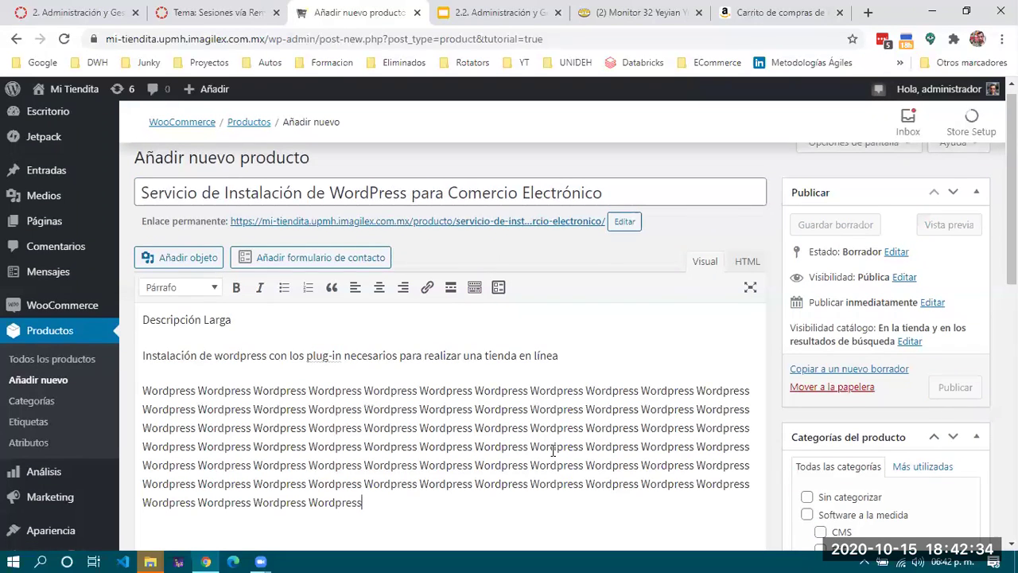
scroll(537, 440, down, 4)
scroll(539, 439, up, 3)
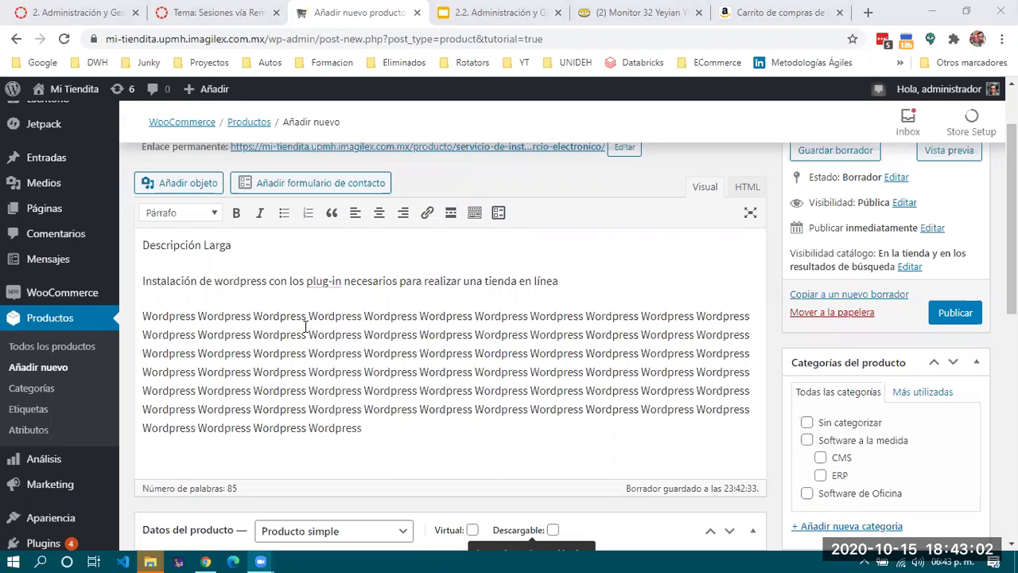
Delete the whole paragraph of repeated "Wordpress" words from the long description
drag(381, 427, 144, 316)
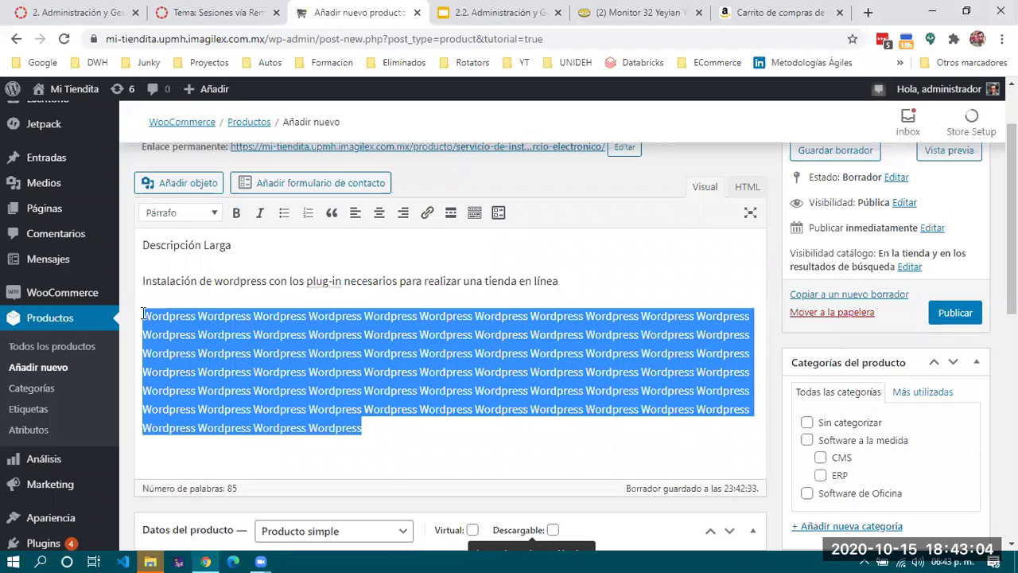
click(217, 335)
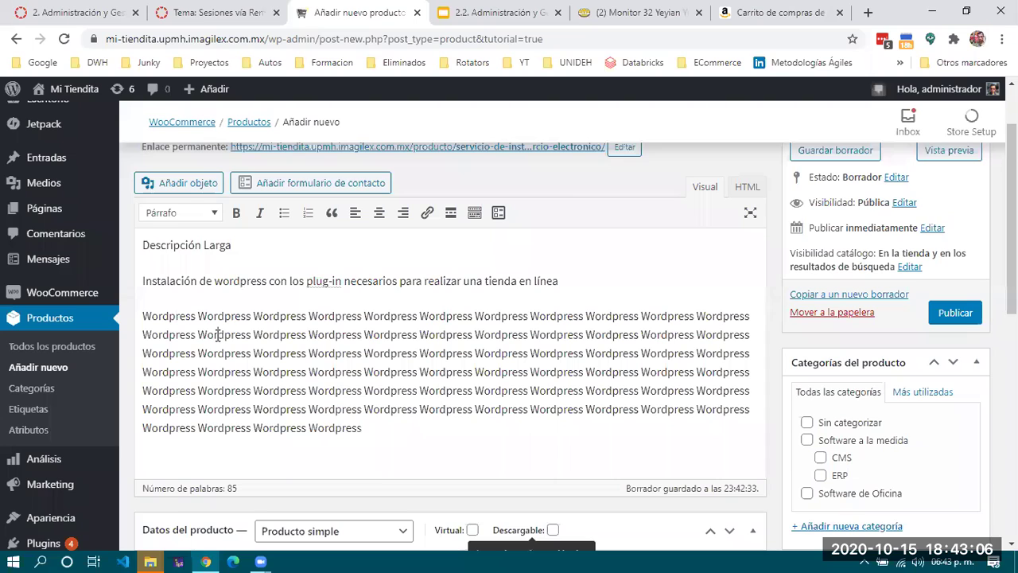
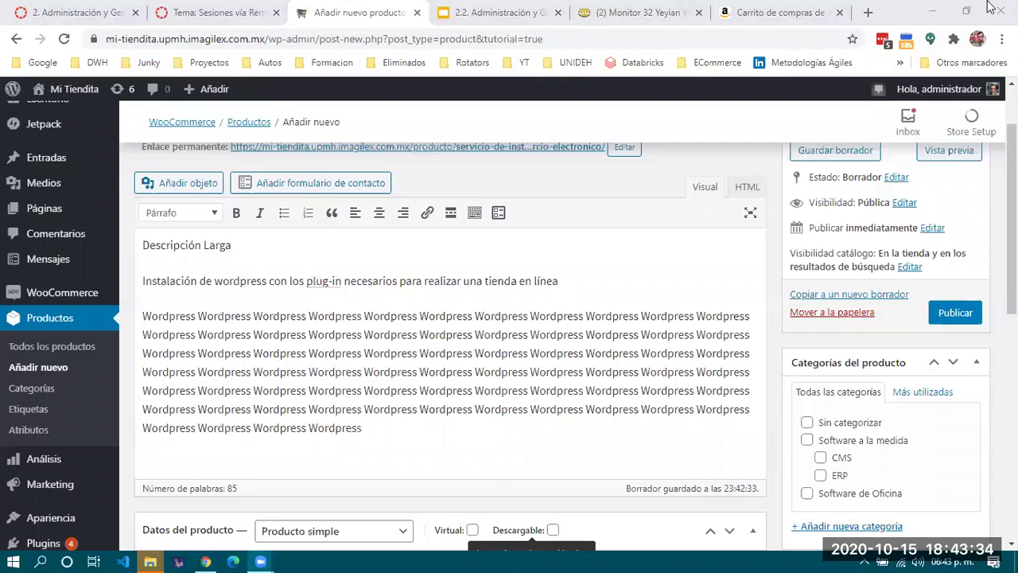
drag(363, 427, 141, 316)
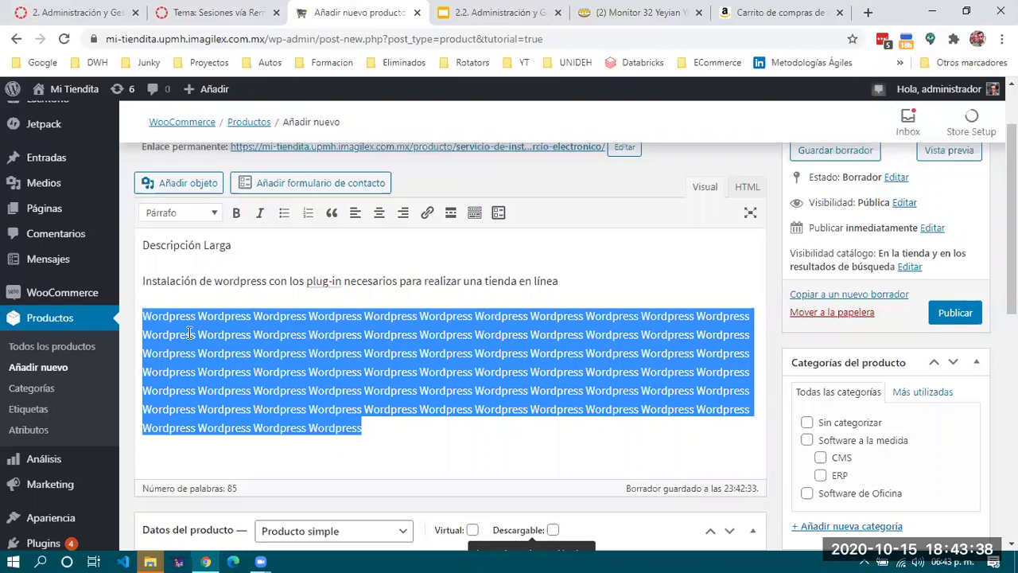
click(313, 356)
drag(379, 427, 109, 319)
key(BackSpace)
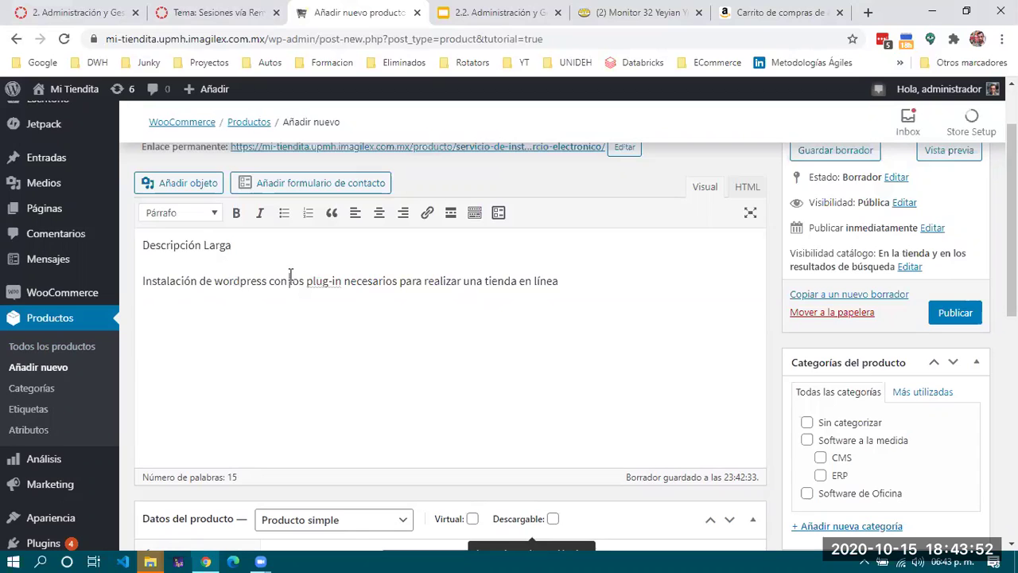
Compare the keywords in the long description's sentence with "WordPress" and "Comercio Electrónico" in the product title
click(242, 281)
click(572, 276)
drag(480, 284, 324, 289)
click(583, 286)
double_click(231, 281)
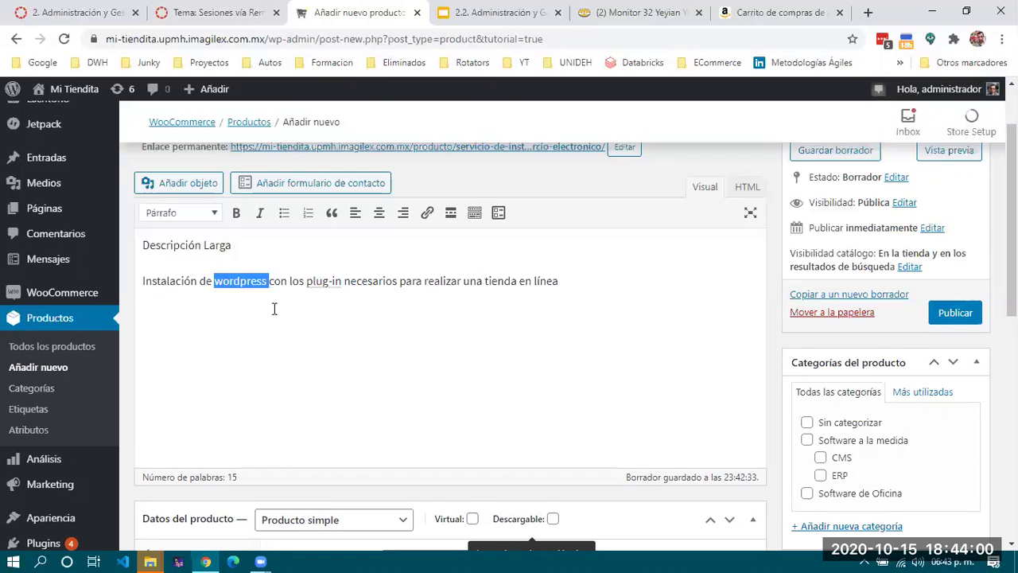
scroll(336, 218, up, 1)
drag(329, 203, 408, 205)
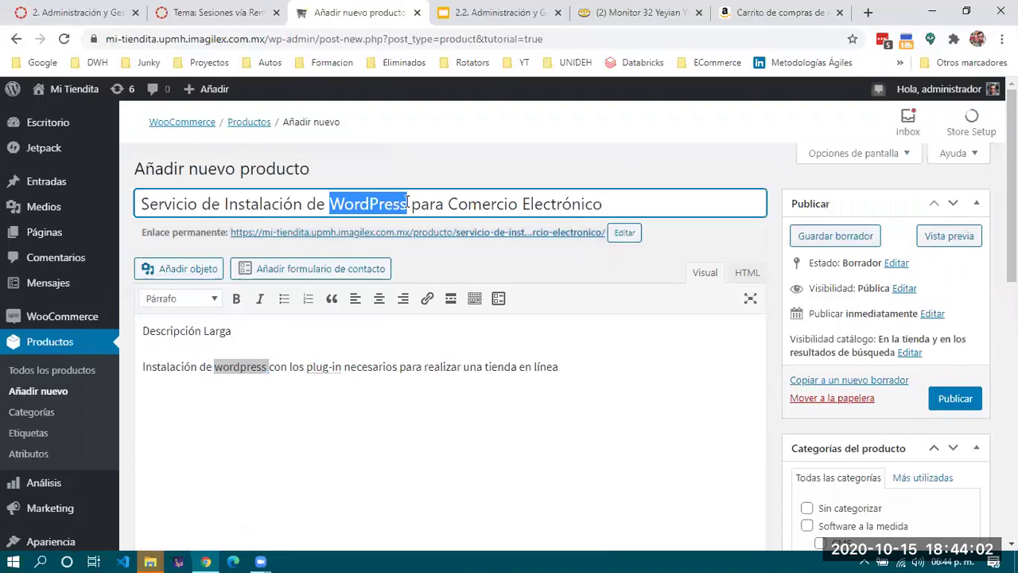
click(447, 204)
shift+click(622, 199)
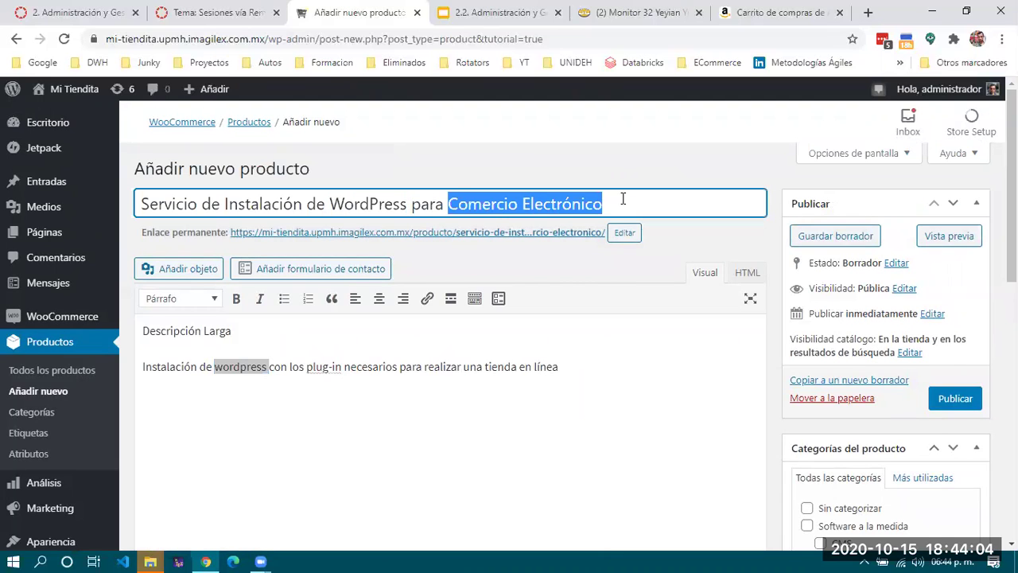
click(225, 378)
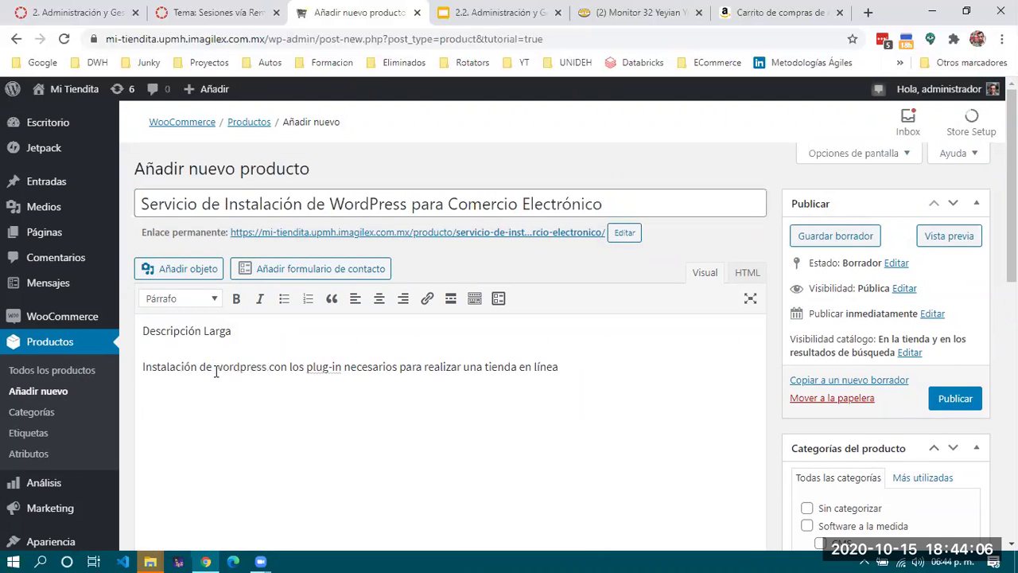
drag(266, 367, 199, 367)
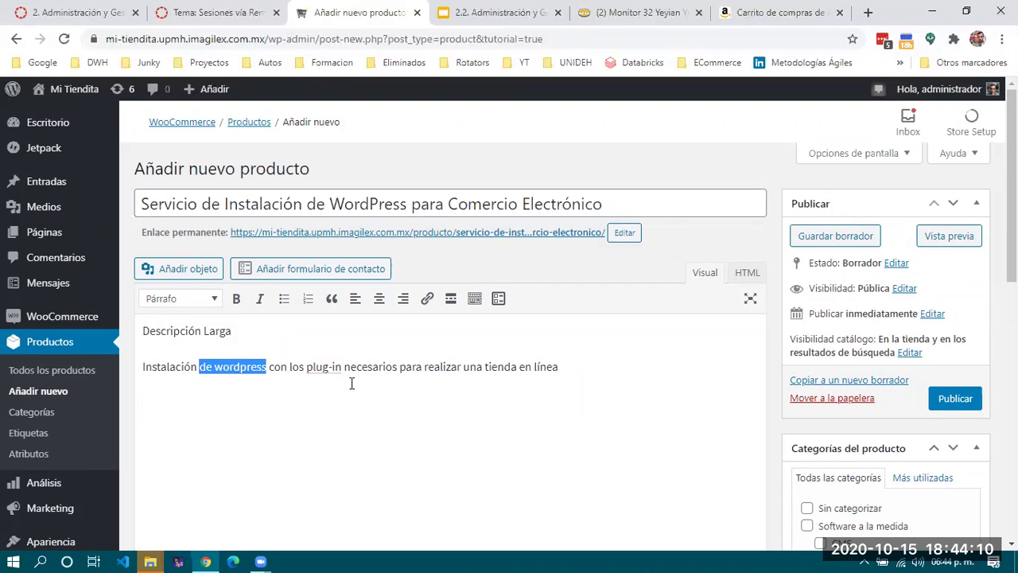
Append "y poder administrar tu comercio electrónico." to the end of the long description's sentence
click(435, 363)
click(575, 364)
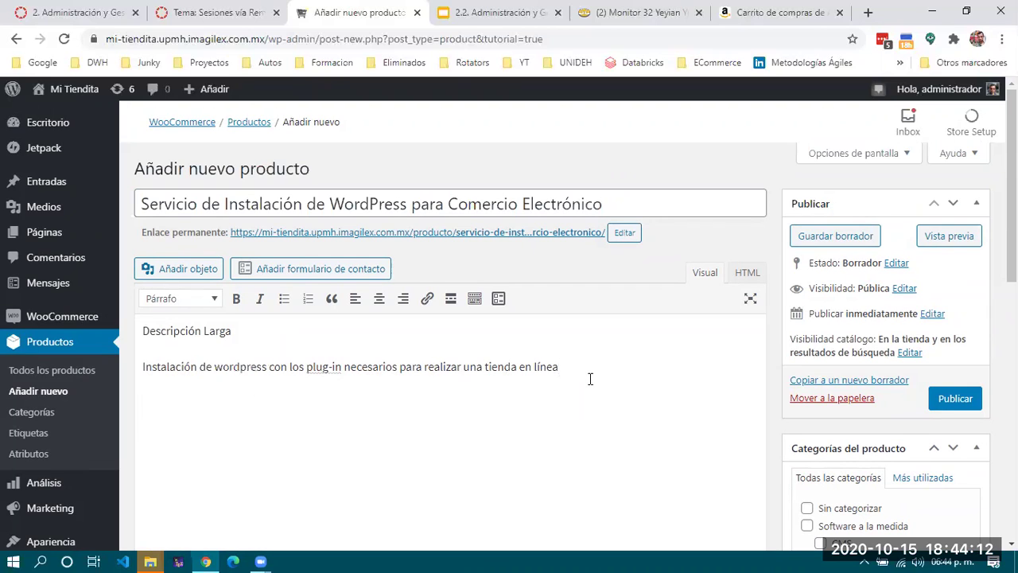
text(y poder )
text(administra)
text(r t)
text(u)
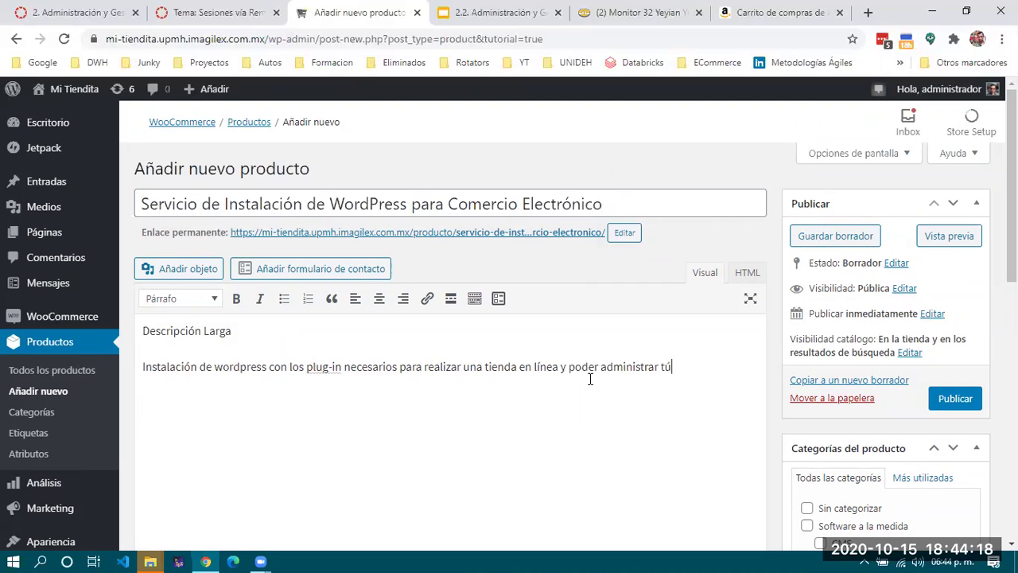
text(io electró)
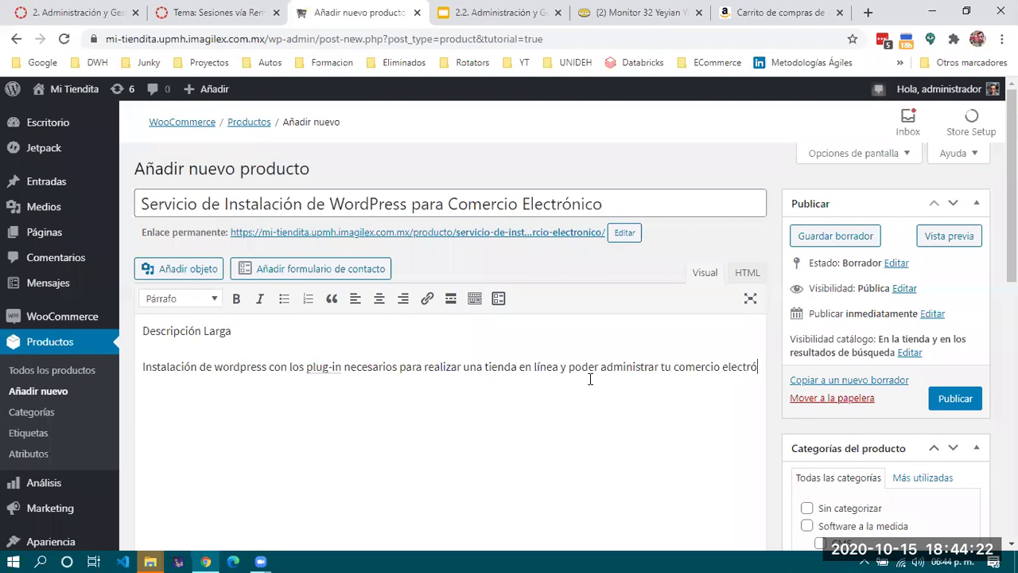
text(nico.)
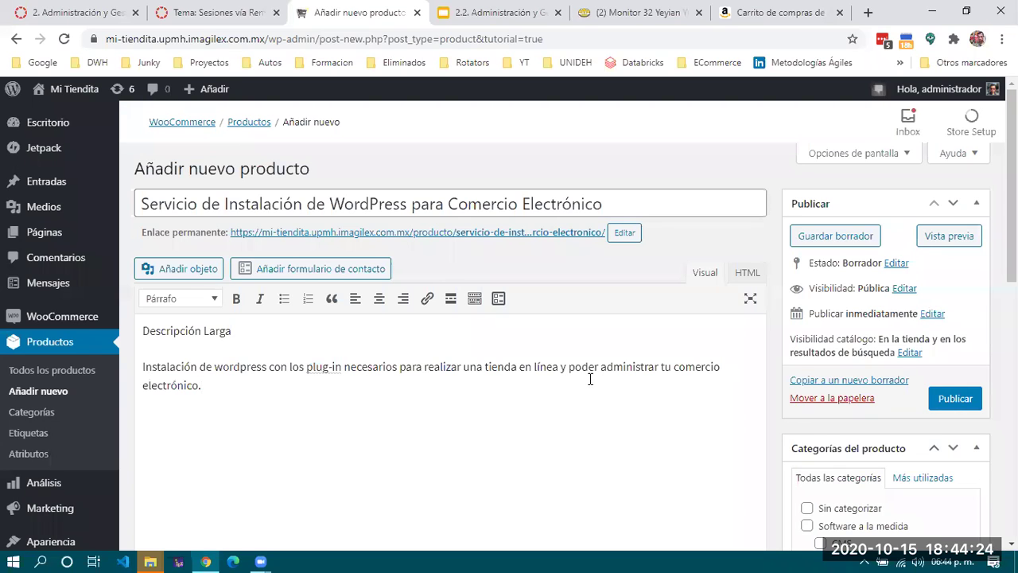
Review the short description and the product title, examining the title's wording and its "Comercio Electrónico" keywords
scroll(590, 378, down, 10)
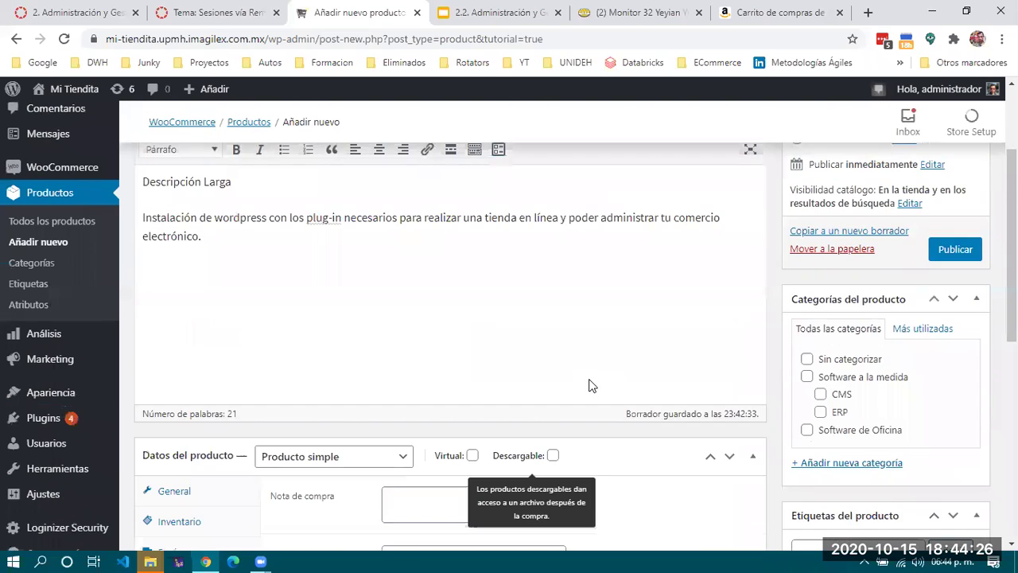
scroll(590, 378, down, 1)
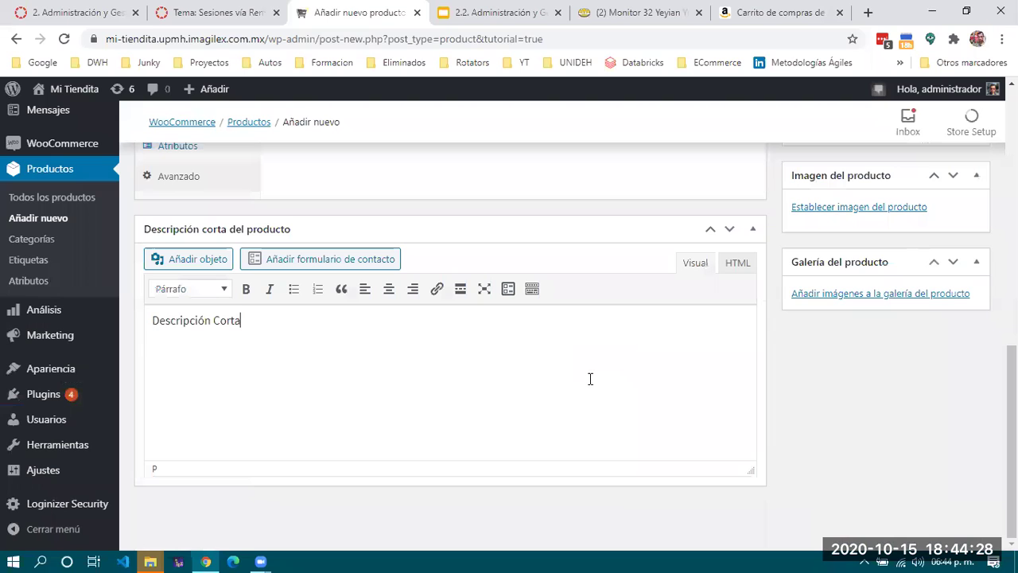
click(529, 427)
scroll(423, 481, up, 15)
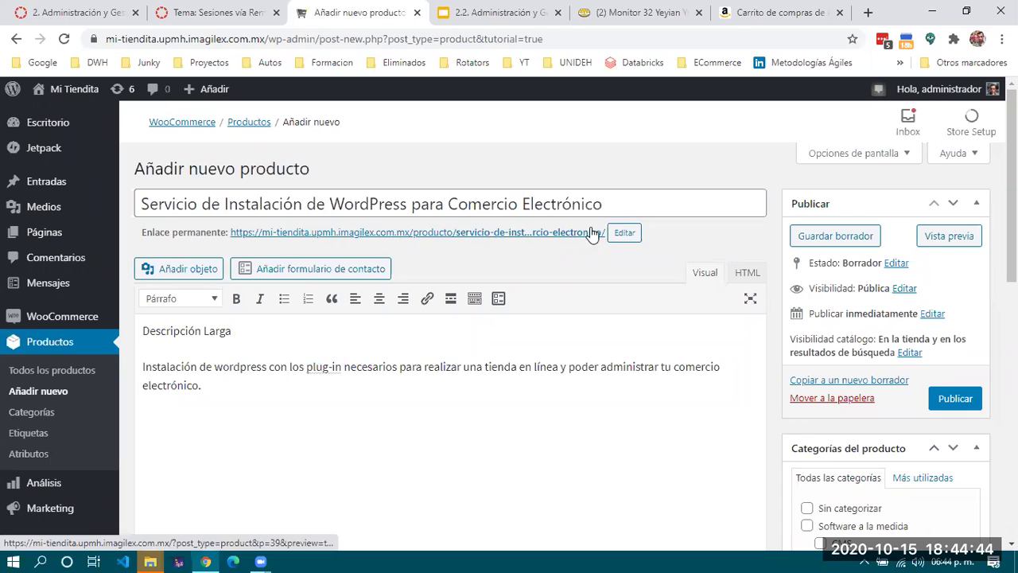
click(329, 205)
drag(136, 200, 630, 209)
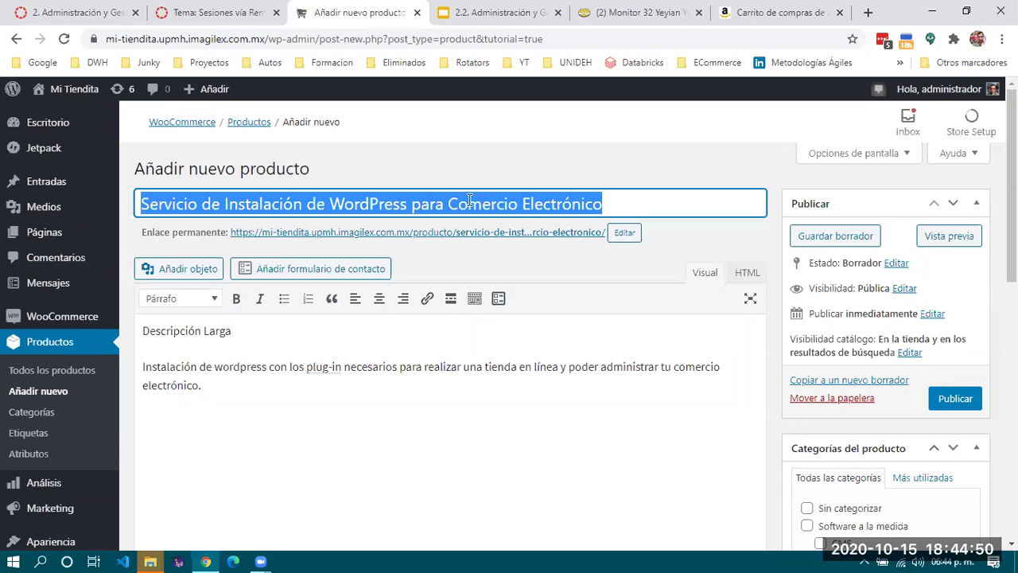
click(630, 201)
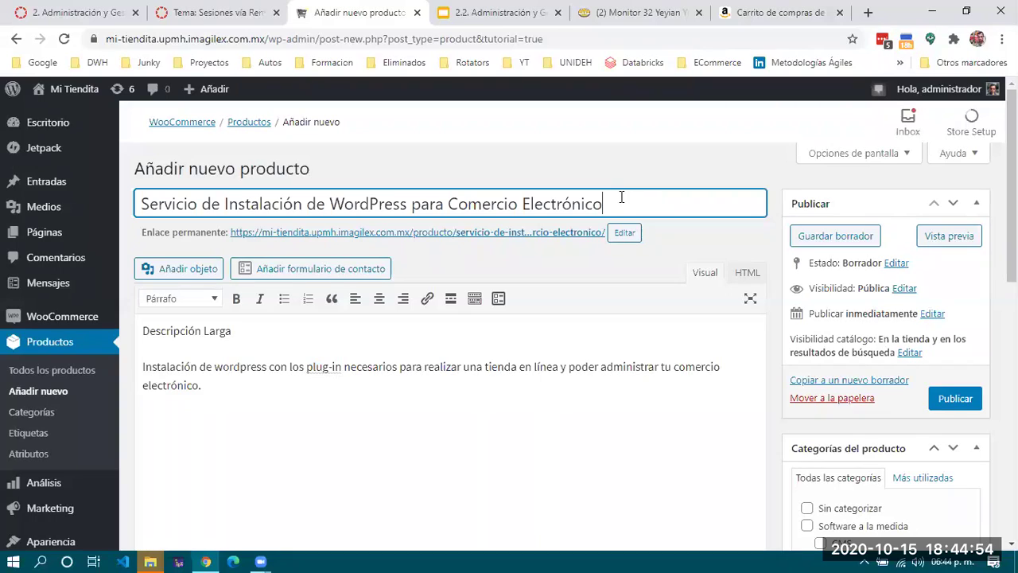
drag(336, 200, 630, 204)
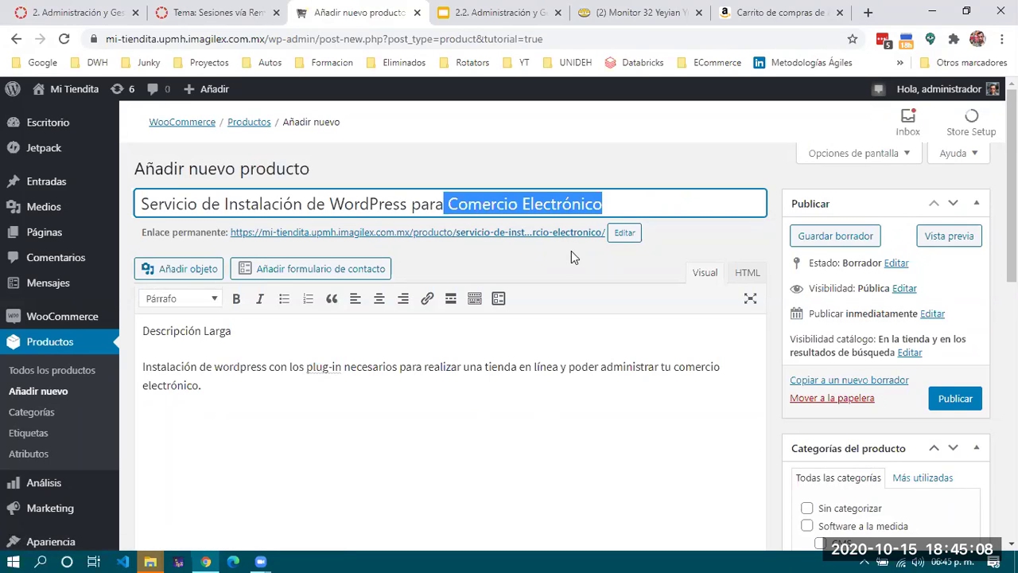
scroll(571, 257, down, 10)
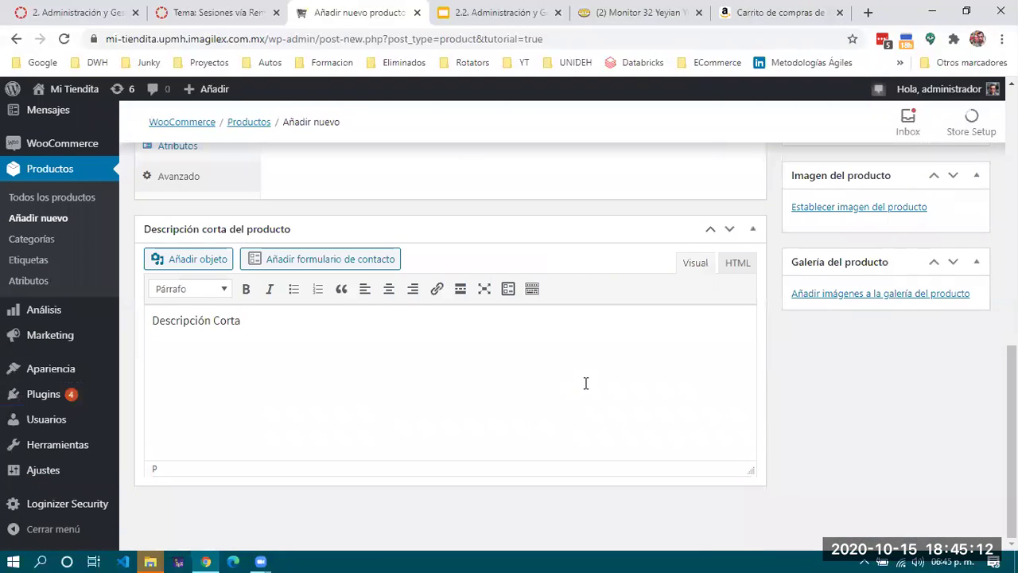
Search Google for "wordpress logo" in place of the Amazon cart page and show the image results
key(ctrl+6)
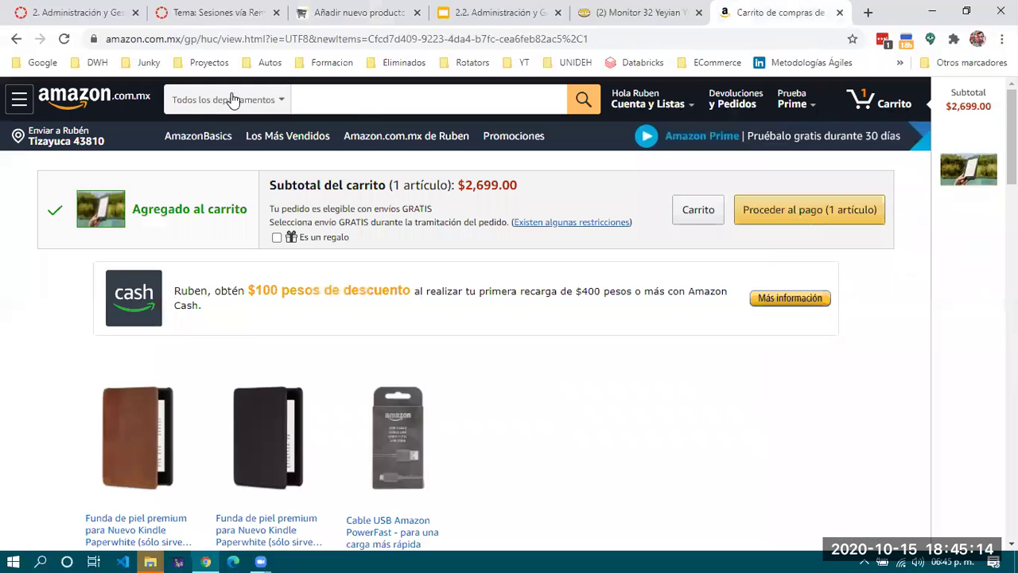
click(268, 40)
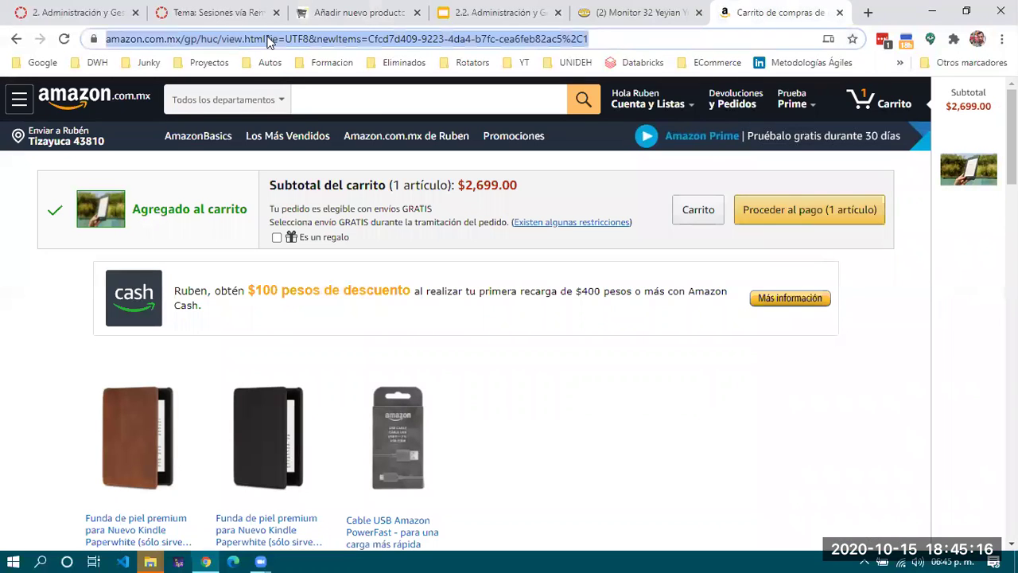
text(wordpre)
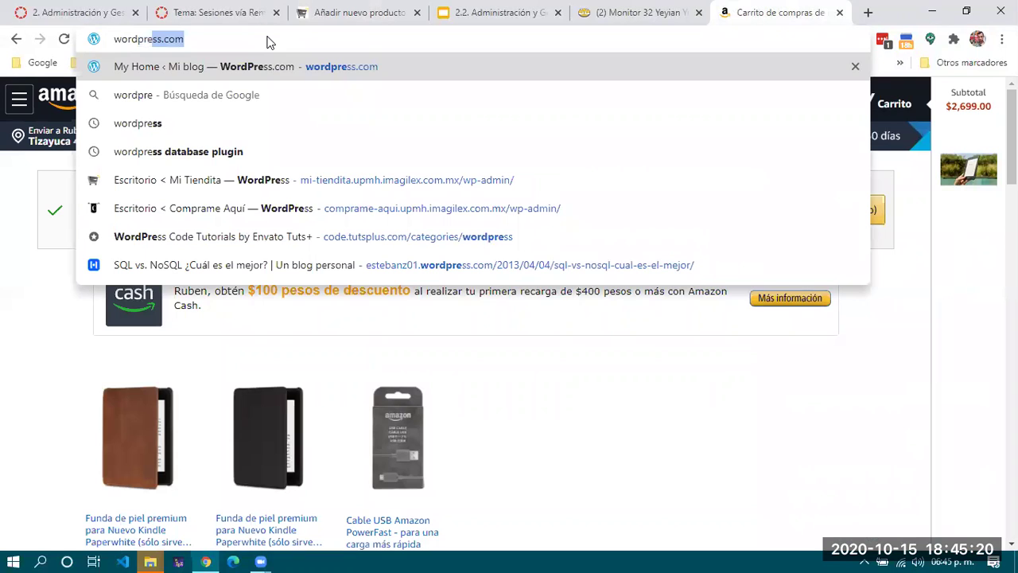
text(ss.co)
key(BackSpace)
key(BackSpace)
key(BackSpace)
text(logo)
key(Return)
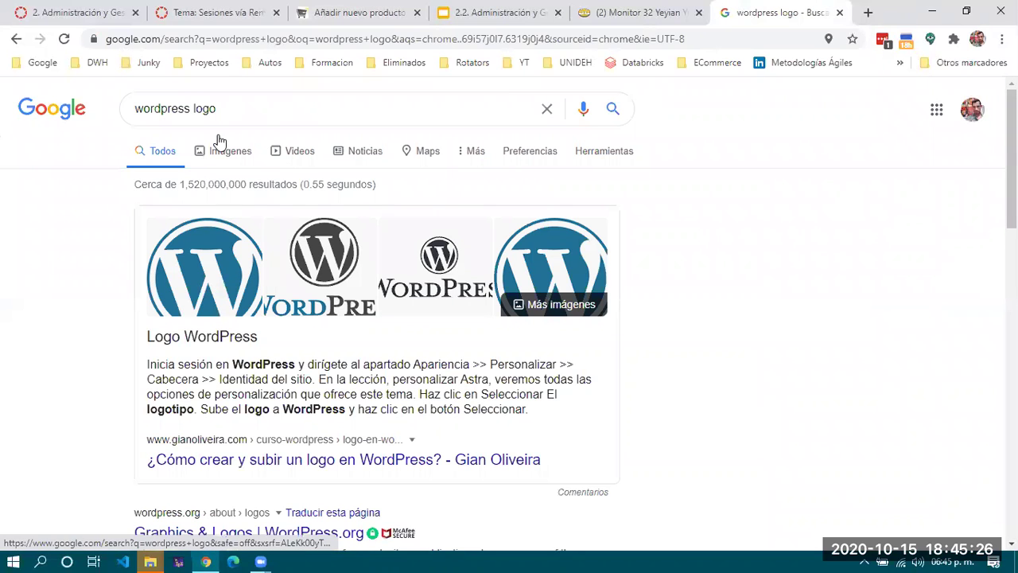
click(223, 150)
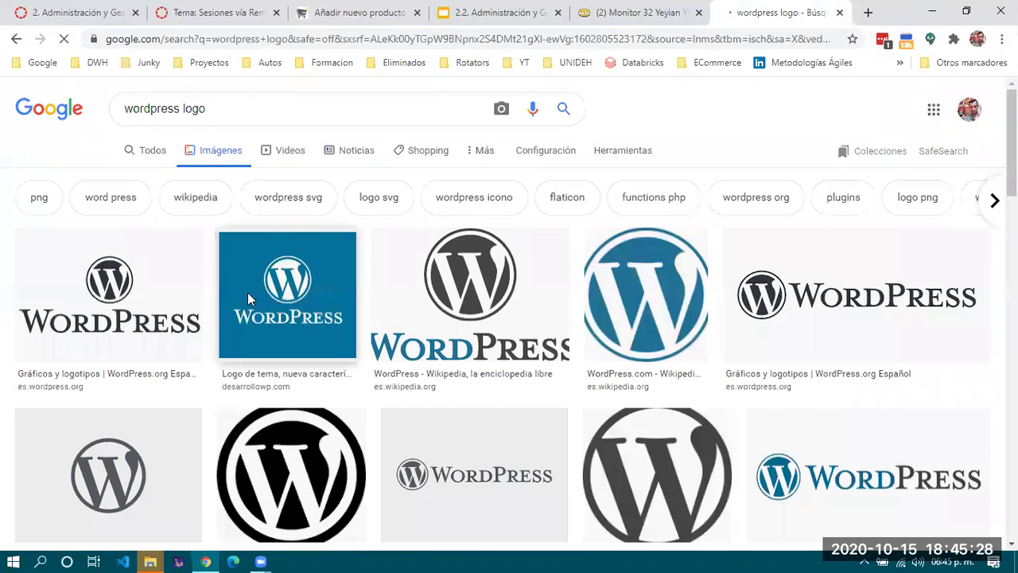
Save the black WordPress logo image from WordPress.org as "wp" in the Descargas folder
click(143, 288)
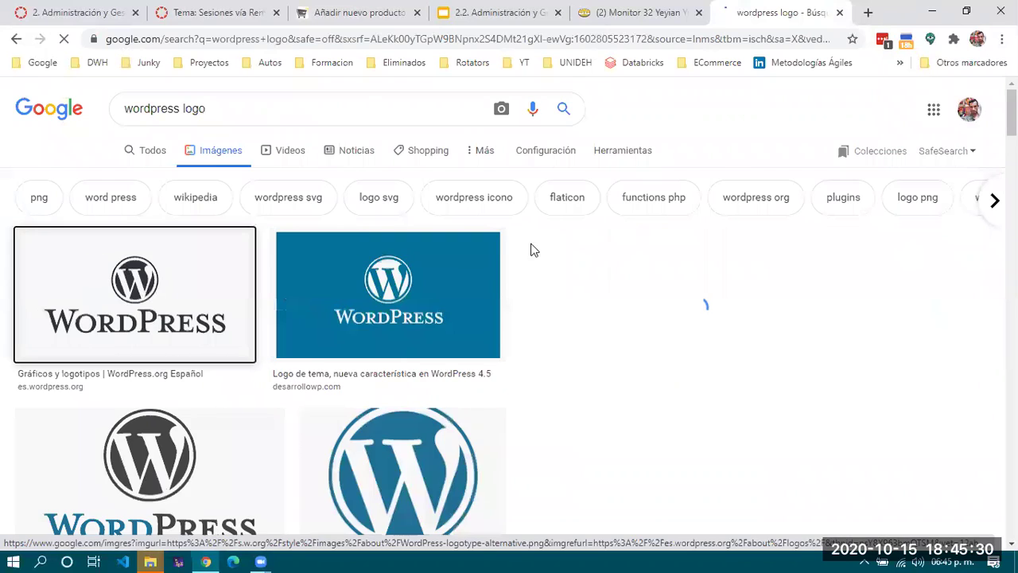
right_click(689, 279)
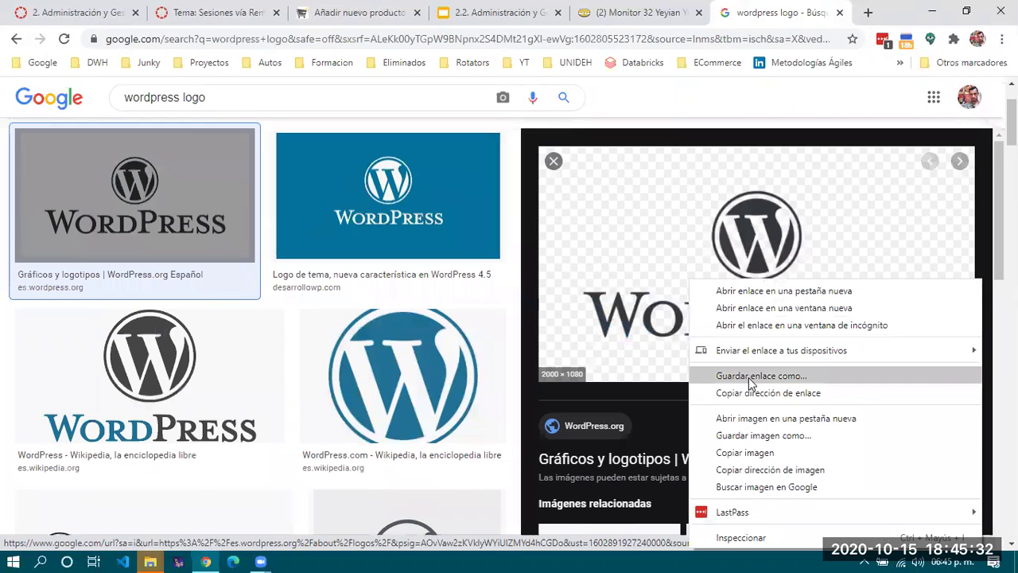
click(745, 440)
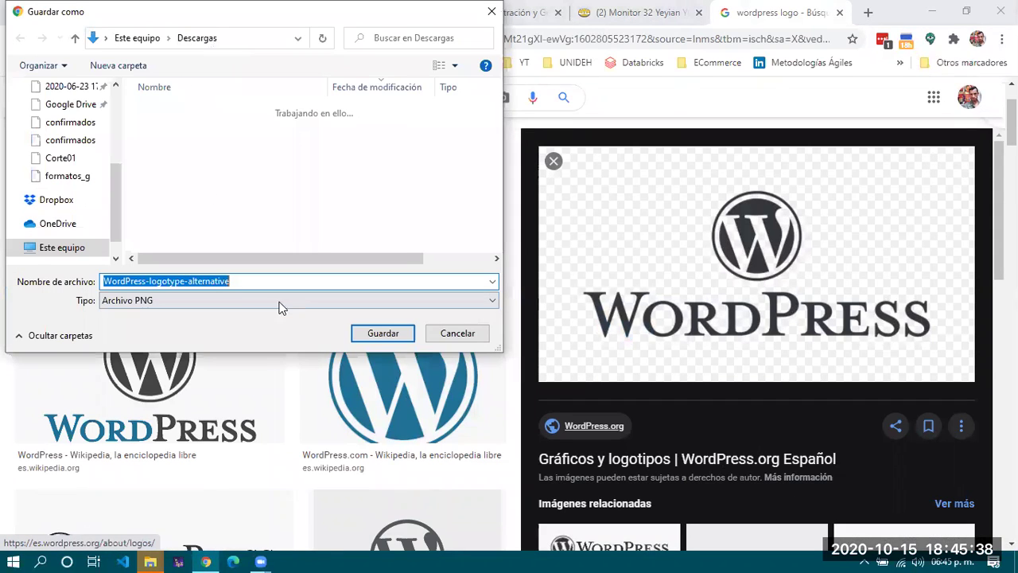
text(wp)
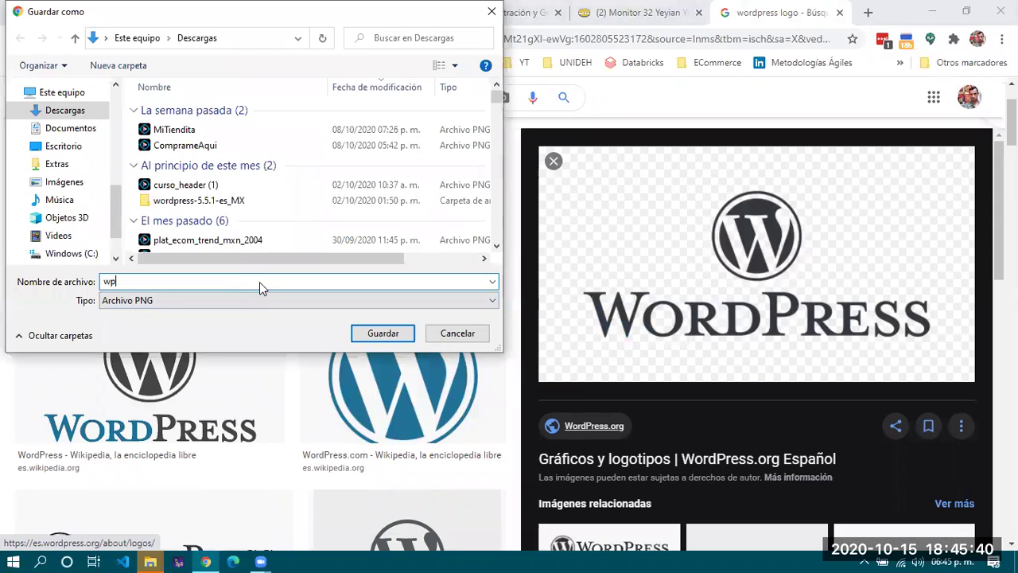
key(Return)
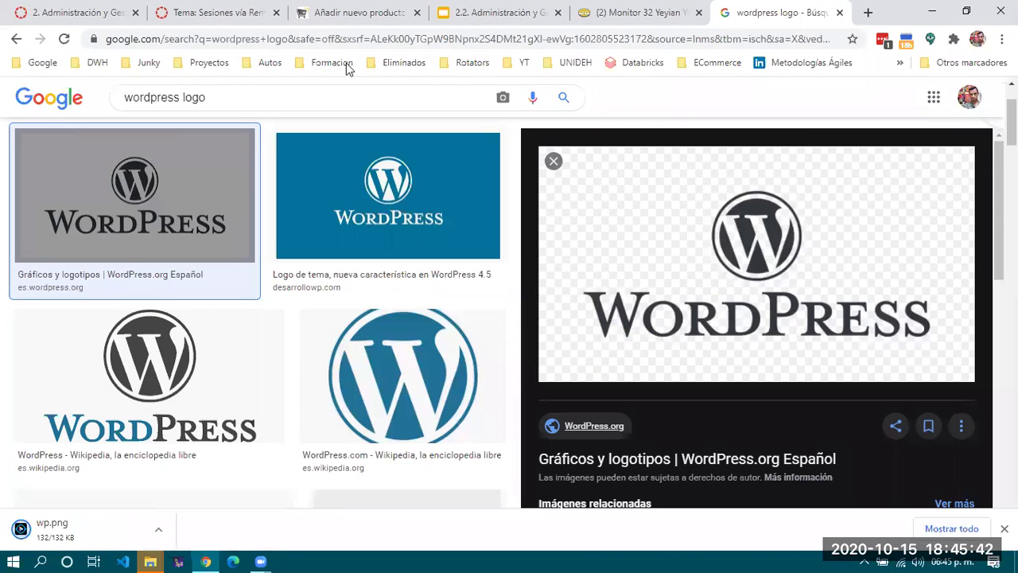
Upload wp.png from the Descargas folder and set it as the WooCommerce product's main image
key(ctrl+3)
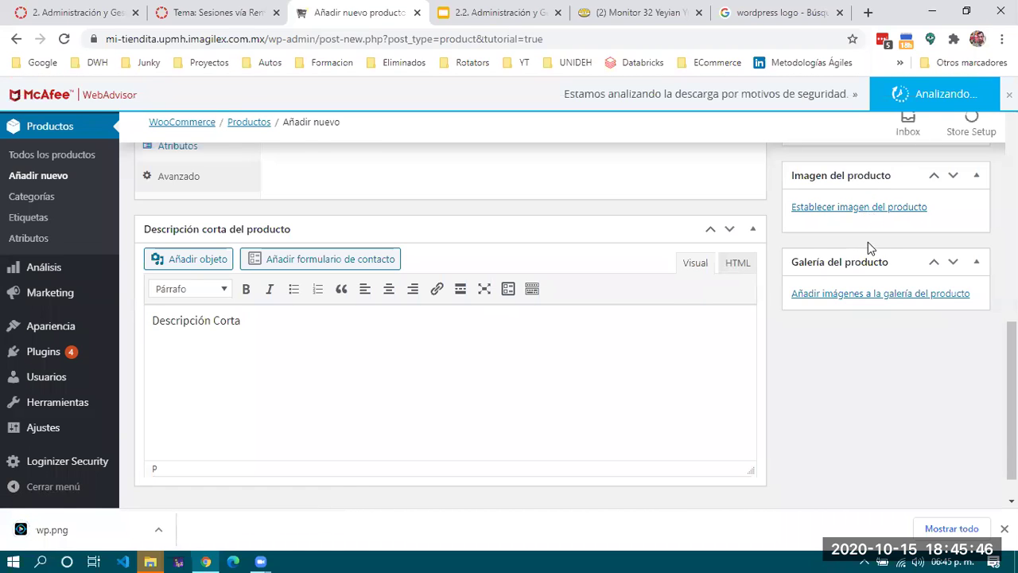
scroll(867, 242, up, 1)
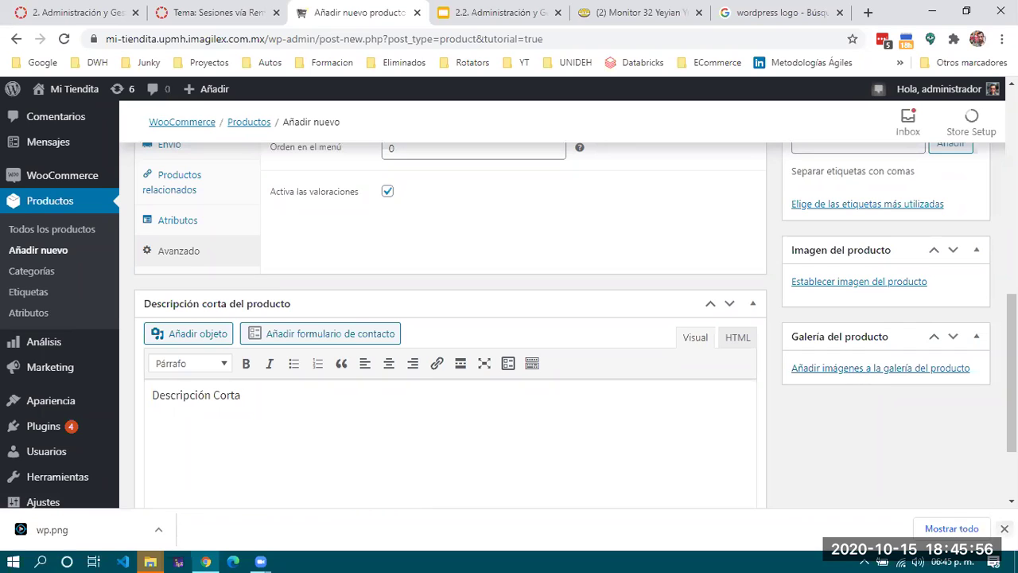
click(1004, 528)
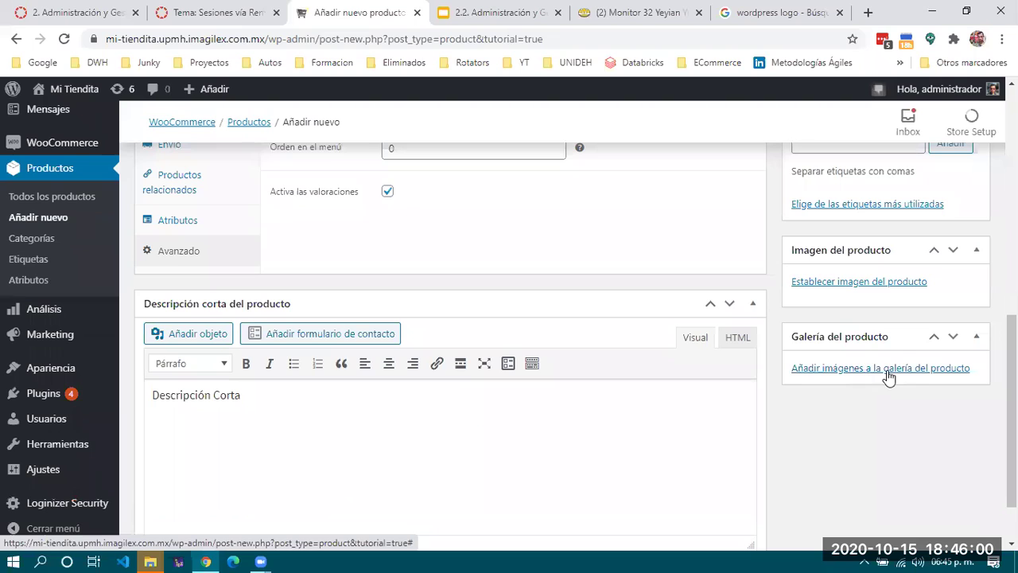
click(849, 283)
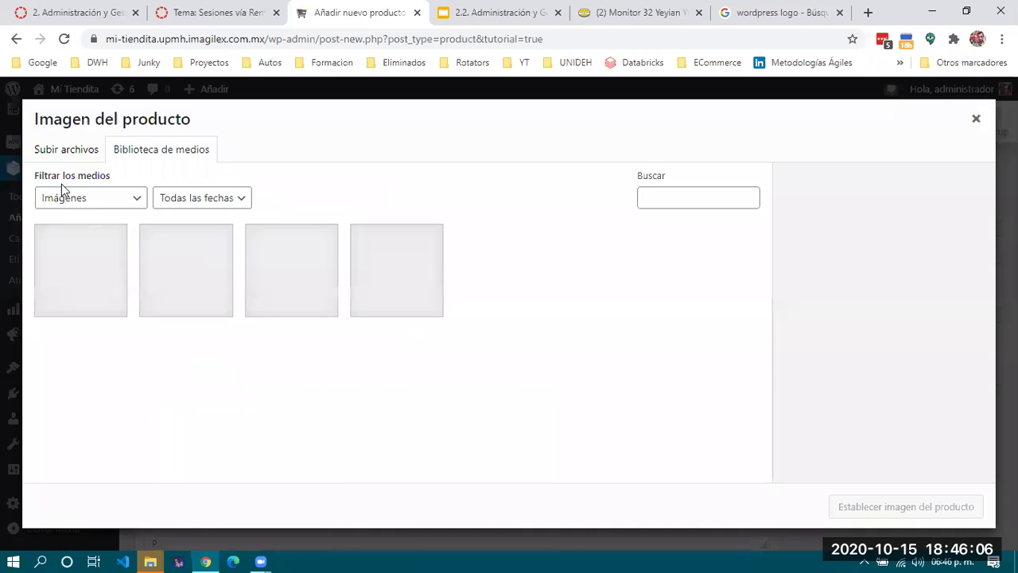
click(46, 149)
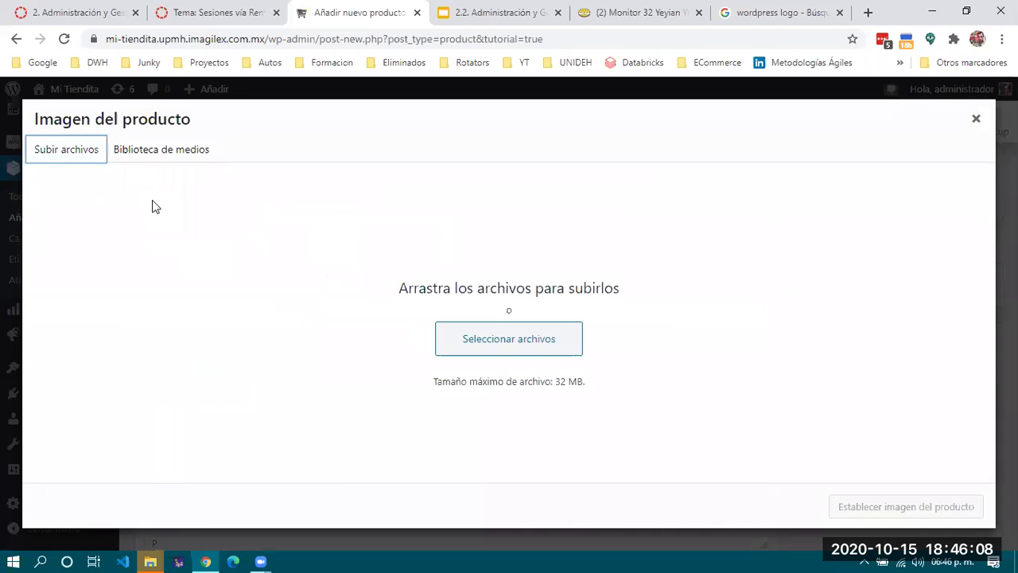
click(512, 337)
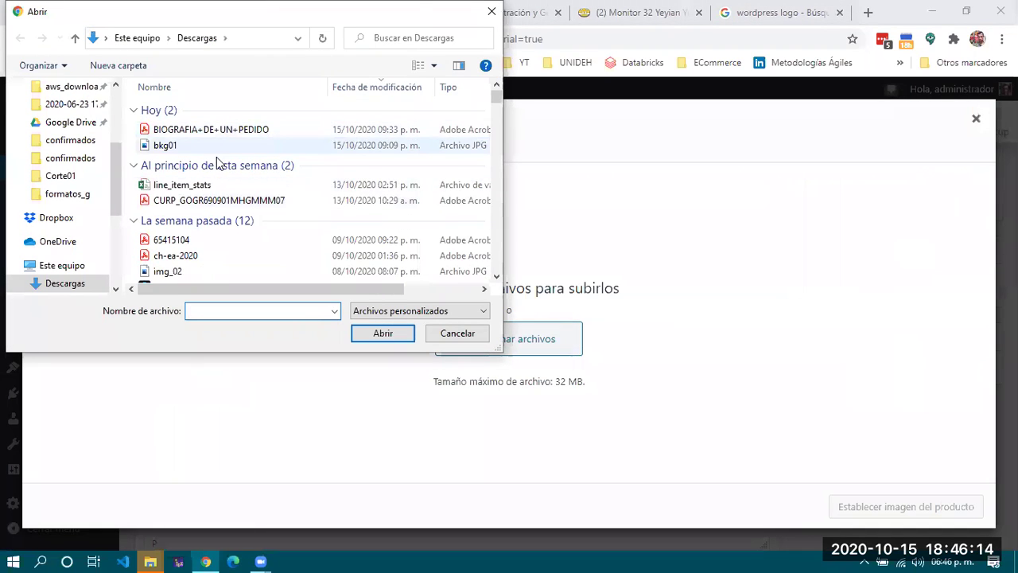
click(179, 159)
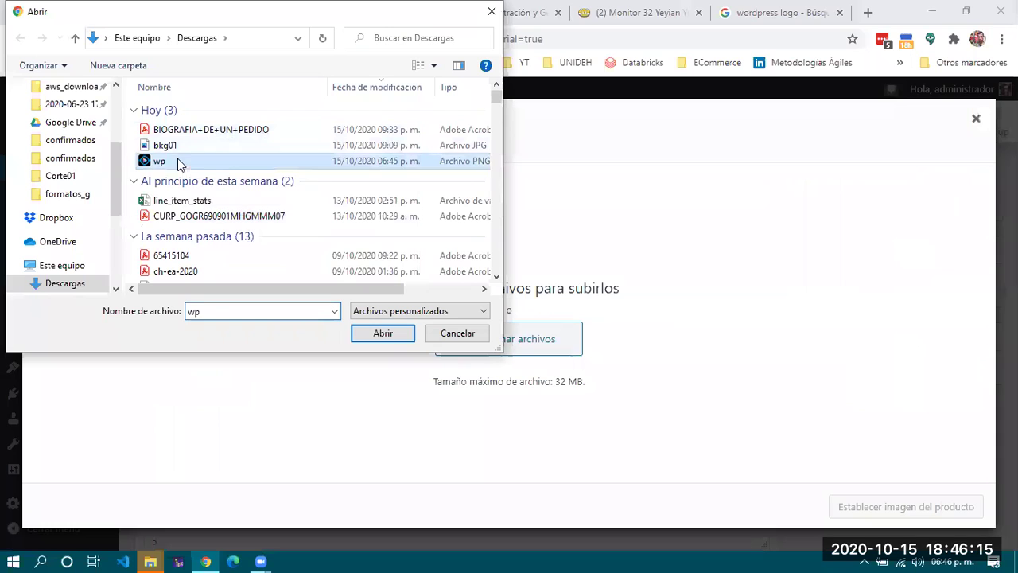
click(381, 334)
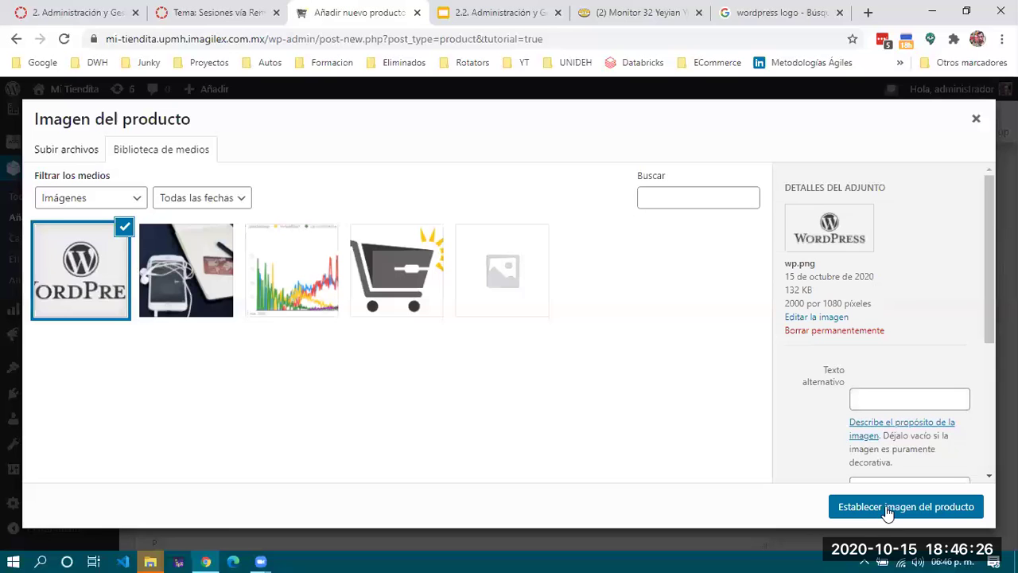
click(887, 509)
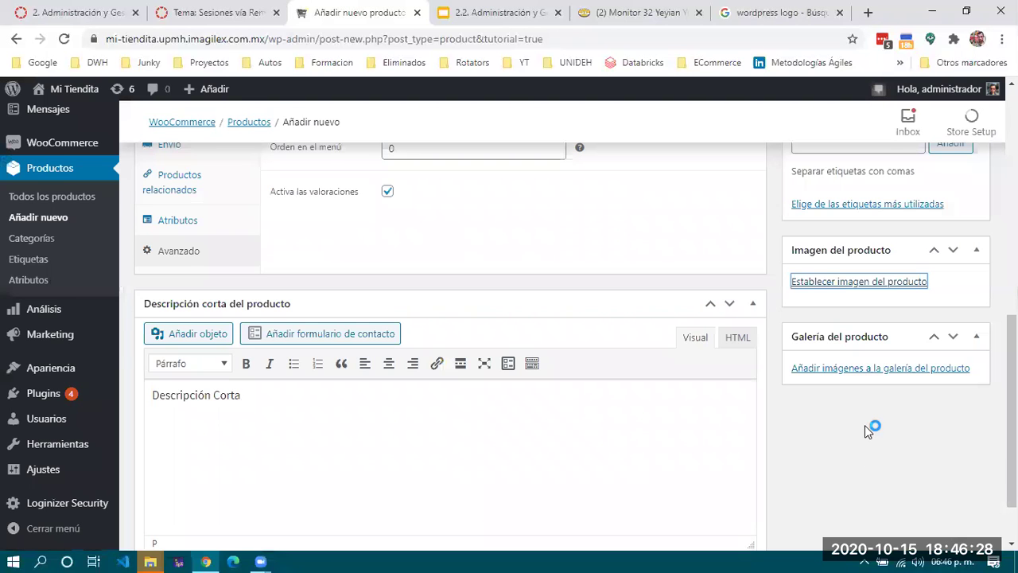
Assign the product to the "Software a la medida" category and its "CMS" subcategory
scroll(864, 425, up, 5)
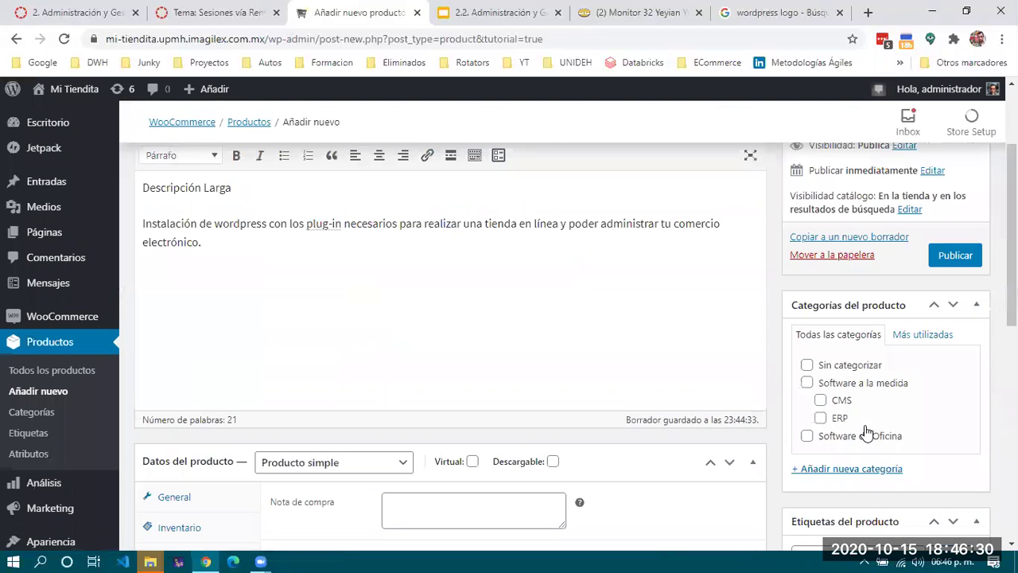
scroll(877, 337, up, 2)
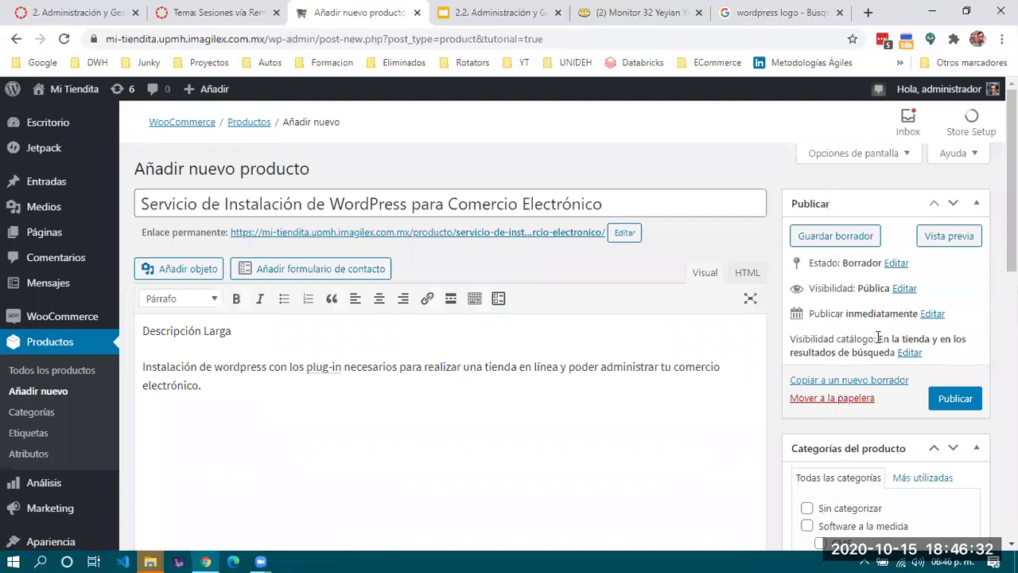
scroll(840, 330, down, 4)
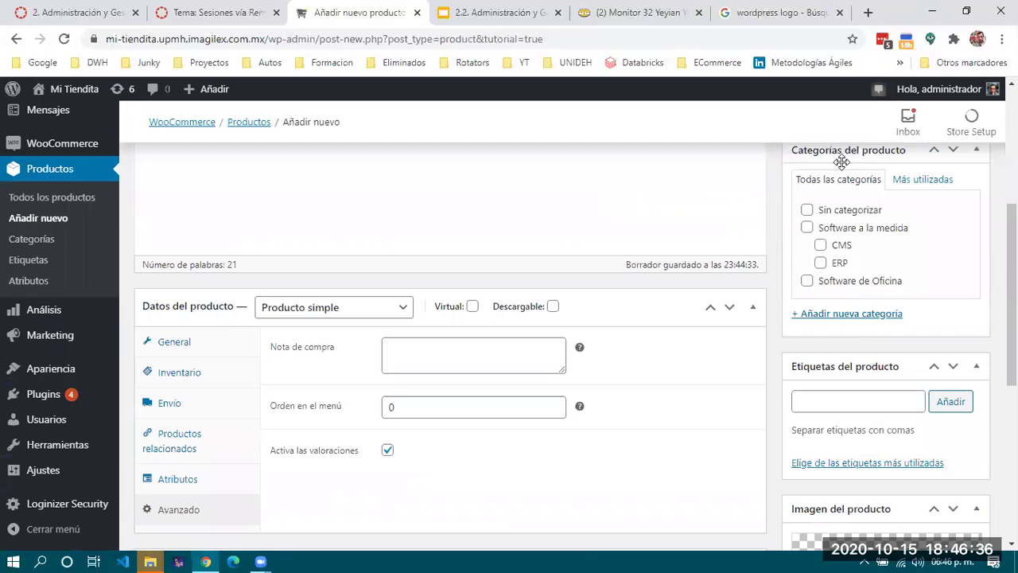
scroll(912, 271, up, 1)
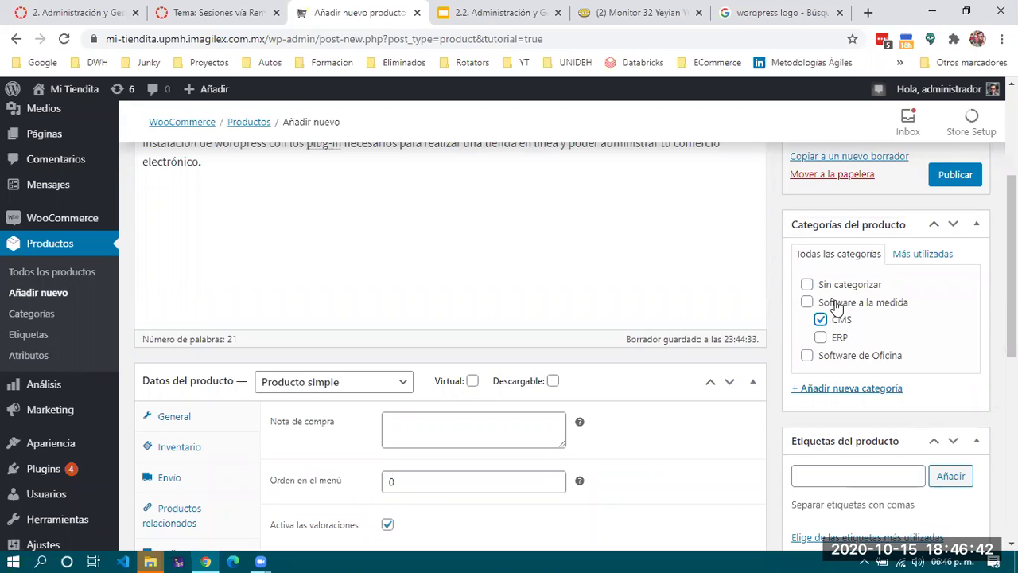
click(807, 302)
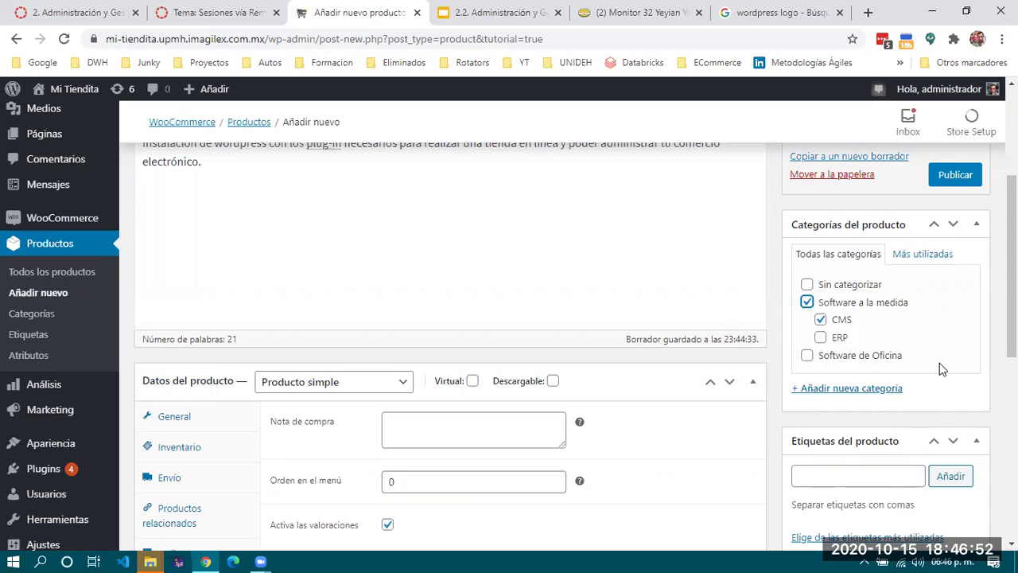
Add the product tags "wordpress", "comercio electrónico", "tienda en linea" and "e-store"
scroll(939, 363, down, 3)
click(842, 248)
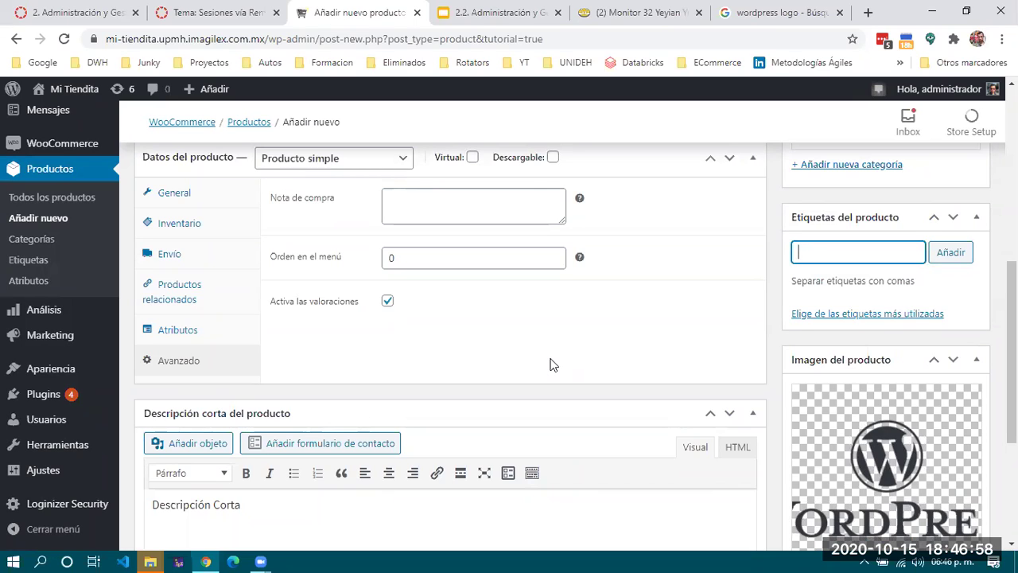
text(wordpress, comercio)
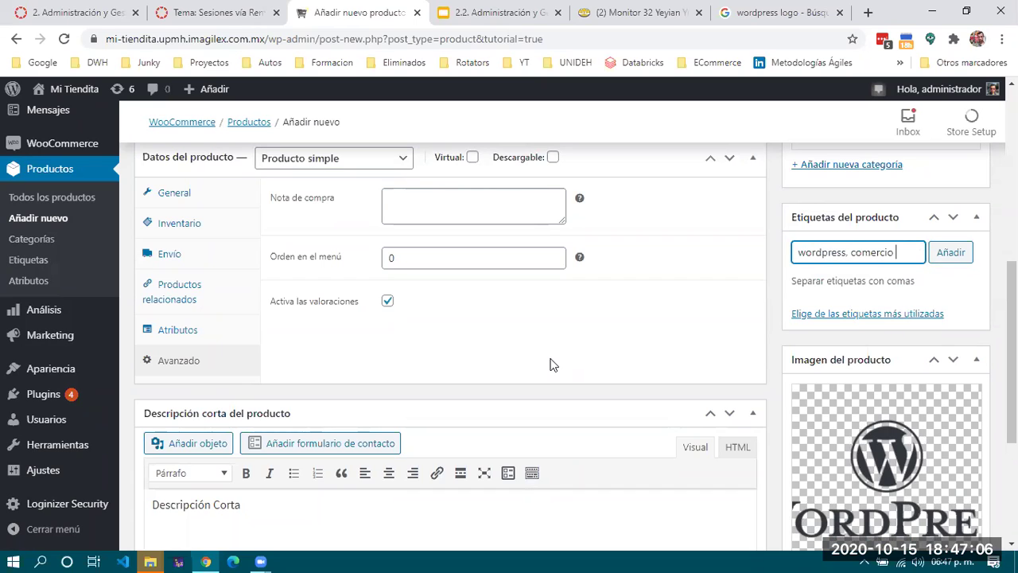
text(ctróni)
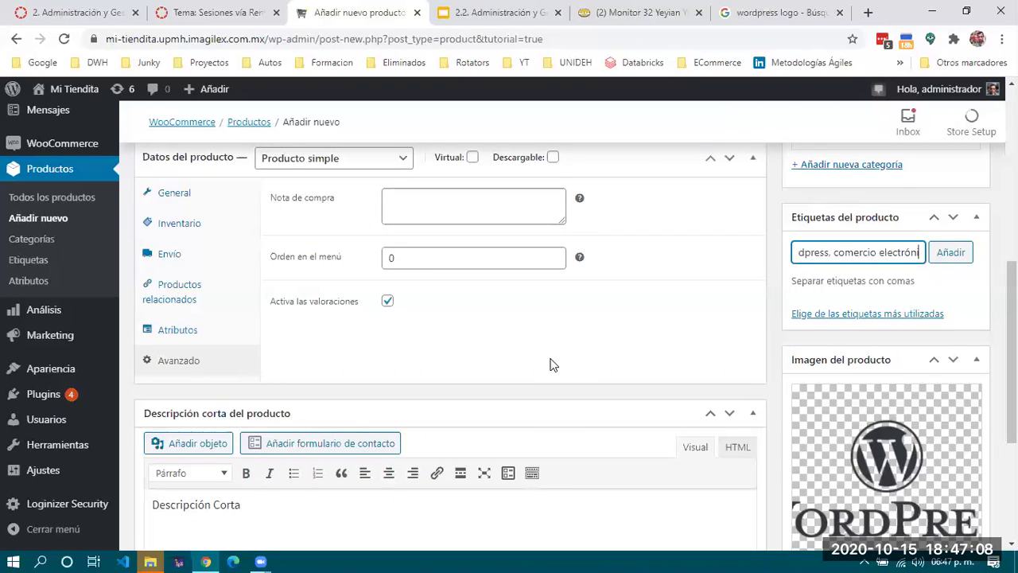
text(co, tien)
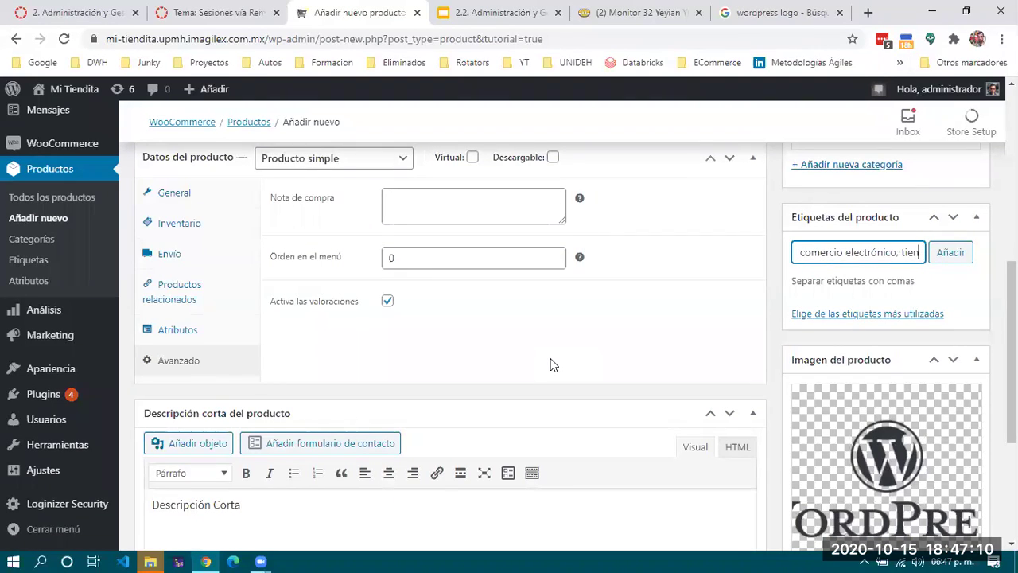
text(da en linea)
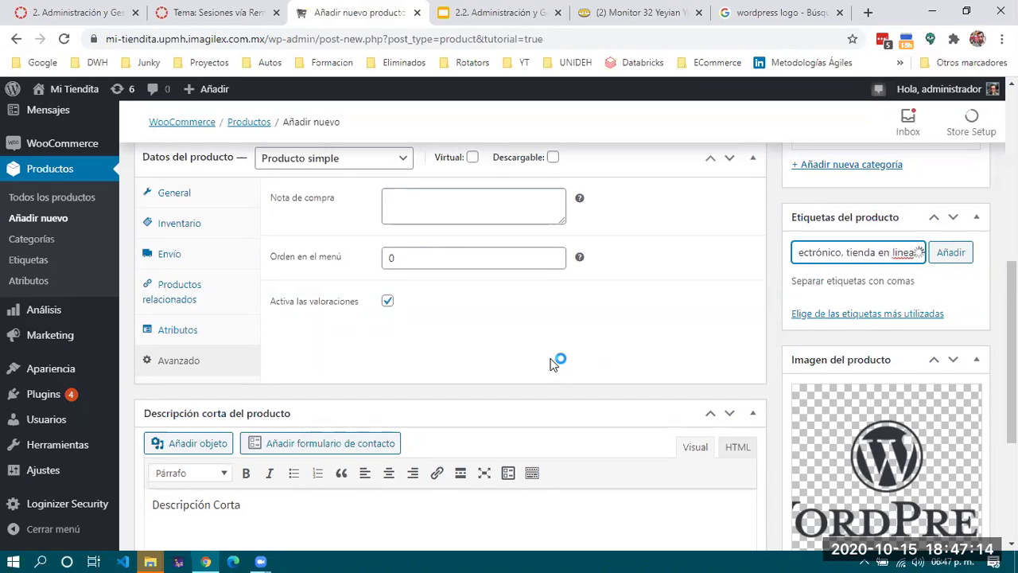
text(, e-styroie)
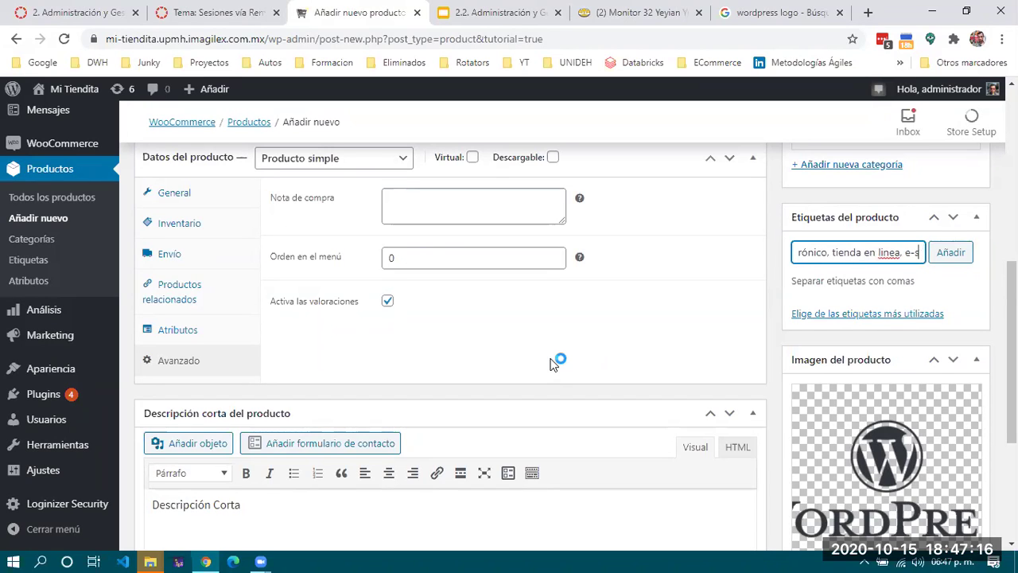
key(BackSpace)
key(BackSpace)
key(BackSpace)
text(e)
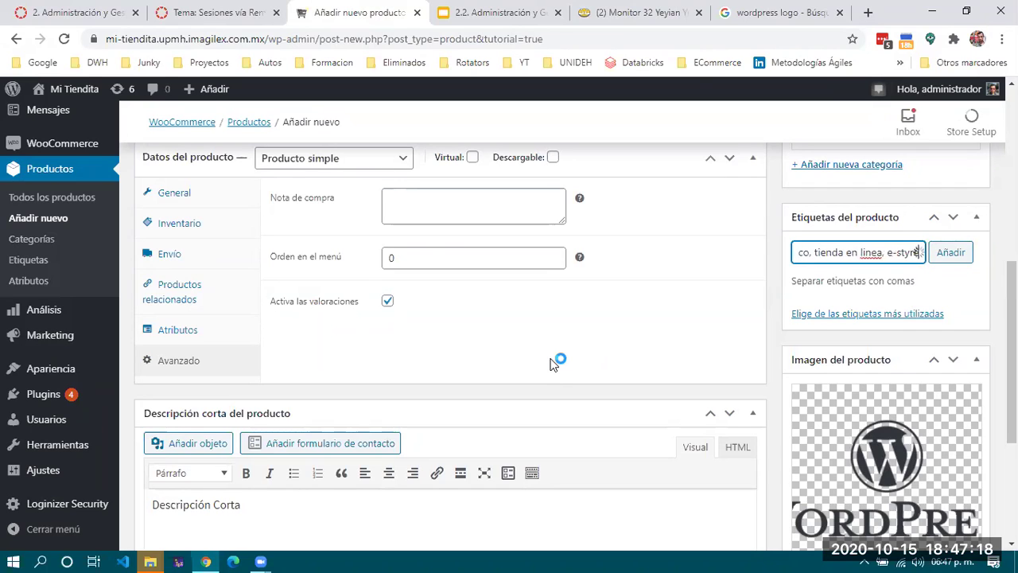
key(BackSpace)
key(BackSpace)
key(BackSpace)
key(BackSpace)
text(tore)
click(952, 261)
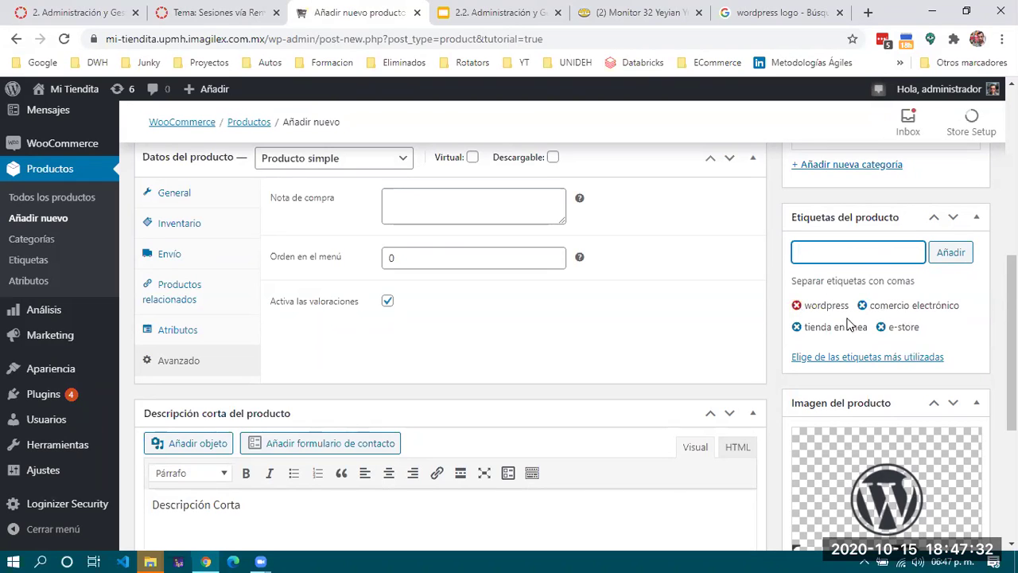
Review the product form's title, descriptions, categories, tags and image
scroll(612, 312, up, 10)
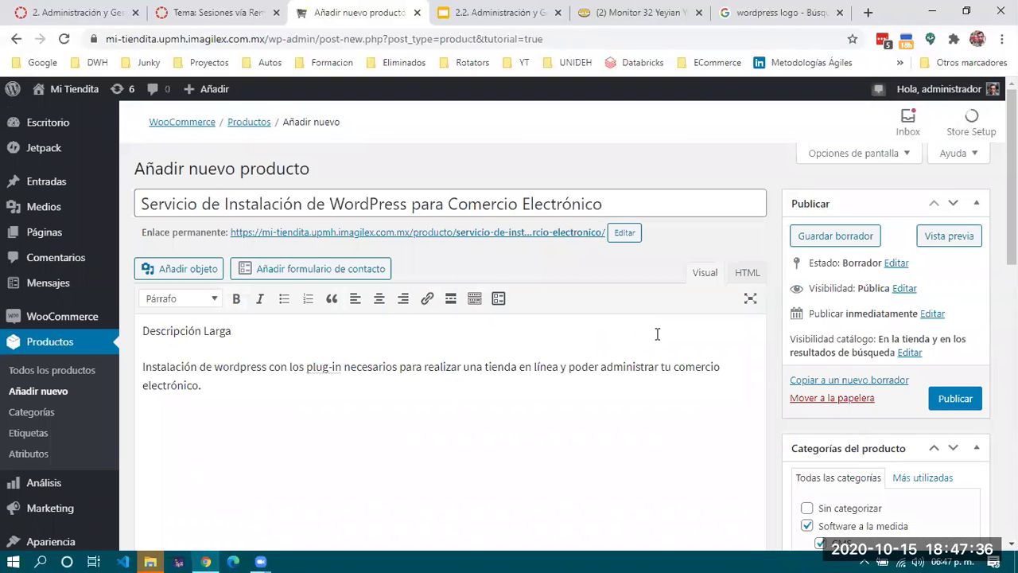
scroll(815, 388, down, 5)
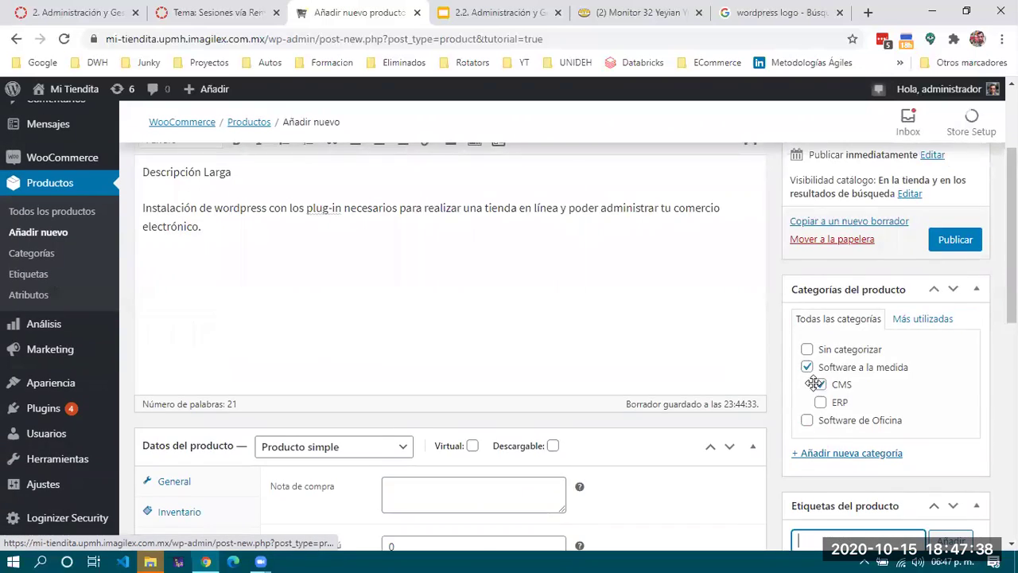
scroll(815, 388, down, 2)
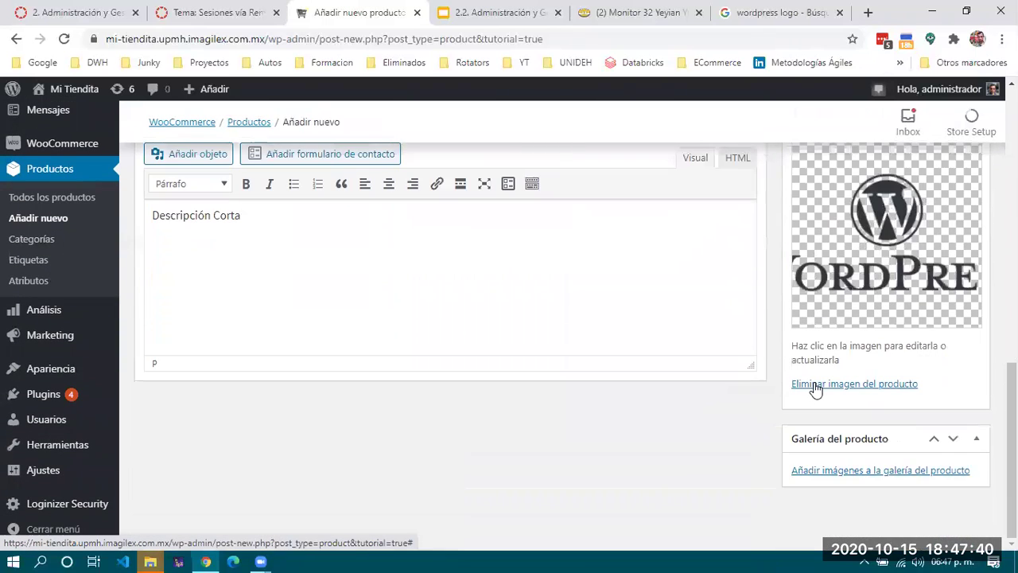
Publish the product "Servicio de Instalación de WordPress para Comercio Electrónico" after a last check of its form
scroll(815, 388, up, 12)
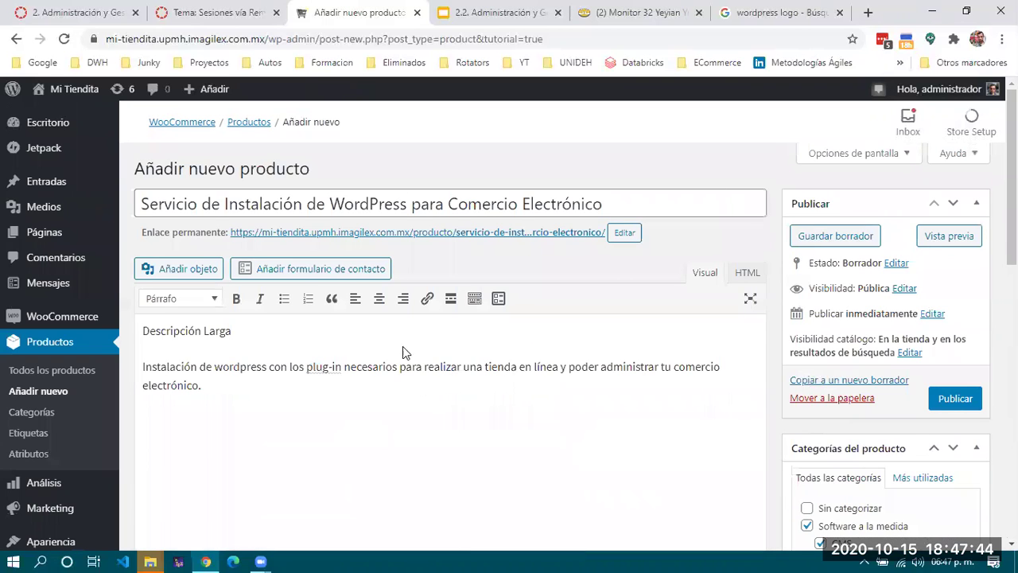
scroll(657, 415, down, 5)
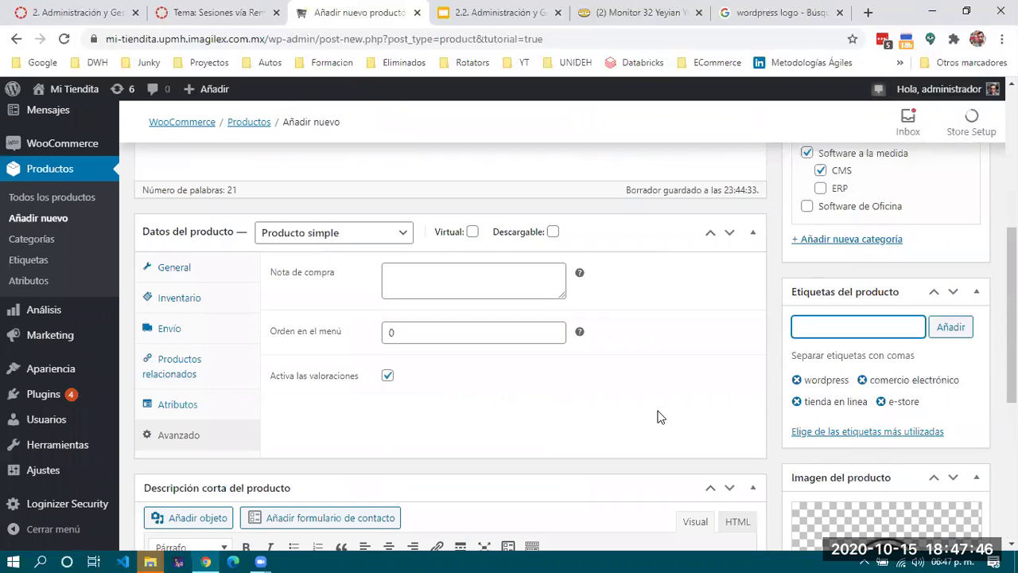
scroll(657, 415, up, 5)
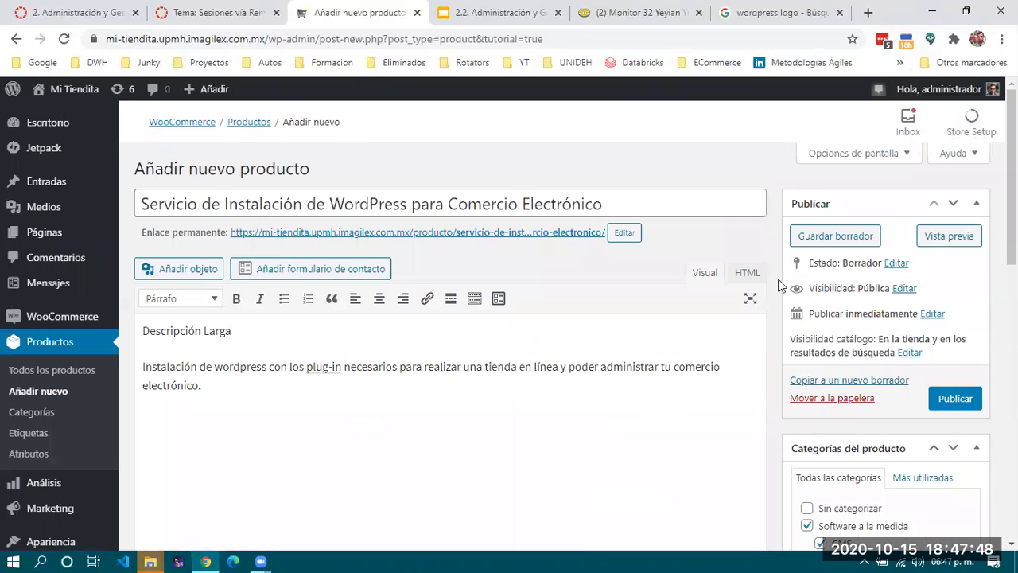
click(951, 404)
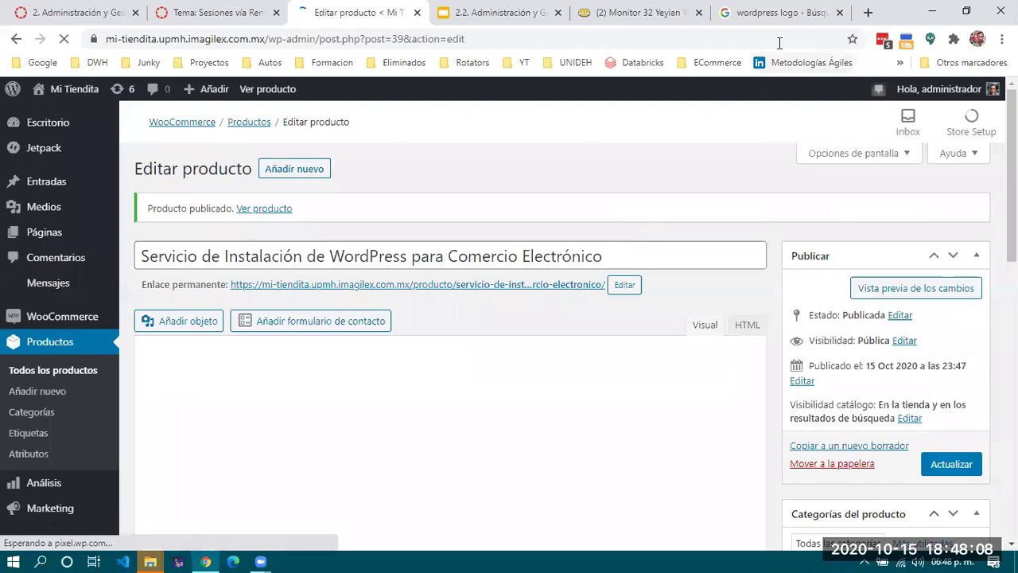
Open the store's public home page, mi-tiendita.upmh.imagilex.com.mx, in the browser tab holding the WordPress logo search
click(779, 12)
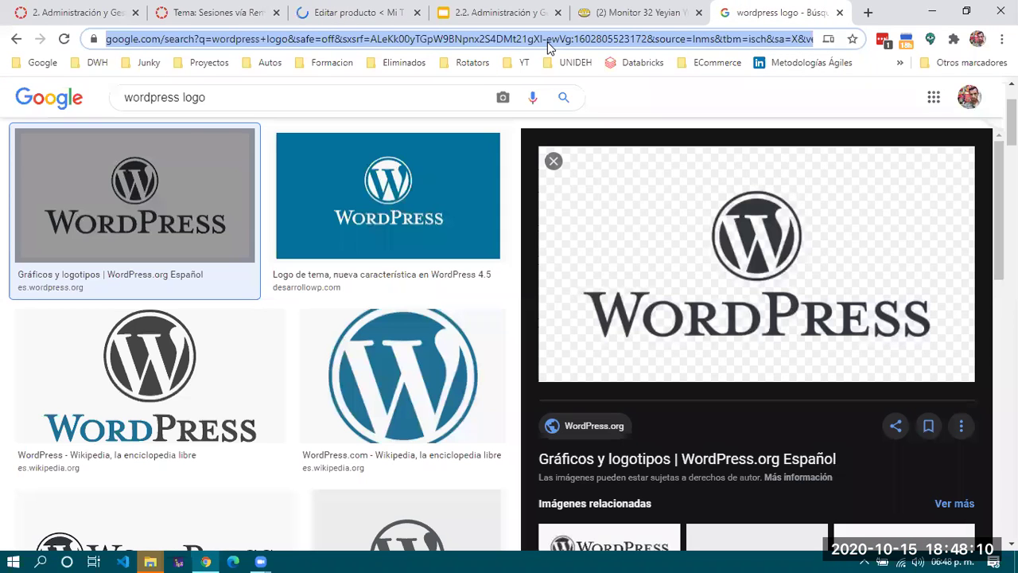
click(706, 40)
text(mi-tio)
key(BackSpace)
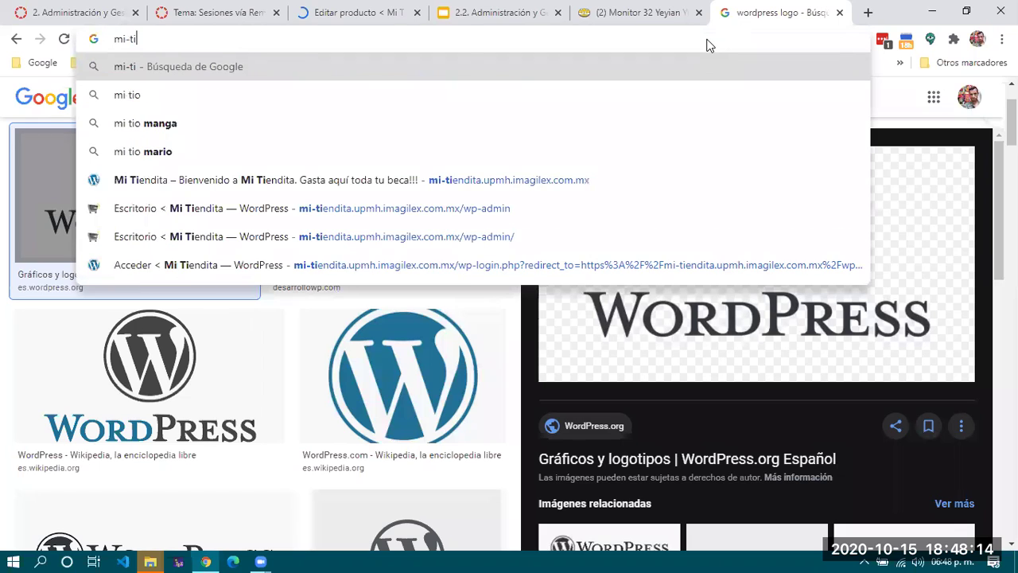
text(e)
key(Return)
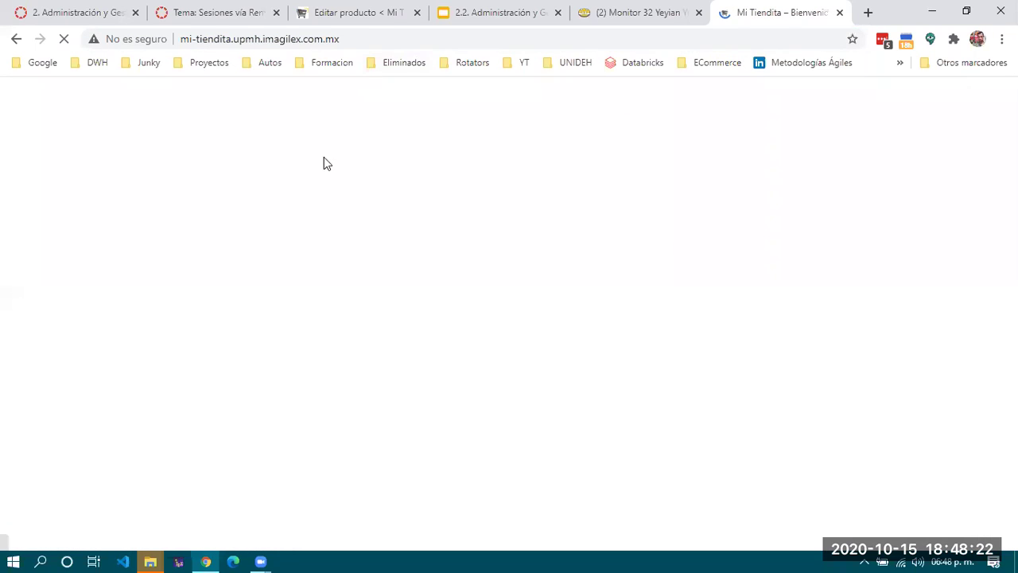
Examine the storefront home page's header, shop listing and product sidebar for the newly published product
scroll(364, 239, down, 3)
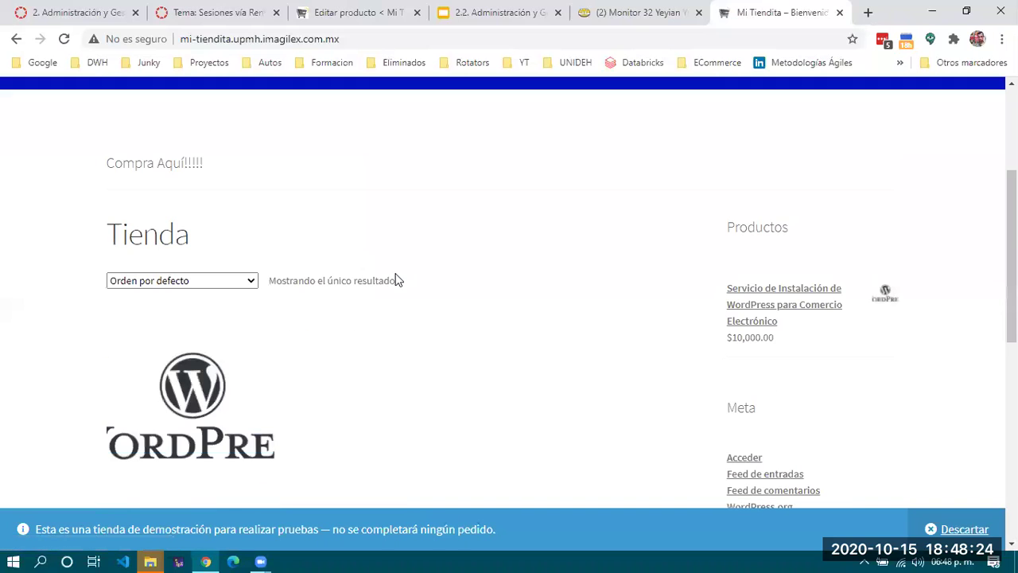
scroll(442, 230, up, 3)
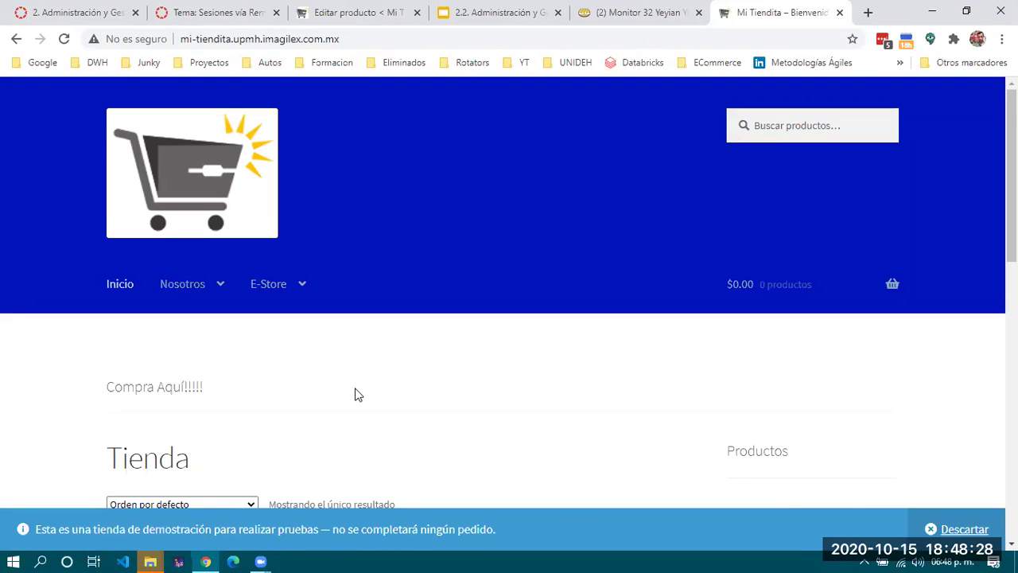
scroll(355, 394, down, 3)
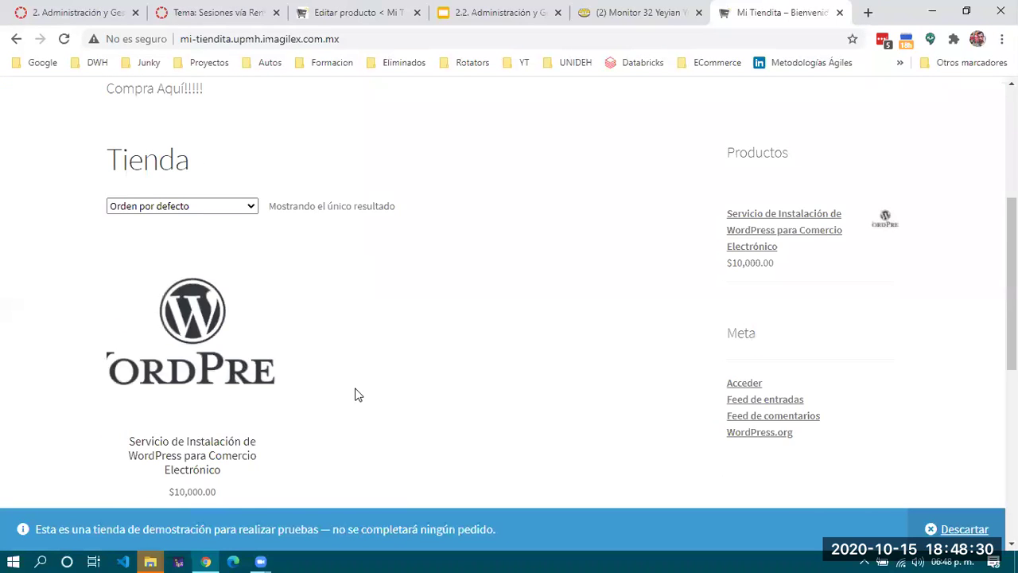
scroll(355, 395, up, 4)
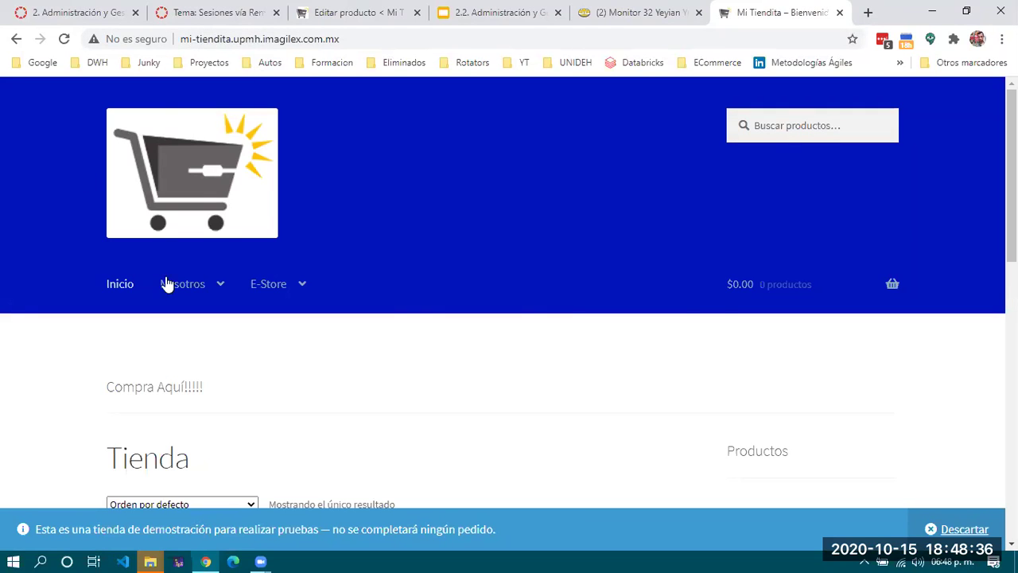
scroll(538, 373, down, 2)
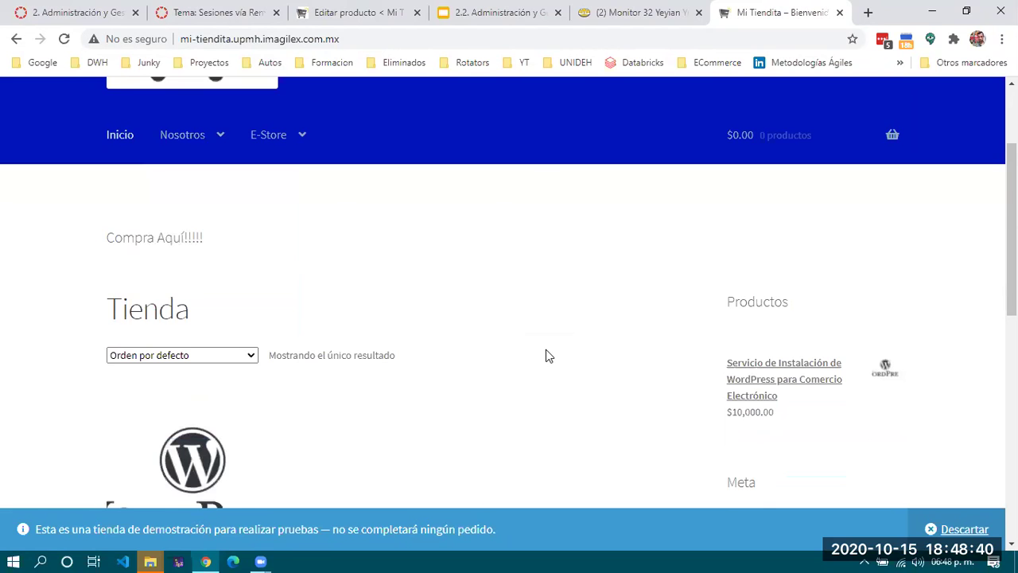
scroll(546, 350, down, 3)
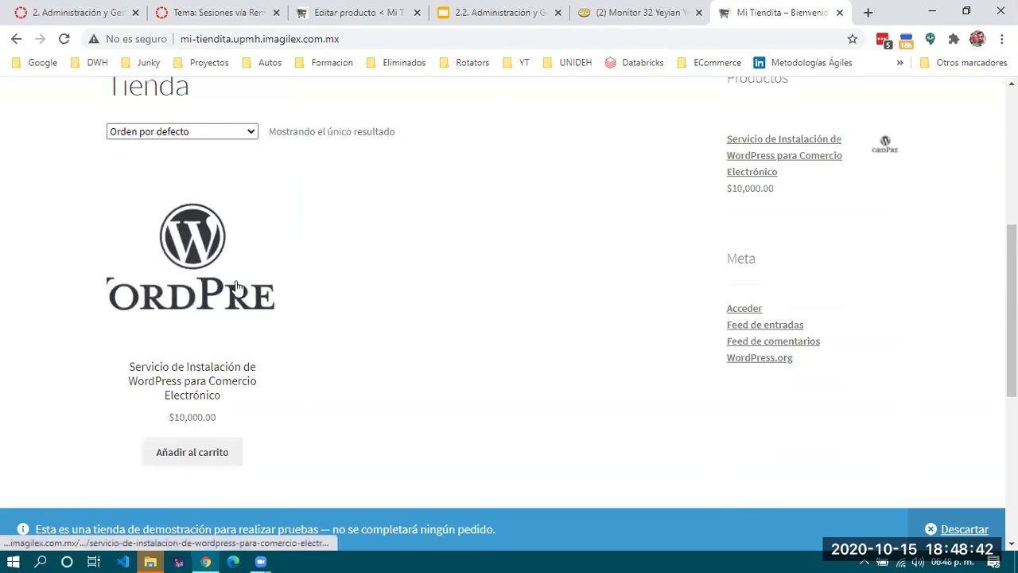
scroll(401, 310, down, 2)
scroll(401, 310, up, 1)
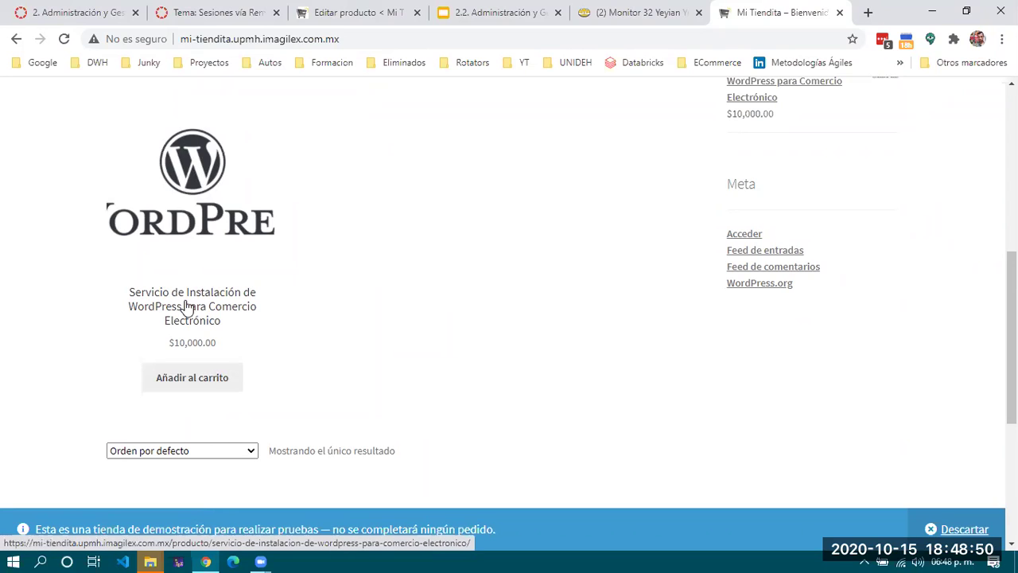
Open the WordPress installation service's product page from the shop listing and highlight the keyword slug in its URL
click(191, 208)
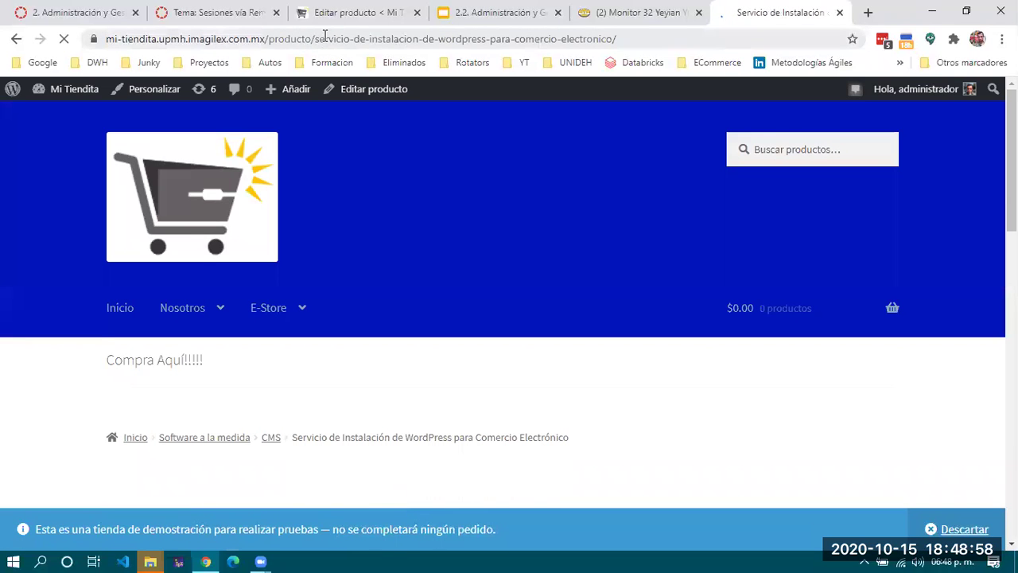
drag(314, 39, 614, 44)
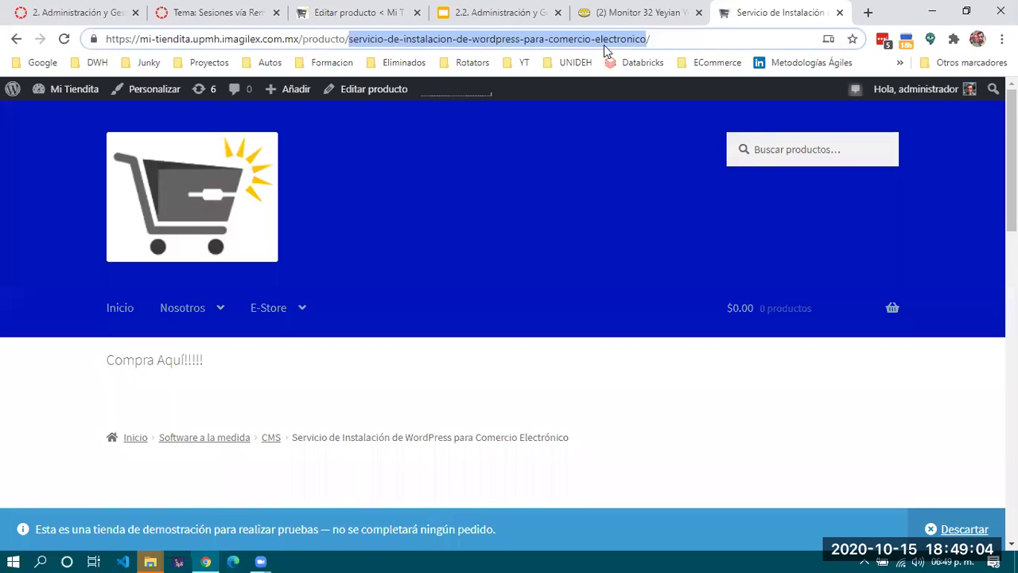
click(400, 386)
Examine the product page's title, price, stock, categories, tags, and short and long descriptions
scroll(393, 386, down, 4)
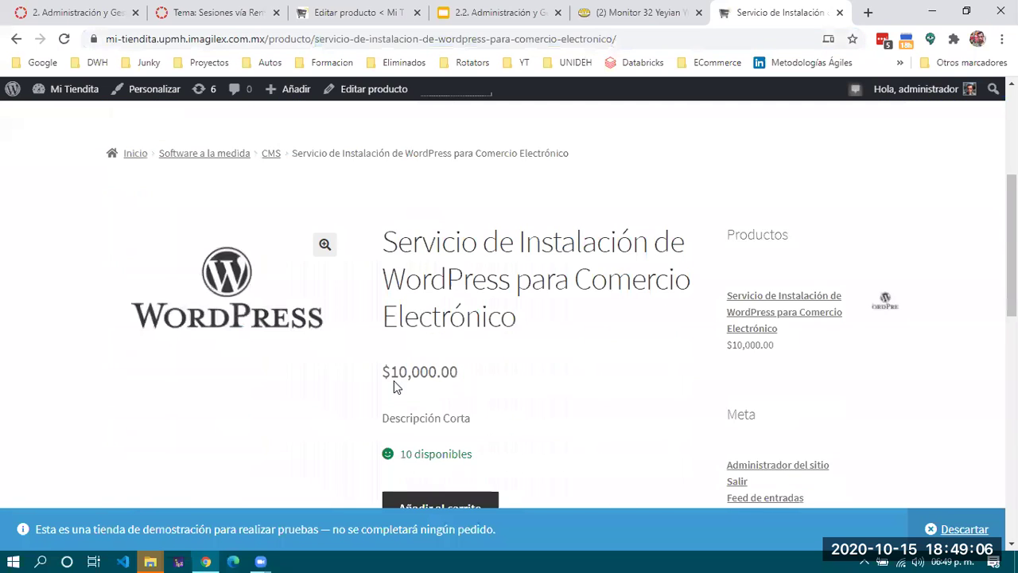
drag(383, 231, 547, 302)
click(547, 300)
scroll(547, 300, down, 2)
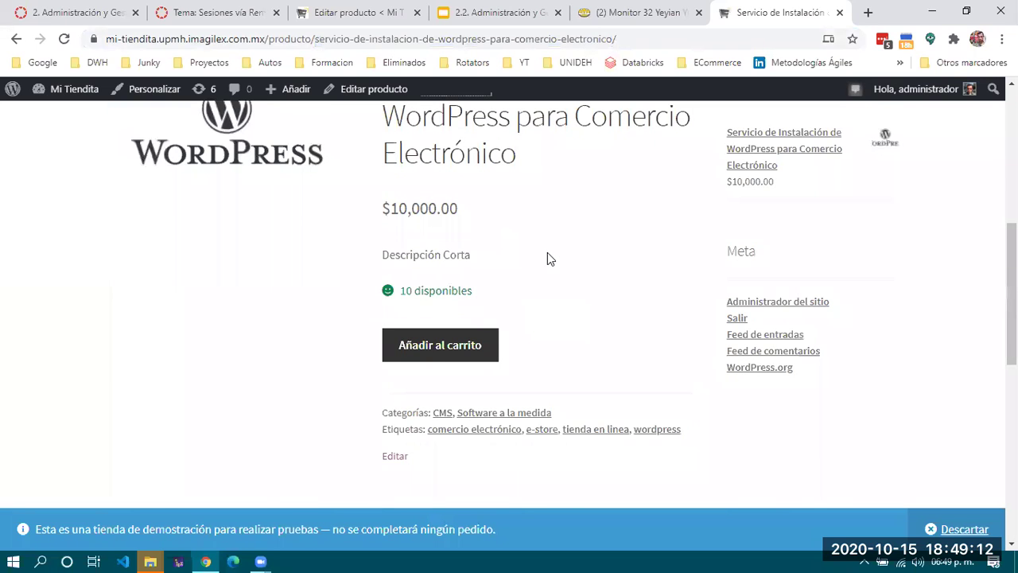
scroll(547, 253, up, 2)
scroll(548, 253, down, 3)
scroll(547, 252, down, 3)
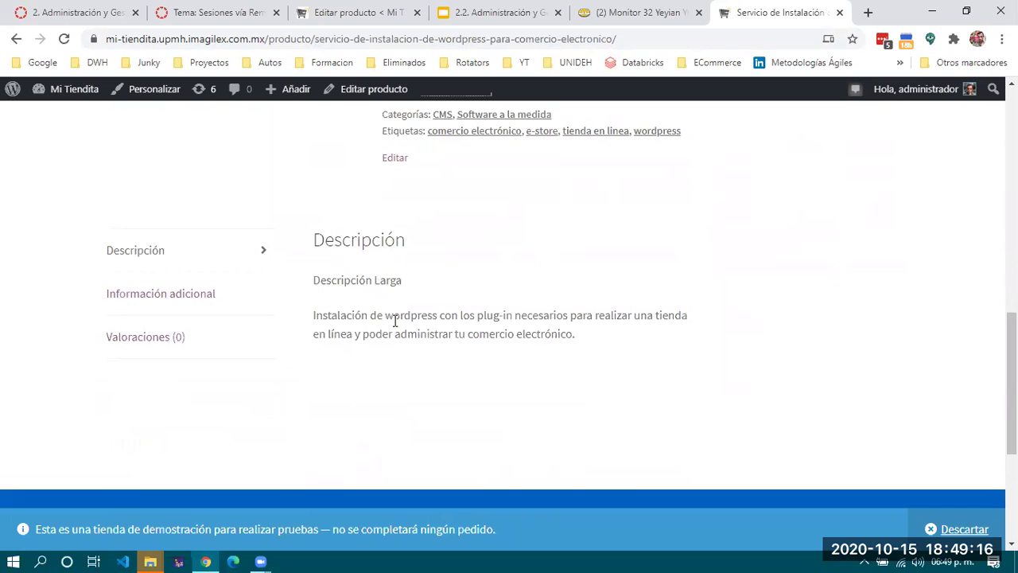
scroll(396, 322, up, 5)
drag(380, 331, 536, 336)
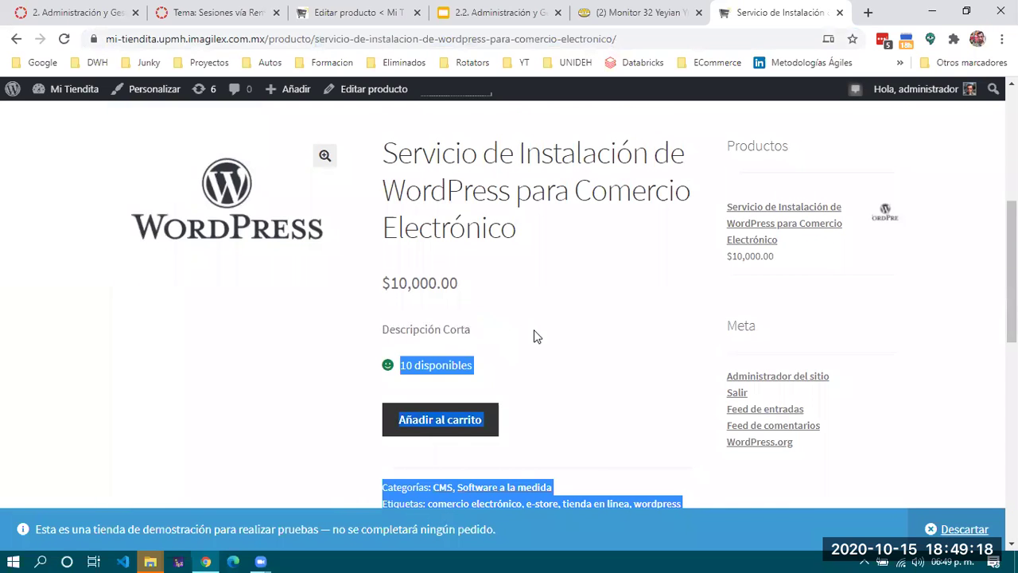